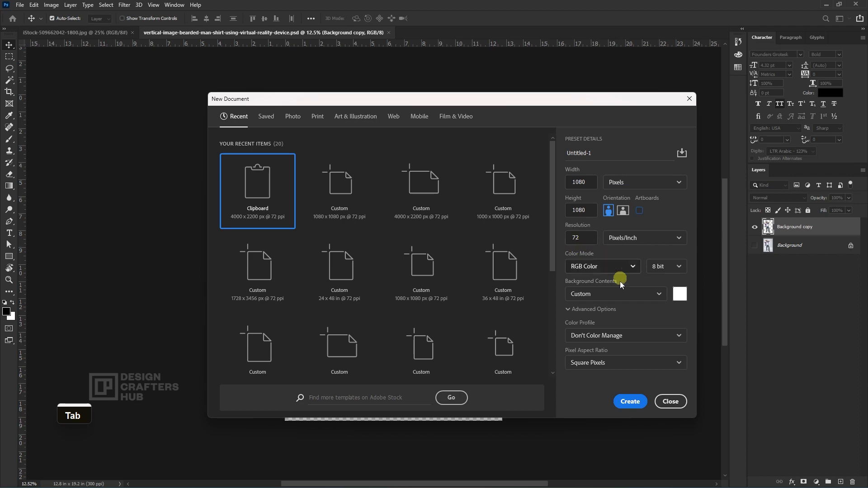
# Step: Create a 1080 × 1080 px RGB document at 72 ppi with the Working RGB: sRGB IEC61966-2.1 colour profile
pyautogui.click(621, 335)
pyautogui.click(616, 299)
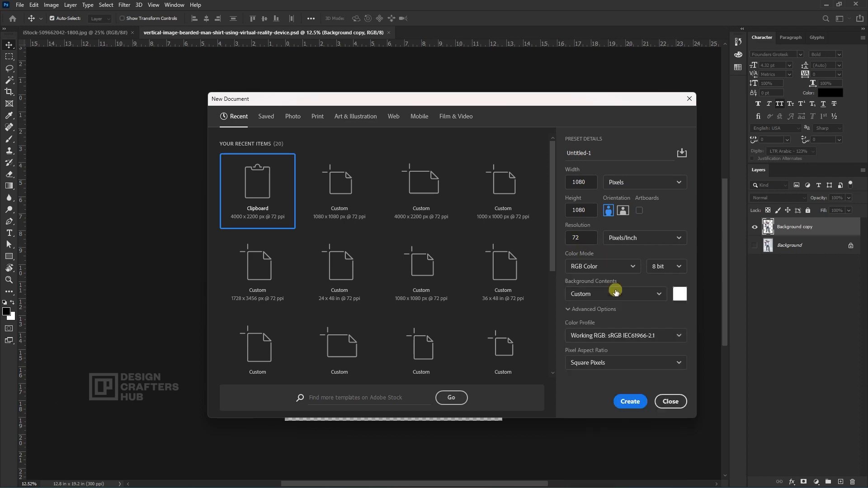
pyautogui.click(631, 404)
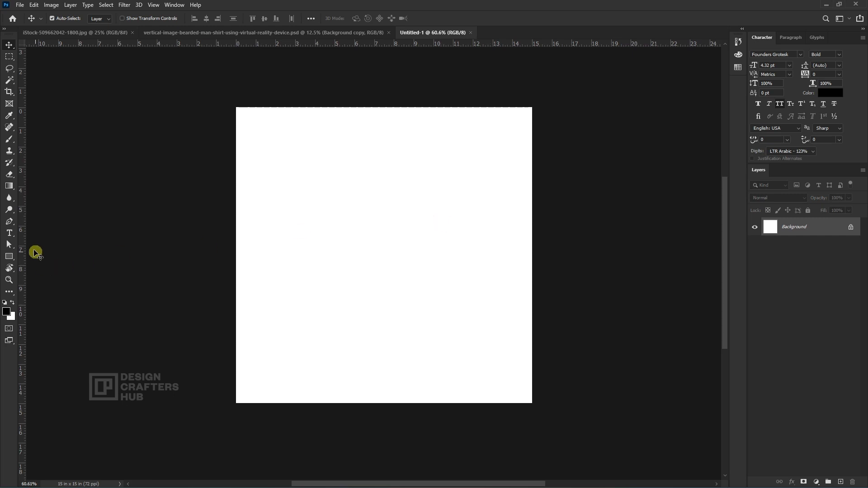
# Step: Add the text "5" to the canvas, enlarge it to about 486 pt and place it above the canvas centre
pyautogui.click(9, 233)
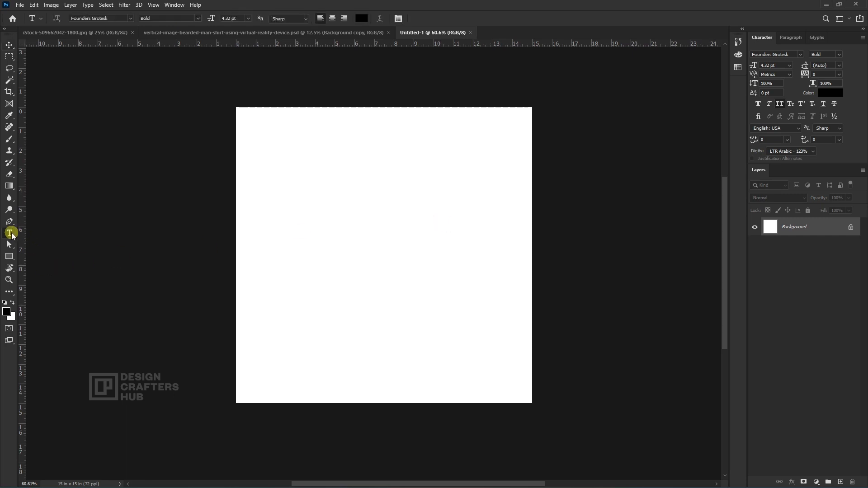
pyautogui.click(362, 204)
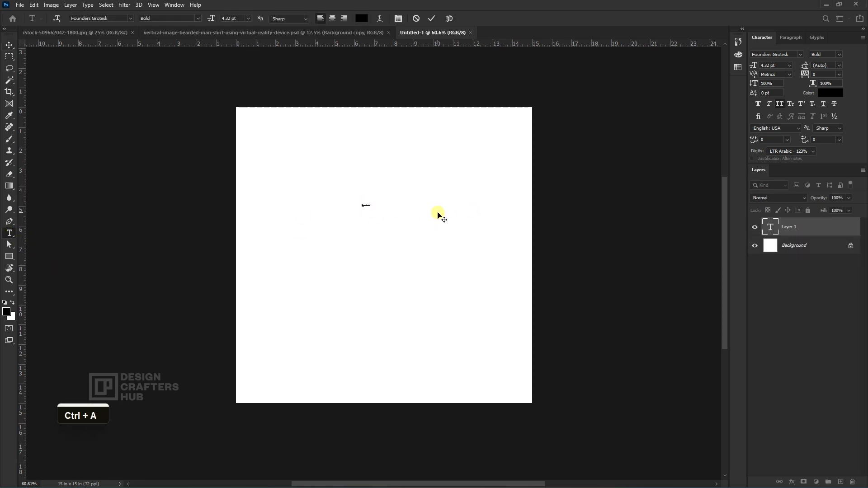
pyautogui.click(9, 47)
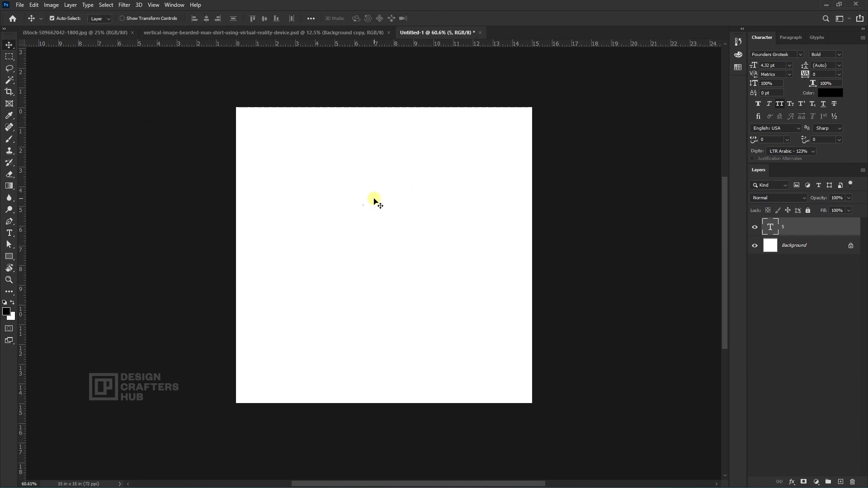
pyautogui.hotkey('ctrl', 't')
pyautogui.moveTo(364, 206); pyautogui.dragTo(492, 314)
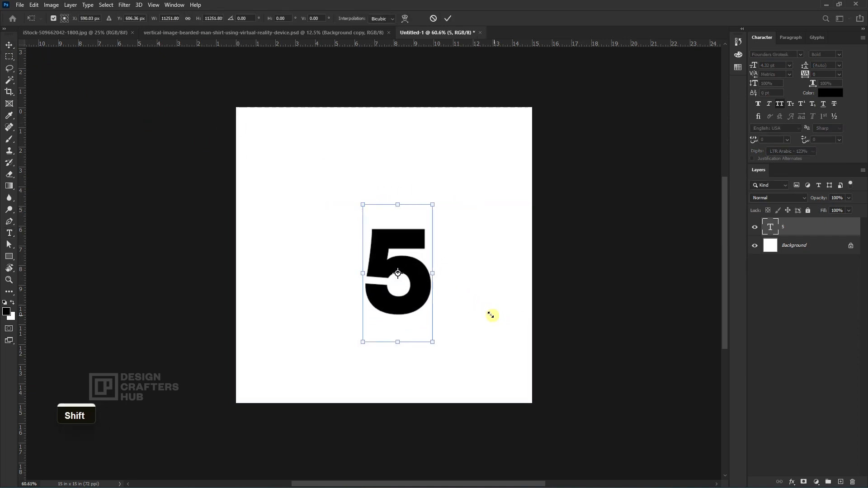
pyautogui.moveTo(412, 274); pyautogui.dragTo(403, 236)
pyautogui.press('Return')
# Step: Set the 5 to Bold Italic, shift it slightly sideways and scale it up to about 635 pt
pyautogui.press('t')
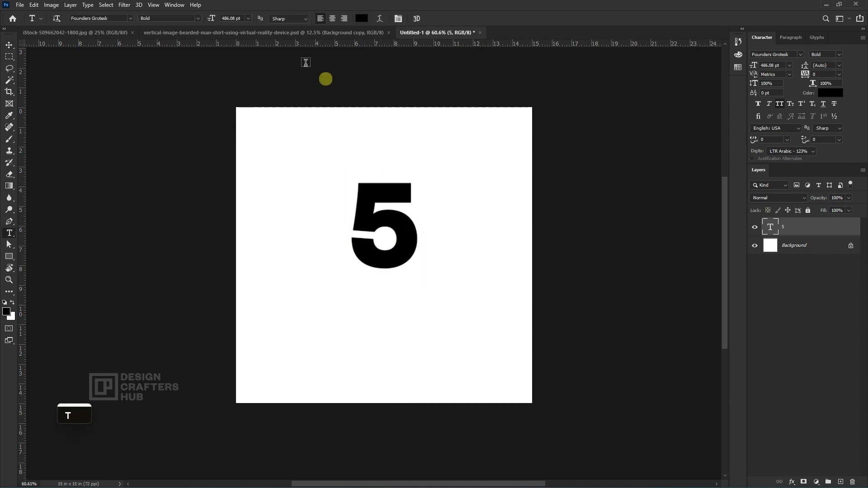
pyautogui.click(198, 19)
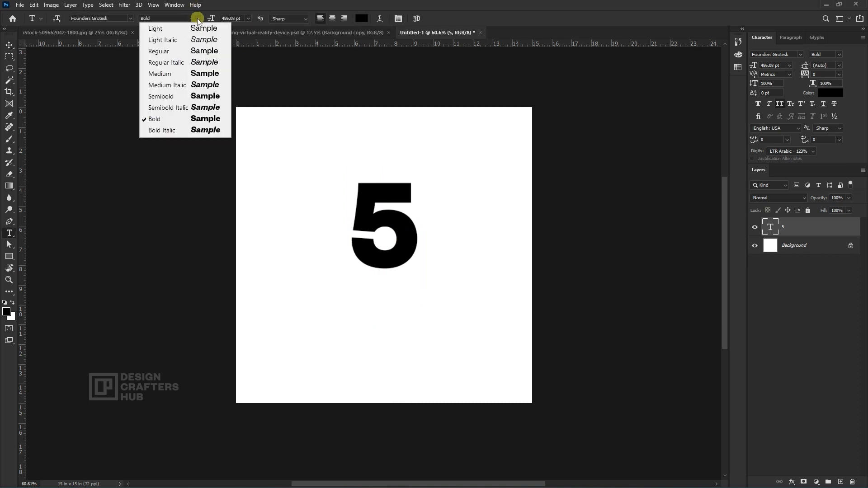
pyautogui.click(186, 130)
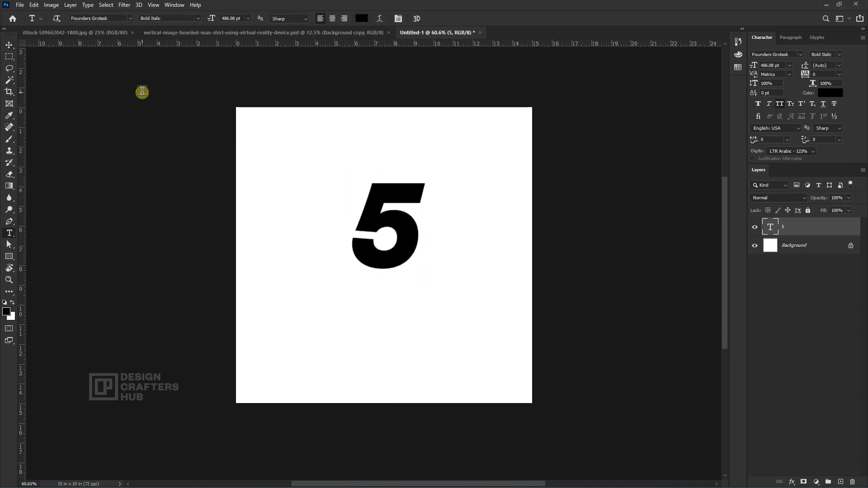
pyautogui.click(10, 44)
pyautogui.moveTo(396, 231); pyautogui.dragTo(389, 230)
pyautogui.hotkey('ctrl', 't')
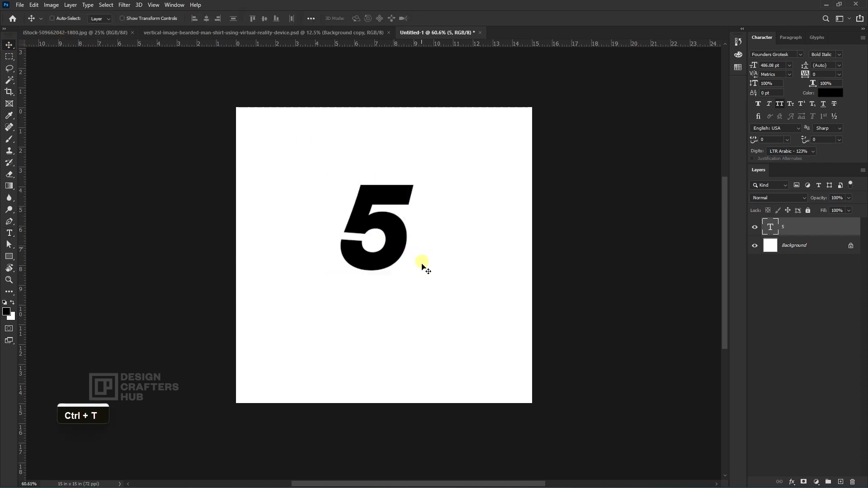
pyautogui.moveTo(413, 294); pyautogui.dragTo(450, 306)
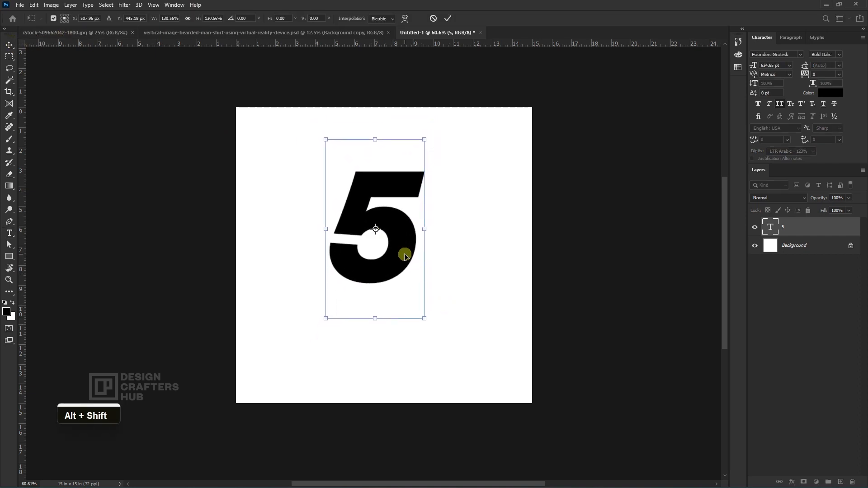
pyautogui.press('Return')
# Step: Duplicate the 5 directly below itself and change the copy's text to "G"
pyautogui.moveTo(407, 256); pyautogui.dragTo(402, 353)
pyautogui.press('t')
pyautogui.click(403, 354)
pyautogui.hotkey('ctrl', 'a')
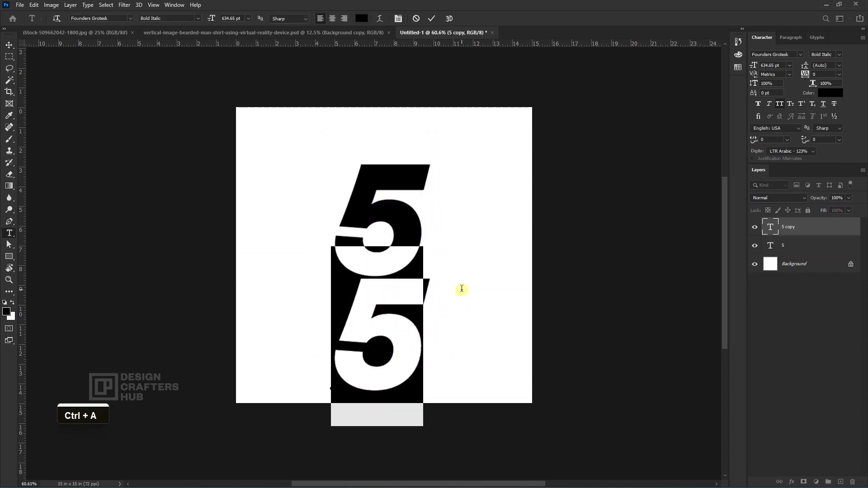
pyautogui.press('capslock')
pyautogui.write('G')
pyautogui.hotkey('ctrl', 'Return')
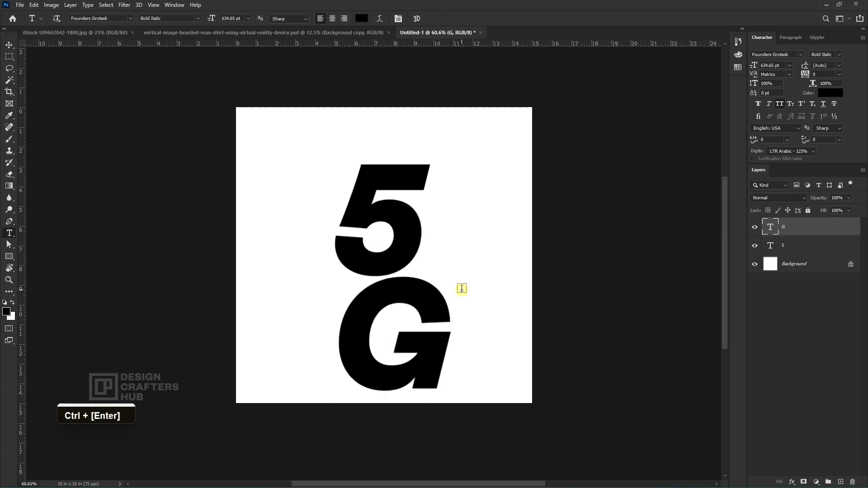
# Step: Clear the upper character and retype it as "5"
pyautogui.click(414, 243)
pyautogui.hotkey('ctrl', 'a')
pyautogui.press('BackSpace')
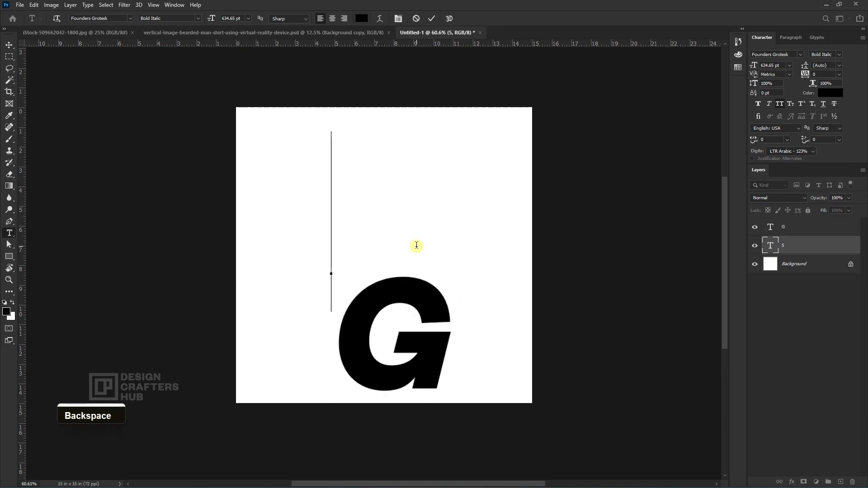
pyautogui.write('5')
pyautogui.hotkey('ctrl', 'Return')
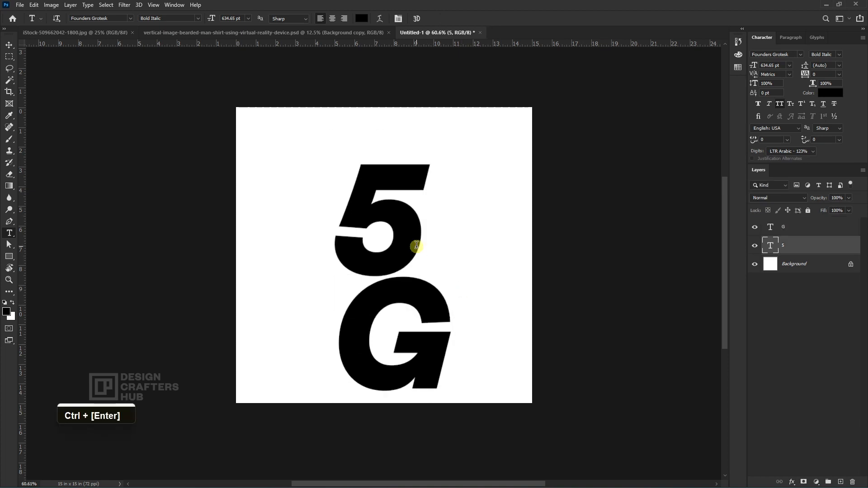
# Step: Move the 5 and G up together and align both horizontally to the centre of the canvas
pyautogui.press('v')
pyautogui.moveTo(408, 290); pyautogui.dragTo(408, 270)
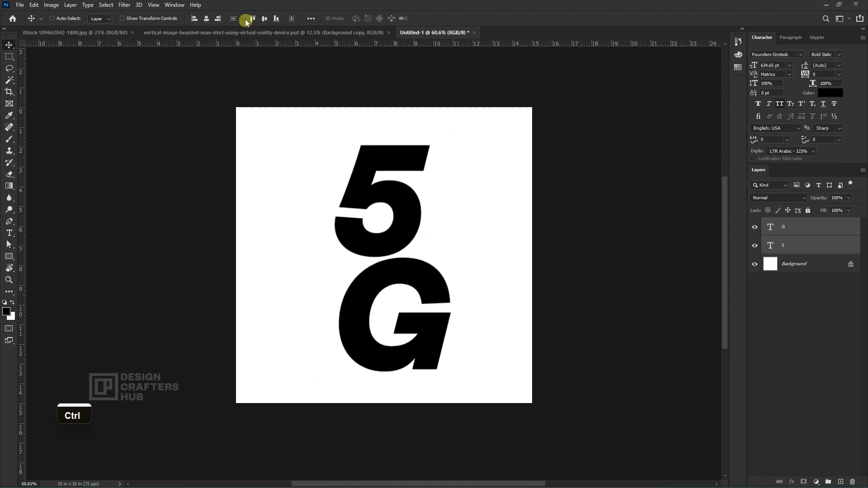
pyautogui.hotkey('ctrl', 'a')
pyautogui.click(208, 23)
pyautogui.hotkey('ctrl', 'd')
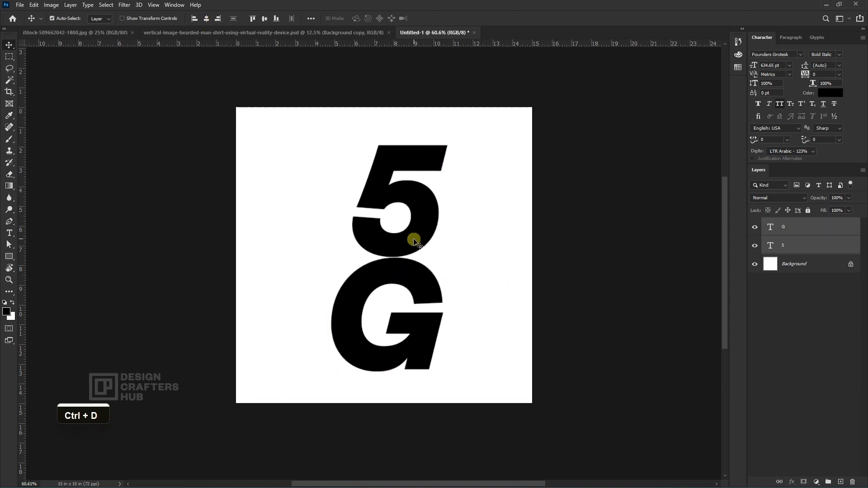
# Step: Reposition the 5 and G individually, leaving a small gap between them, and re-centre the pair horizontally on the canvas
pyautogui.moveTo(412, 238); pyautogui.dragTo(385, 239)
pyautogui.moveTo(392, 283); pyautogui.dragTo(396, 289)
pyautogui.moveTo(394, 229); pyautogui.dragTo(409, 224)
pyautogui.moveTo(352, 103); pyautogui.dragTo(420, 351)
pyautogui.click(212, 23)
pyautogui.scroll(-1, 384, 194)
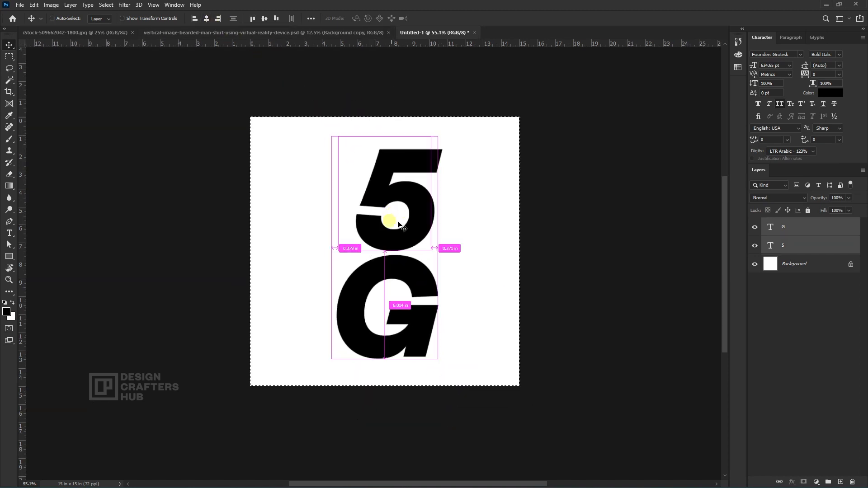
pyautogui.hotkey('ctrl', 'd')
# Step: Change the text colour of both the 5 and the G to red #f40404
pyautogui.moveTo(349, 113); pyautogui.dragTo(470, 417)
pyautogui.press('t')
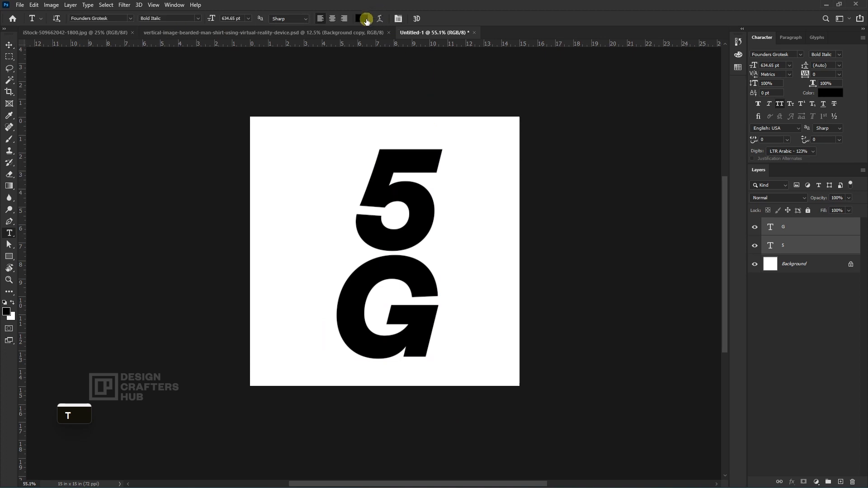
pyautogui.click(368, 18)
pyautogui.click(573, 347)
pyautogui.write('ff0000')
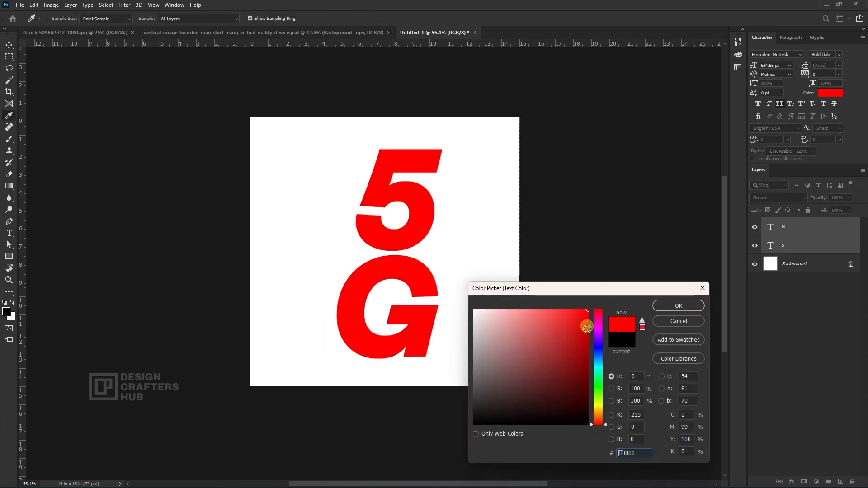
pyautogui.click(670, 311)
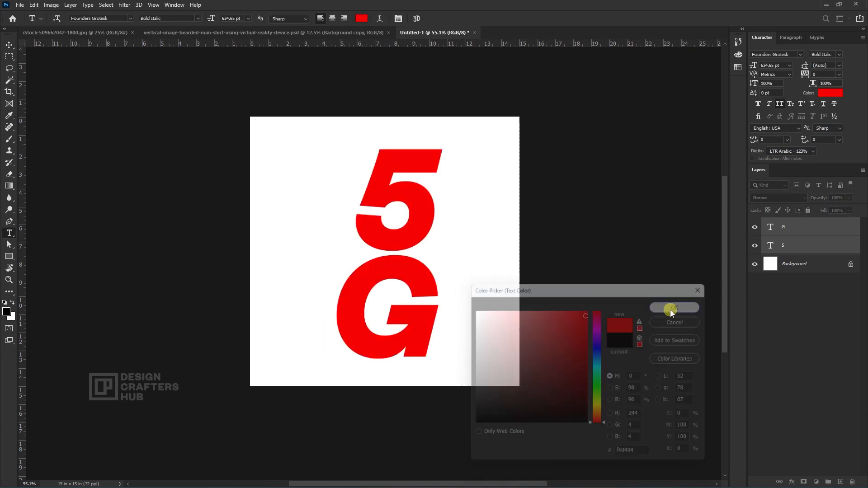
# Step: Adjust the position of the red 5 and G pair and align it to the horizontal centre of the canvas
pyautogui.click(14, 45)
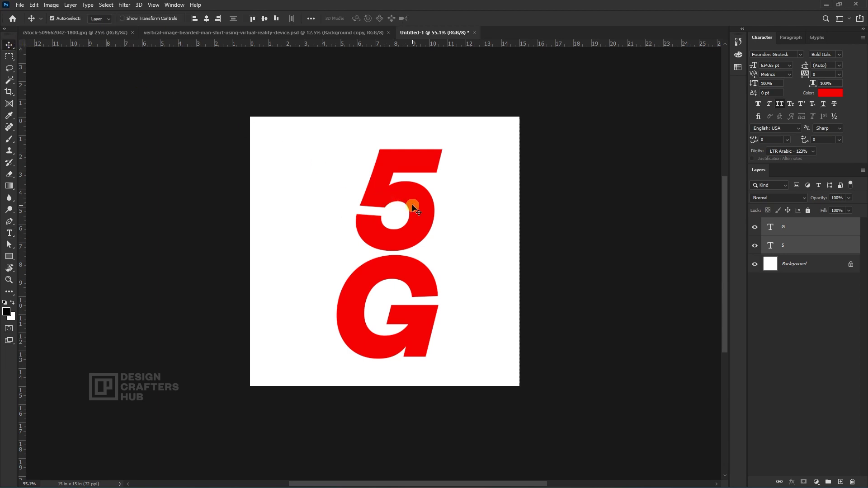
pyautogui.moveTo(419, 274); pyautogui.dragTo(400, 278)
pyautogui.hotkey('ctrl', 'z')
pyautogui.hotkey('ctrl', 'a')
pyautogui.click(206, 19)
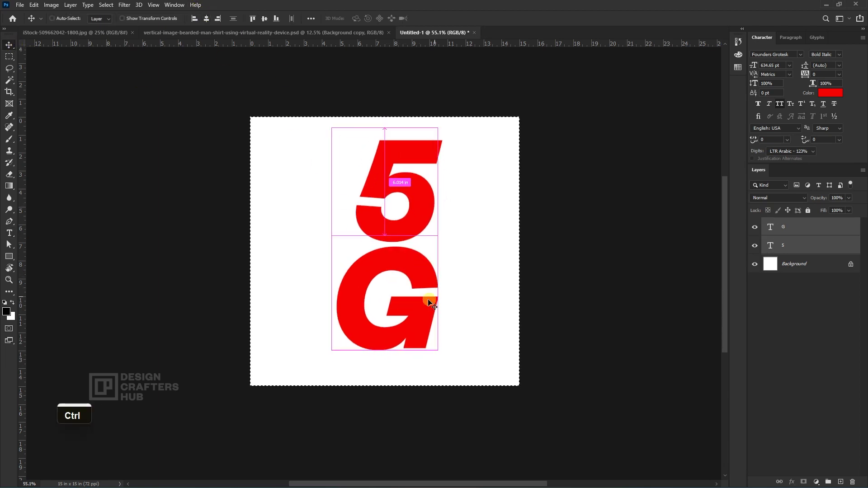
pyautogui.hotkey('ctrl', 'd')
# Step: Bring the cut-out man from the virtual-reality PSD into Untitled-1 and convert his layer to a Smart Object
pyautogui.moveTo(418, 214); pyautogui.dragTo(413, 34)
pyautogui.click(261, 37)
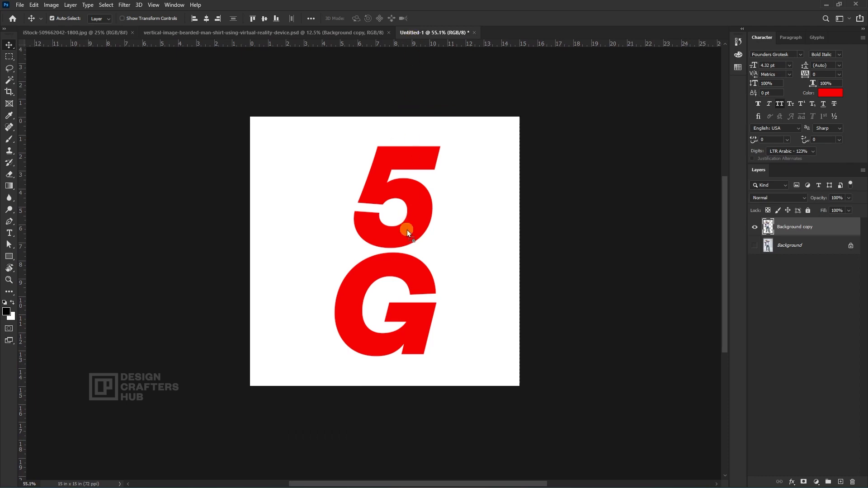
pyautogui.moveTo(407, 232); pyautogui.dragTo(408, 231)
pyautogui.rightClick(847, 232)
pyautogui.click(769, 227)
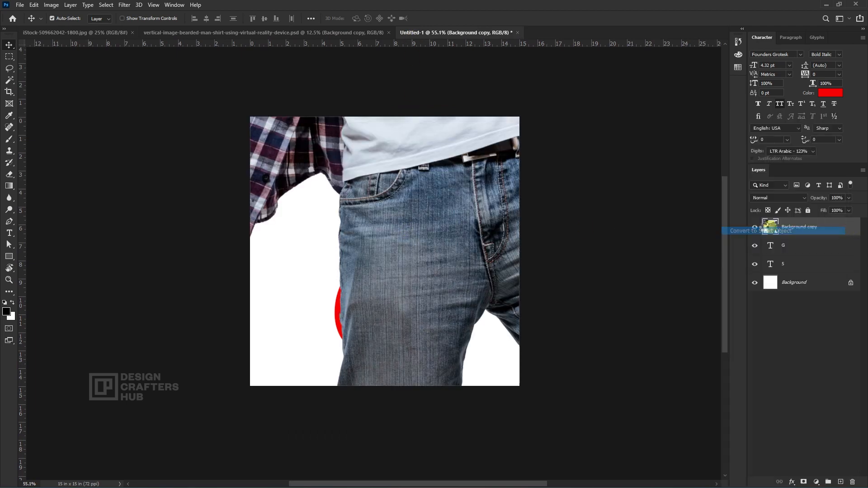
# Step: Scale the man down to fit inside the canvas and position him in front of the 5 and G
pyautogui.scroll(-3, 542, 217)
pyautogui.moveTo(502, 254); pyautogui.dragTo(505, 256)
pyautogui.hotkey('ctrl', 't')
pyautogui.scroll(-3, 500, 249)
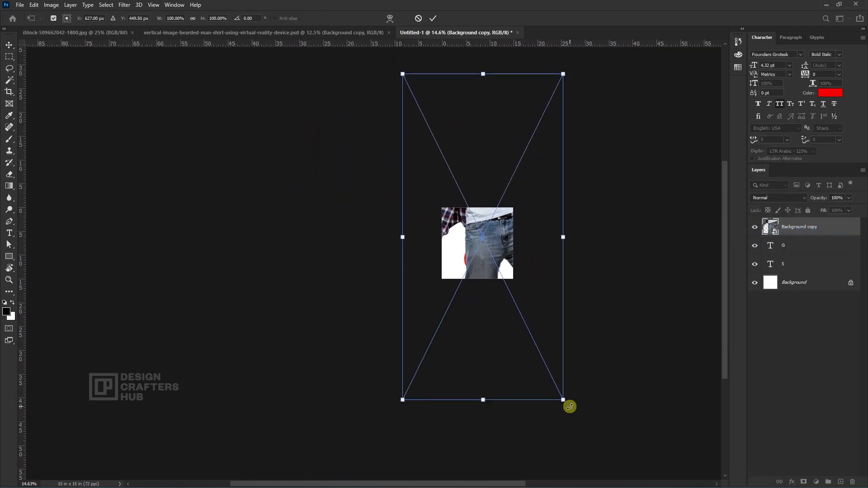
pyautogui.moveTo(568, 405); pyautogui.dragTo(505, 264)
pyautogui.scroll(5, 504, 253)
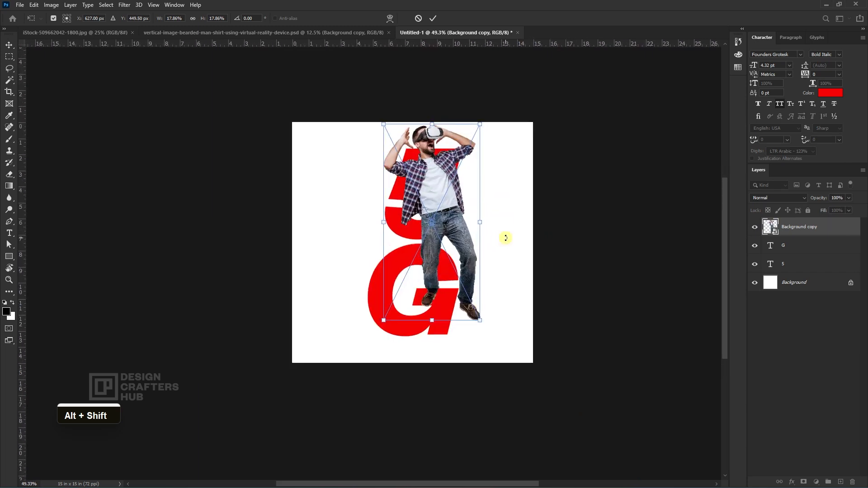
pyautogui.moveTo(453, 226); pyautogui.dragTo(429, 240)
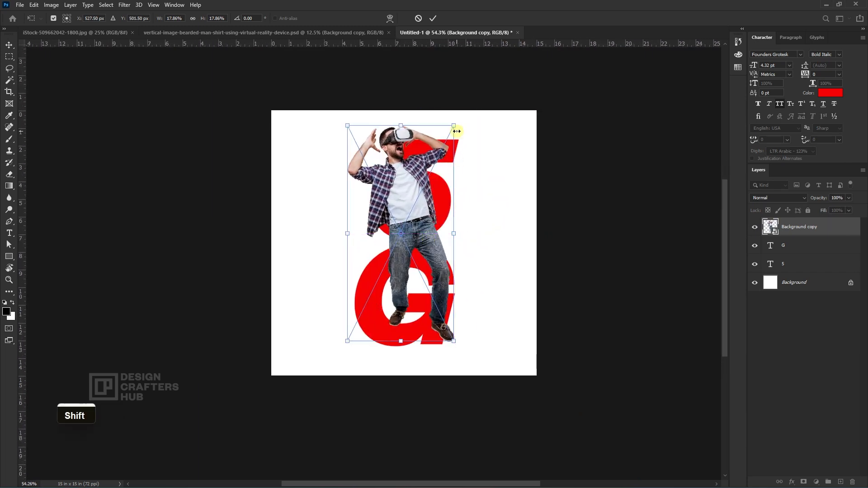
pyautogui.moveTo(455, 127); pyautogui.dragTo(453, 129)
pyautogui.moveTo(435, 279); pyautogui.dragTo(418, 203)
pyautogui.press('Return')
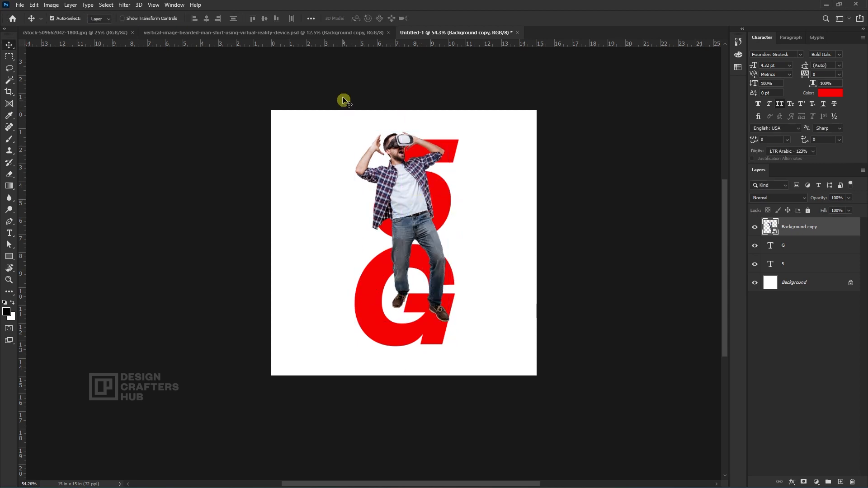
# Step: Move the man and both letters slightly left as a group and scale them to about 96%
pyautogui.moveTo(343, 99); pyautogui.dragTo(482, 342)
pyautogui.moveTo(450, 240); pyautogui.dragTo(436, 245)
pyautogui.hotkey('ctrl', 't')
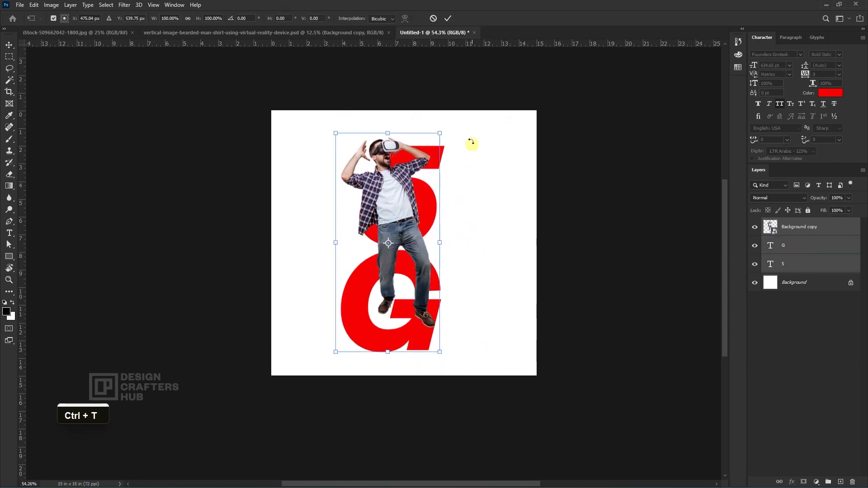
pyautogui.moveTo(441, 131); pyautogui.dragTo(434, 132)
pyautogui.press('Return')
pyautogui.scroll(3, 400, 198)
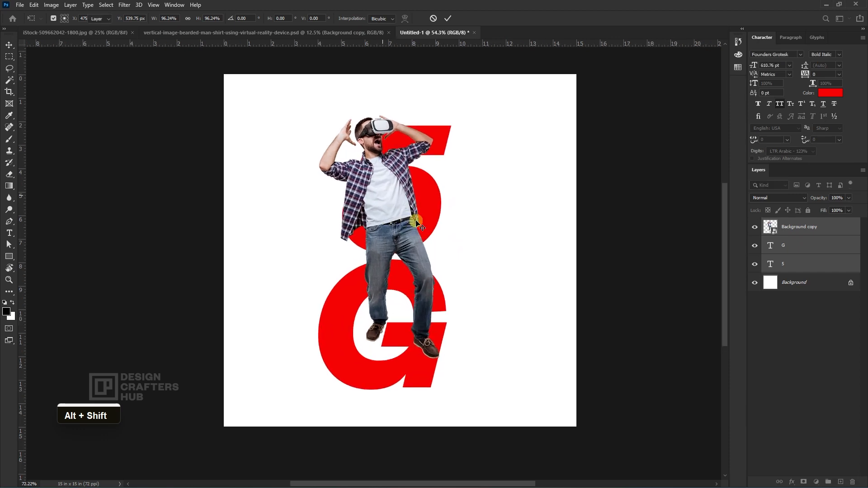
# Step: Scale the 5 up to about 107% and shift it slightly left behind the man
pyautogui.click(429, 131)
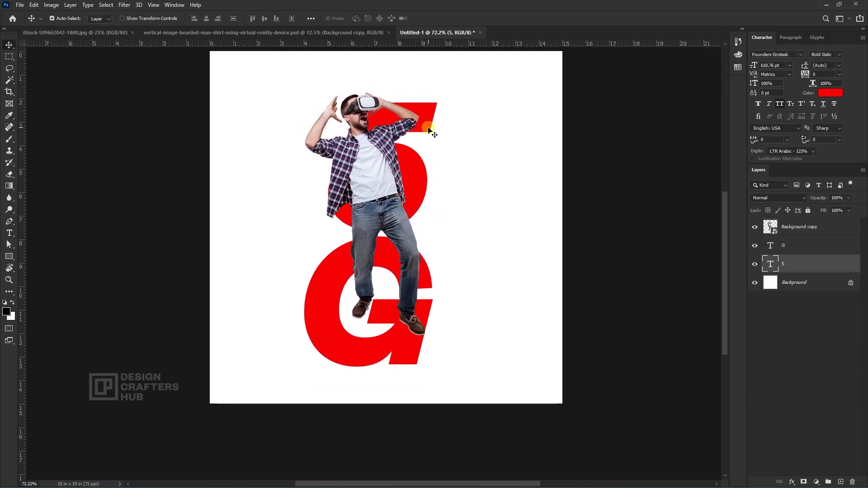
pyautogui.scroll(-1, 445, 171)
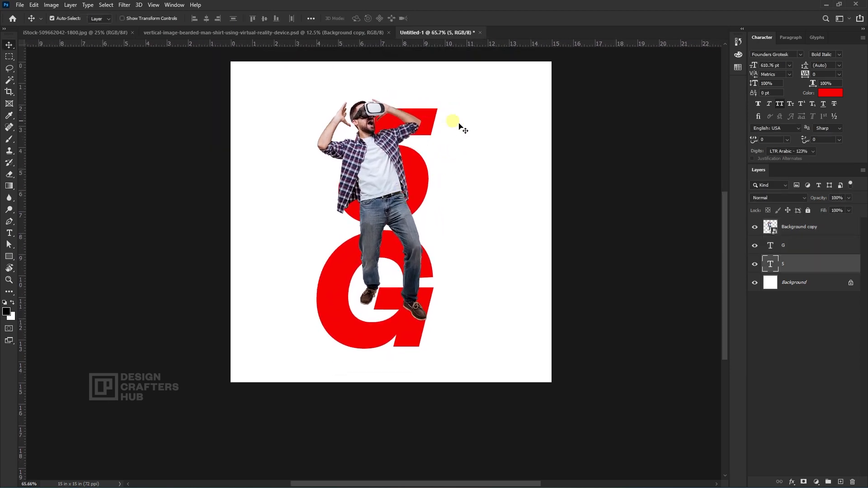
pyautogui.hotkey('ctrl', 't')
pyautogui.moveTo(435, 259); pyautogui.dragTo(446, 267)
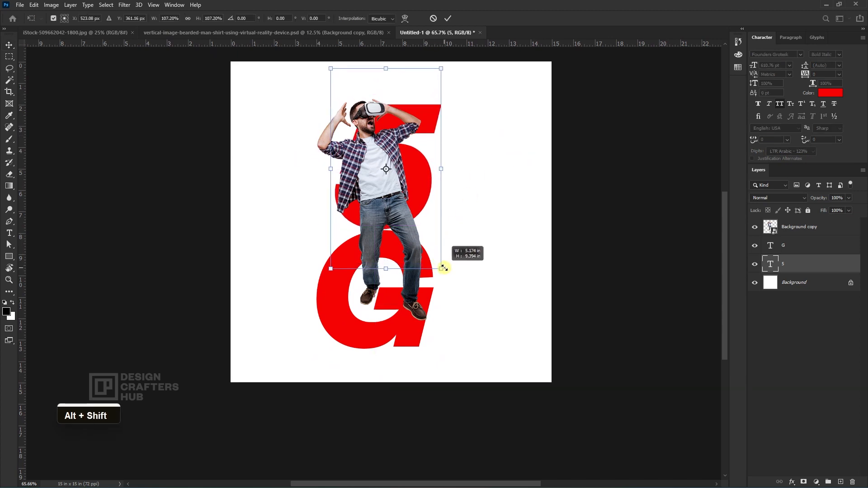
pyautogui.moveTo(418, 202); pyautogui.dragTo(417, 203)
pyautogui.press('Return')
# Step: Align the 5 and G on their horizontal centers and shift the man slightly right and up
pyautogui.keyDown('shift'); pyautogui.click(425, 344); pyautogui.keyUp('shift')
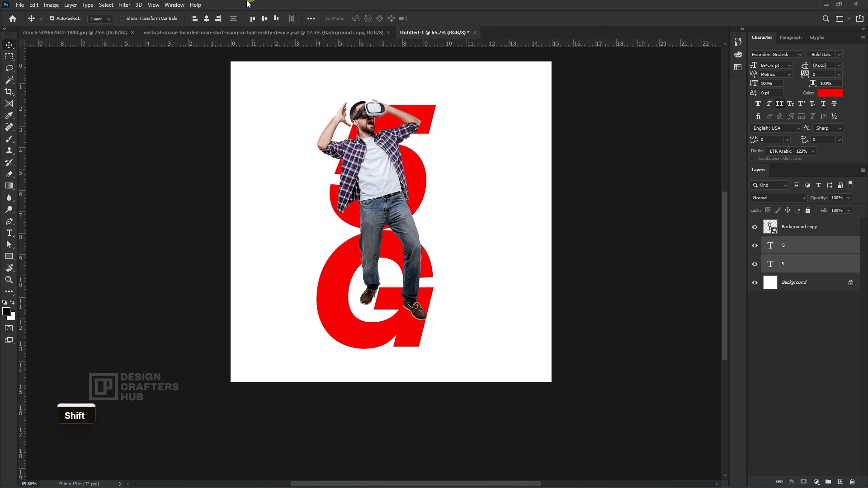
pyautogui.click(208, 21)
pyautogui.moveTo(399, 213); pyautogui.dragTo(404, 209)
# Step: Load the 5's outline as a selection and use it as a layer mask on the man's layer
pyautogui.click(424, 186)
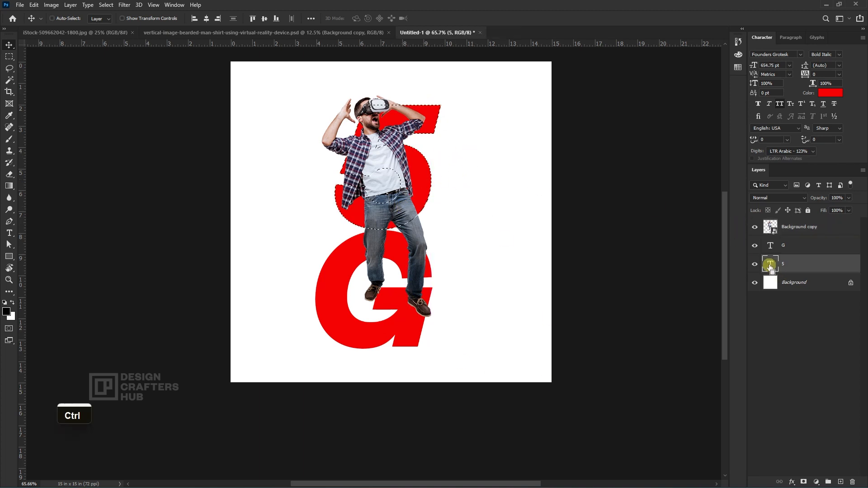
pyautogui.click(810, 230)
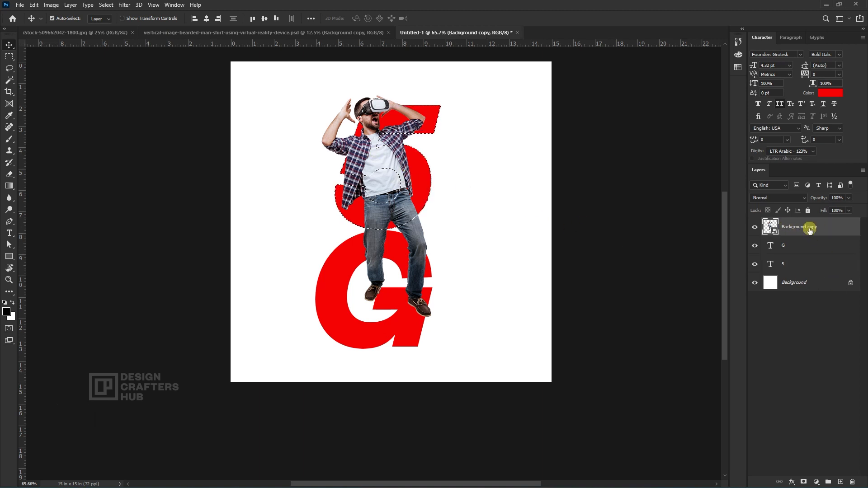
pyautogui.click(803, 482)
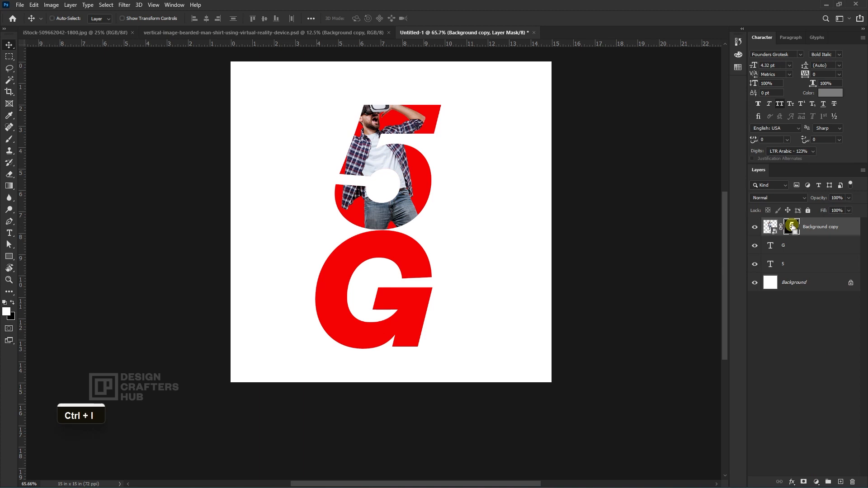
pyautogui.hotkey('ctrl', 'i')
pyautogui.hotkey('ctrl', 'i')
# Step: Using the Eraser at 125 px on the man's mask, reveal his head, headset and raised arms beyond the 5's outline
pyautogui.press('e')
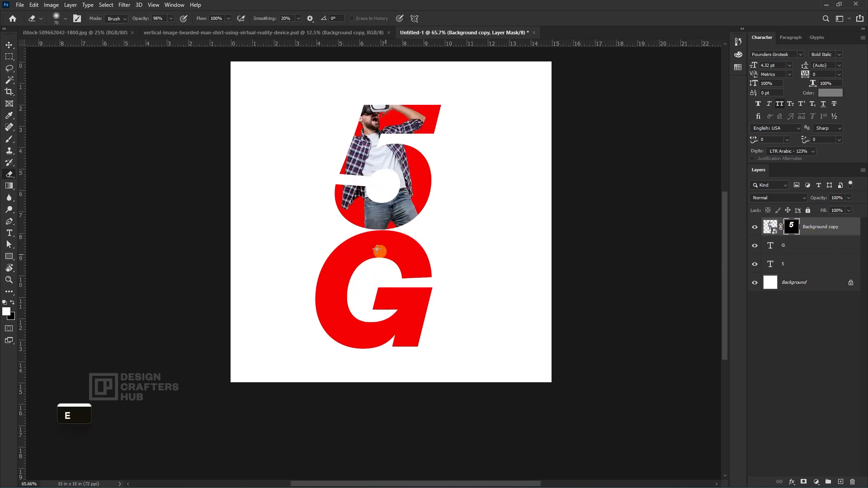
pyautogui.scroll(1, 383, 168)
pyautogui.press('capslock')
pyautogui.scroll(1, 384, 163)
pyautogui.press('space')
pyautogui.moveTo(405, 152); pyautogui.dragTo(414, 243)
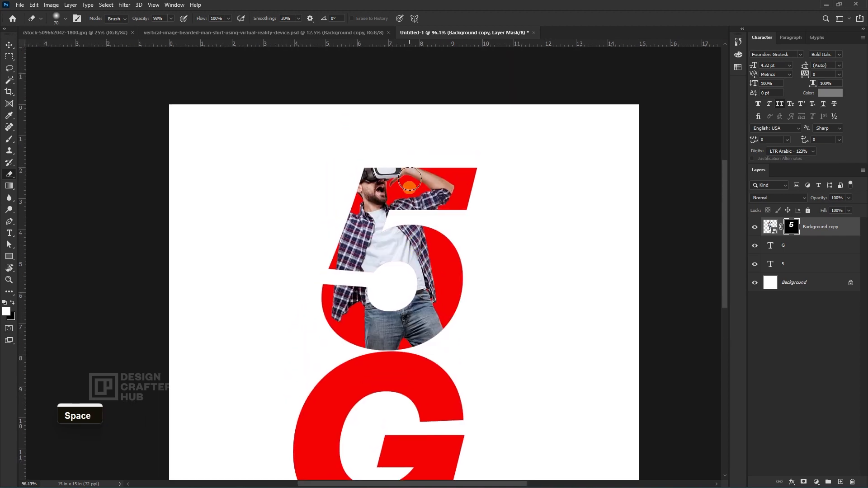
pyautogui.press(']')
pyautogui.press(']')
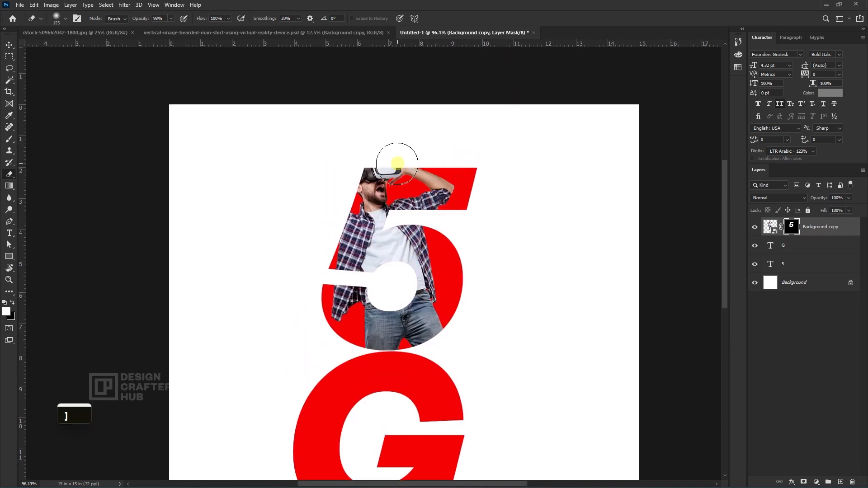
pyautogui.moveTo(397, 159)
pyautogui.mouseDown()
pyautogui.moveTo(387, 156)
pyautogui.moveTo(370, 173)
pyautogui.mouseUp()
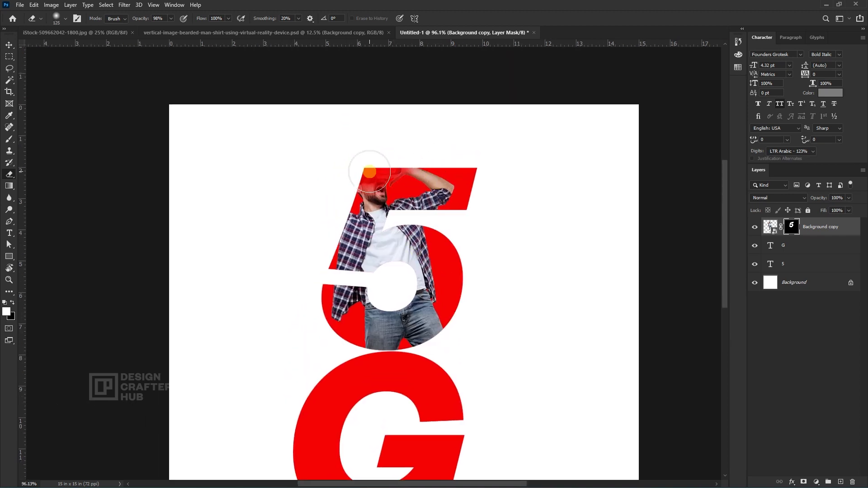
pyautogui.click(7, 310)
pyautogui.press('Escape')
pyautogui.moveTo(368, 180)
pyautogui.mouseDown()
pyautogui.moveTo(347, 191)
pyautogui.moveTo(344, 175)
pyautogui.moveTo(434, 161)
pyautogui.moveTo(334, 175)
pyautogui.moveTo(317, 200)
pyautogui.moveTo(326, 236)
pyautogui.moveTo(337, 232)
pyautogui.moveTo(312, 230)
pyautogui.moveTo(349, 243)
pyautogui.moveTo(341, 172)
pyautogui.mouseUp()
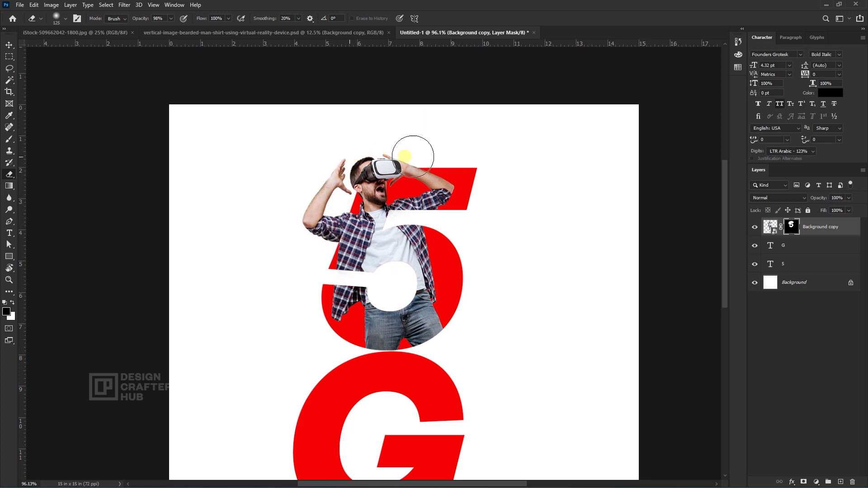
pyautogui.moveTo(413, 157)
pyautogui.mouseDown()
pyautogui.moveTo(438, 156)
pyautogui.moveTo(420, 157)
pyautogui.mouseUp()
pyautogui.moveTo(330, 214)
pyautogui.mouseDown()
pyautogui.moveTo(357, 237)
pyautogui.moveTo(340, 171)
pyautogui.mouseUp()
# Step: Load the 5's outline as a selection, touch up the man's shirt inside it on the mask, and deselect
pyautogui.keyDown('ctrl'); pyautogui.click(771, 265); pyautogui.keyUp('ctrl')
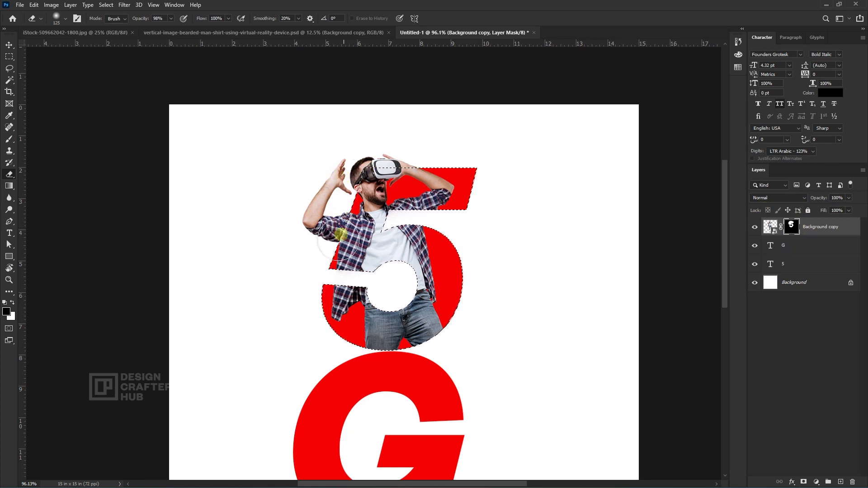
pyautogui.moveTo(339, 236)
pyautogui.mouseDown()
pyautogui.moveTo(333, 323)
pyautogui.moveTo(378, 296)
pyautogui.moveTo(391, 310)
pyautogui.moveTo(454, 308)
pyautogui.moveTo(421, 306)
pyautogui.moveTo(430, 329)
pyautogui.moveTo(422, 237)
pyautogui.moveTo(442, 190)
pyautogui.moveTo(422, 197)
pyautogui.moveTo(382, 164)
pyautogui.moveTo(443, 165)
pyautogui.moveTo(315, 189)
pyautogui.moveTo(365, 149)
pyautogui.moveTo(310, 214)
pyautogui.moveTo(366, 224)
pyautogui.moveTo(368, 242)
pyautogui.mouseUp()
pyautogui.press('space')
pyautogui.moveTo(447, 315); pyautogui.dragTo(408, 240)
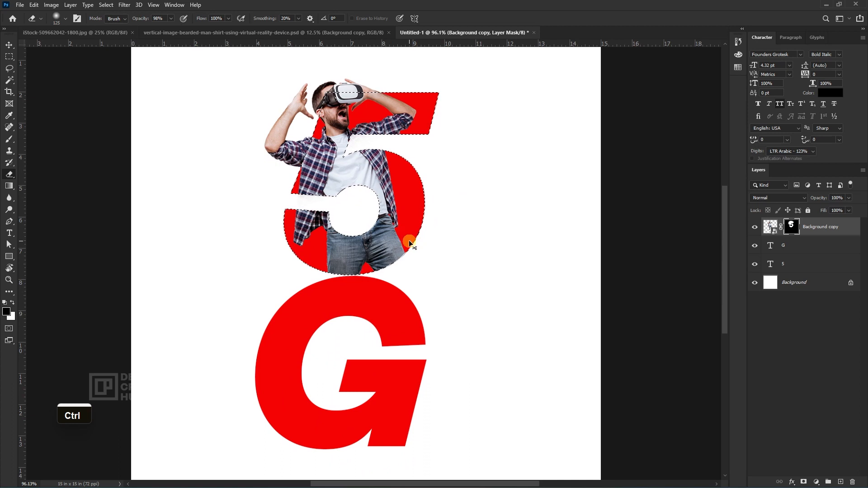
pyautogui.hotkey('ctrl', 'd')
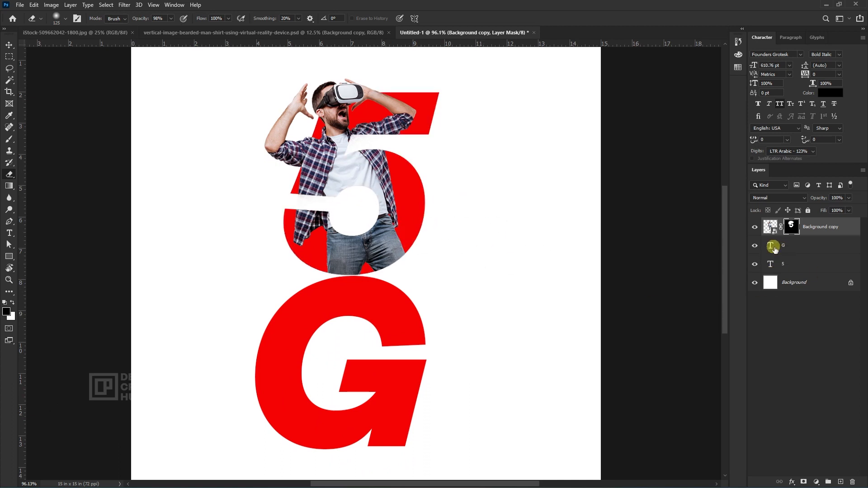
# Step: Reveal the man's legs and shoe over the G by erasing on his layer mask
pyautogui.click(772, 248)
pyautogui.click(792, 228)
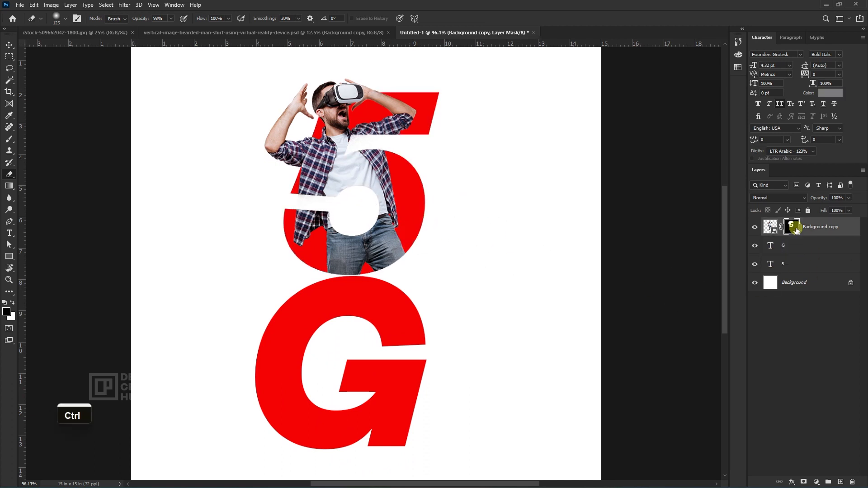
pyautogui.press('e')
pyautogui.moveTo(410, 278)
pyautogui.mouseDown()
pyautogui.moveTo(414, 318)
pyautogui.moveTo(398, 267)
pyautogui.moveTo(401, 410)
pyautogui.moveTo(409, 436)
pyautogui.moveTo(410, 311)
pyautogui.moveTo(389, 242)
pyautogui.moveTo(371, 217)
pyautogui.moveTo(408, 234)
pyautogui.moveTo(394, 229)
pyautogui.moveTo(403, 224)
pyautogui.moveTo(399, 170)
pyautogui.moveTo(408, 355)
pyautogui.moveTo(430, 392)
pyautogui.moveTo(412, 343)
pyautogui.moveTo(407, 291)
pyautogui.moveTo(865, 222)
pyautogui.mouseUp()
pyautogui.click(346, 295)
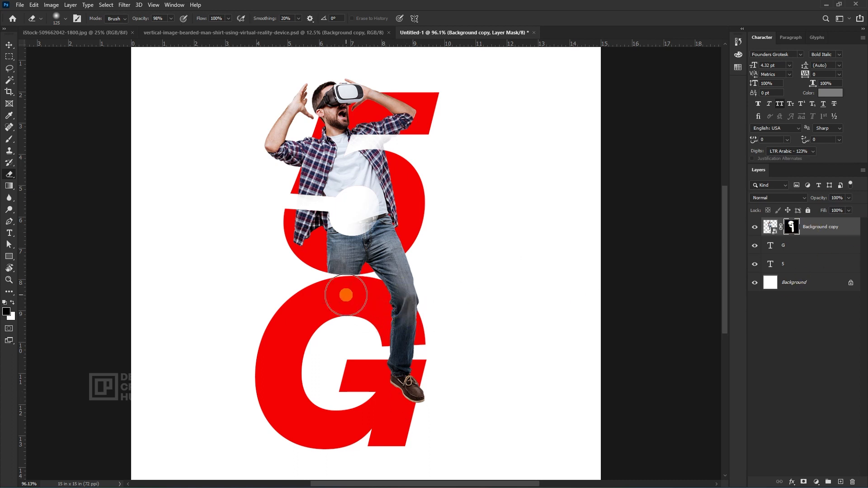
pyautogui.moveTo(346, 295)
pyautogui.mouseDown()
pyautogui.moveTo(335, 283)
pyautogui.moveTo(352, 272)
pyautogui.mouseUp()
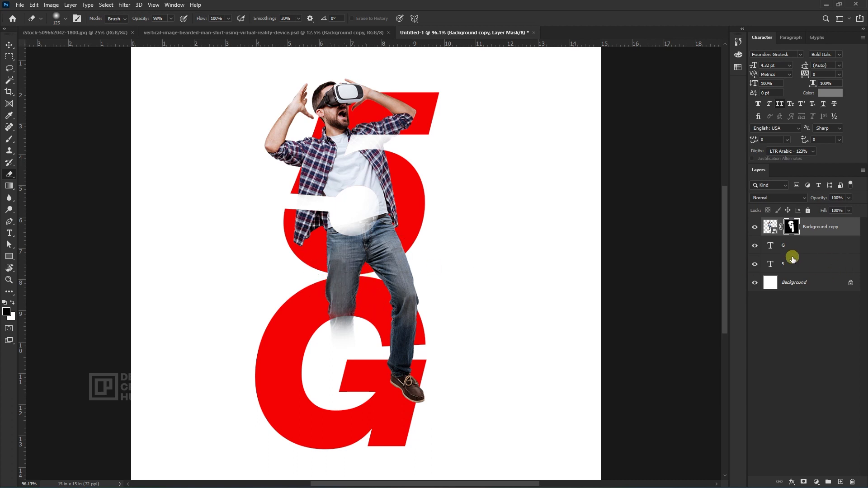
# Step: Load the 5's outline as a selection and restore the man's waist and shirt inside it on his mask
pyautogui.keyDown('ctrl'); pyautogui.click(770, 266); pyautogui.keyUp('ctrl')
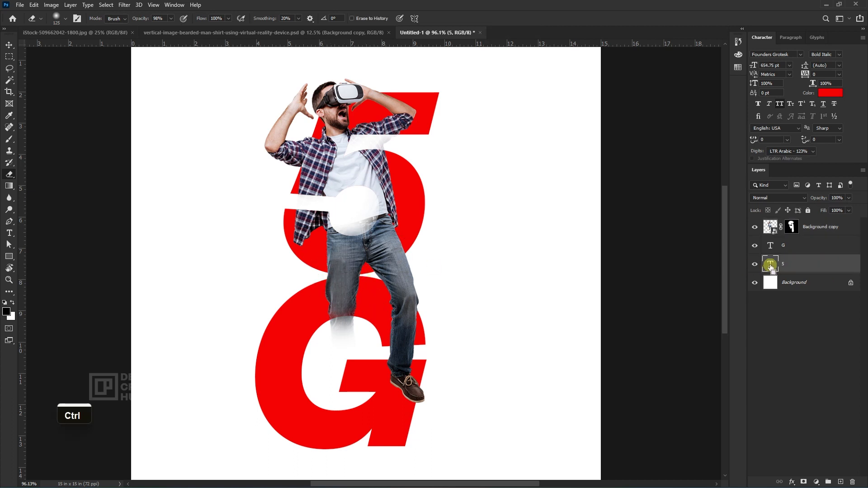
pyautogui.click(791, 226)
pyautogui.press('x')
pyautogui.moveTo(362, 235)
pyautogui.mouseDown()
pyautogui.moveTo(345, 219)
pyautogui.moveTo(354, 203)
pyautogui.moveTo(339, 249)
pyautogui.mouseUp()
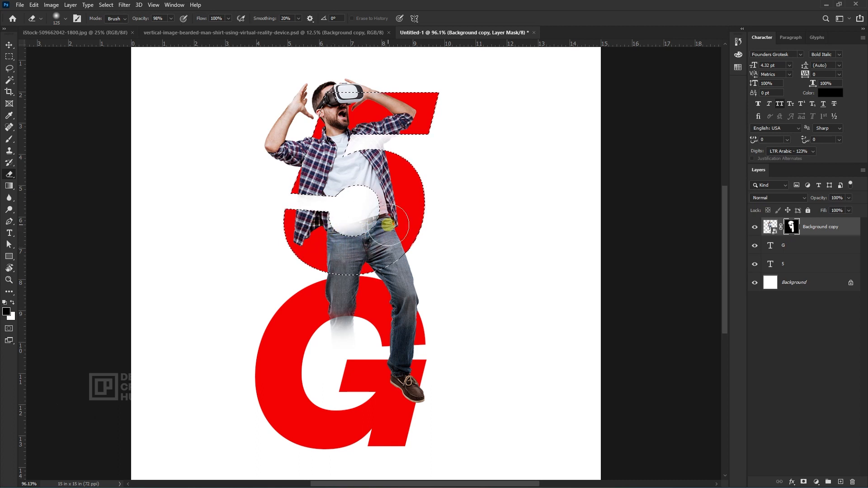
pyautogui.moveTo(393, 226); pyautogui.dragTo(398, 229)
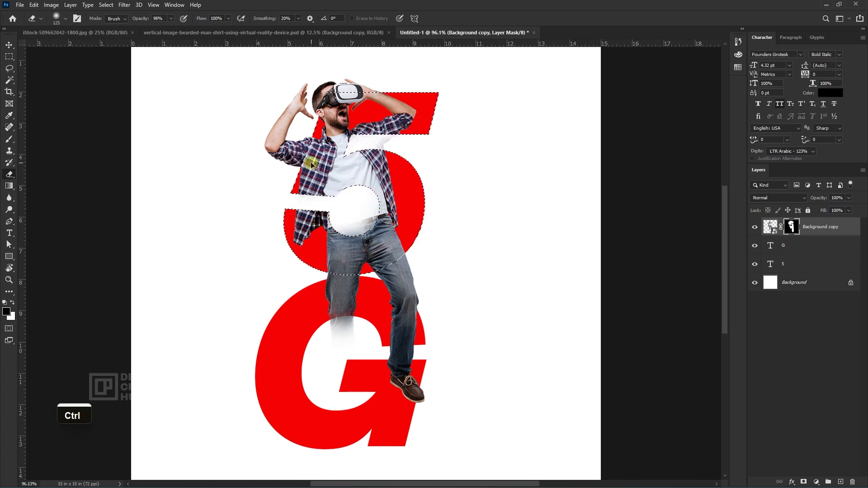
# Step: Invert the 5's selection, hide the man's remnants in its round opening on the mask, and deselect
pyautogui.hotkey('ctrl', 'i')
pyautogui.hotkey('ctrl', 'z')
pyautogui.hotkey('ctrl', 'shift', 'i')
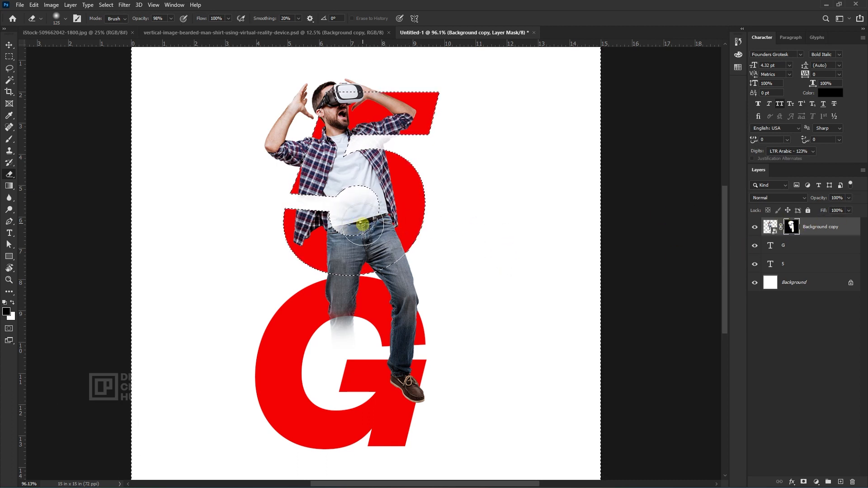
pyautogui.press('x')
pyautogui.moveTo(364, 199)
pyautogui.mouseDown()
pyautogui.moveTo(324, 207)
pyautogui.moveTo(358, 224)
pyautogui.moveTo(332, 231)
pyautogui.moveTo(337, 220)
pyautogui.moveTo(303, 214)
pyautogui.moveTo(394, 226)
pyautogui.moveTo(373, 196)
pyautogui.moveTo(345, 203)
pyautogui.mouseUp()
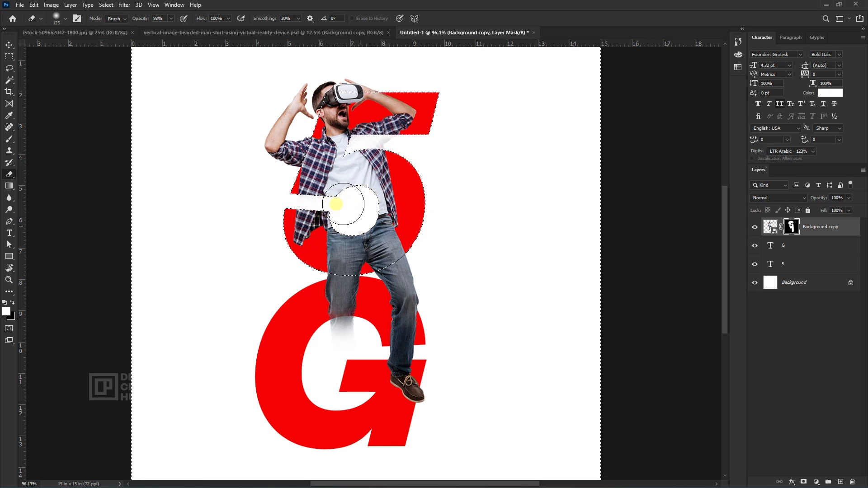
pyautogui.hotkey('ctrl', 'd')
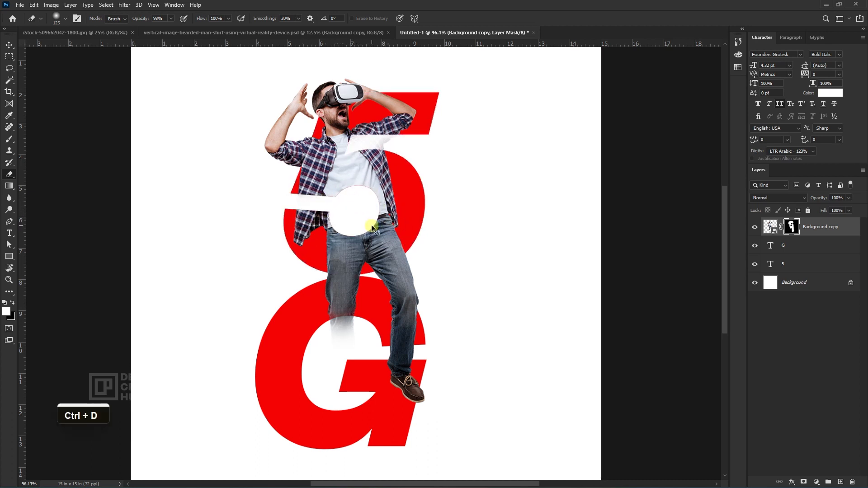
# Step: Load the G's outline as a selection and touch up the man's lower leg inside it on his layer mask
pyautogui.click(348, 333)
pyautogui.click(786, 251)
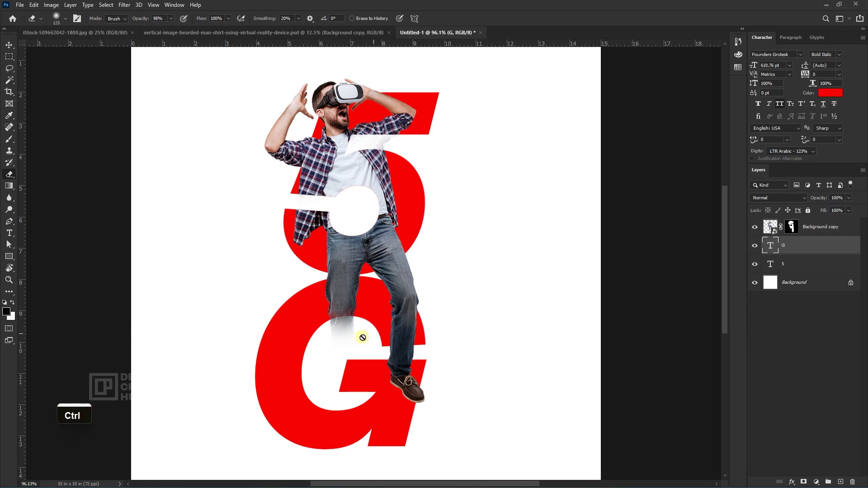
pyautogui.click(792, 226)
pyautogui.press('x')
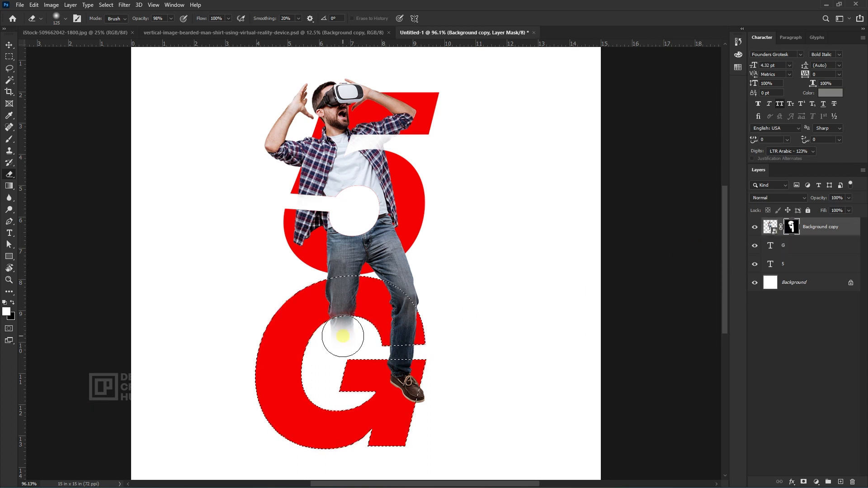
pyautogui.moveTo(358, 321)
pyautogui.mouseDown()
pyautogui.moveTo(331, 330)
pyautogui.moveTo(357, 309)
pyautogui.moveTo(343, 314)
pyautogui.moveTo(355, 295)
pyautogui.mouseUp()
pyautogui.press('x')
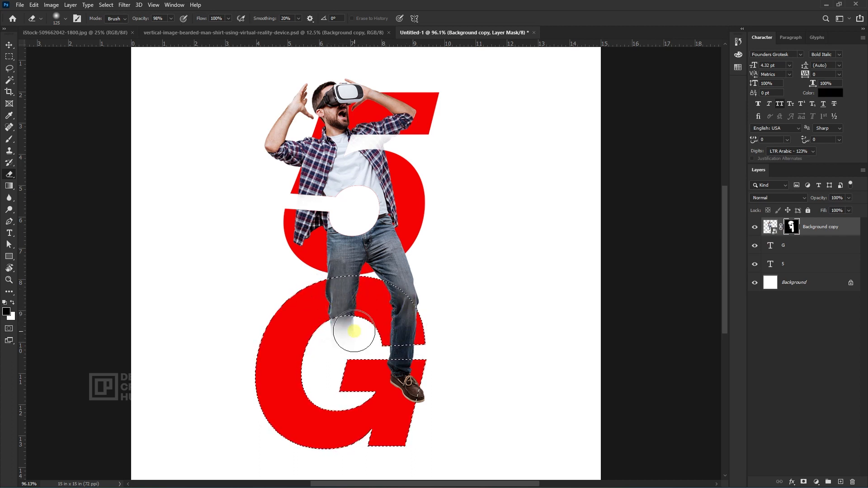
# Step: Invert the G's selection, hide the leg remnants in the G's opening on the man's mask, and deselect
pyautogui.hotkey('ctrl', 'shift', 'i')
pyautogui.moveTo(355, 326); pyautogui.dragTo(344, 334)
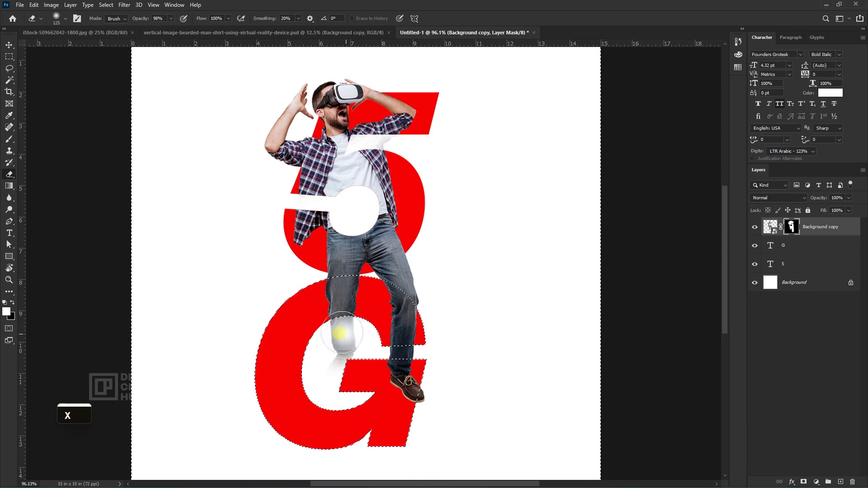
pyautogui.moveTo(351, 329)
pyautogui.mouseDown()
pyautogui.moveTo(351, 350)
pyautogui.moveTo(353, 329)
pyautogui.mouseUp()
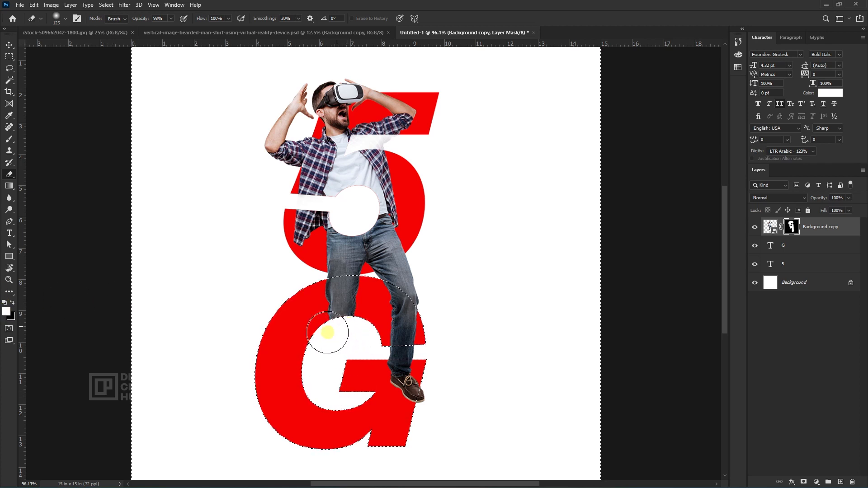
pyautogui.moveTo(351, 334); pyautogui.dragTo(330, 336)
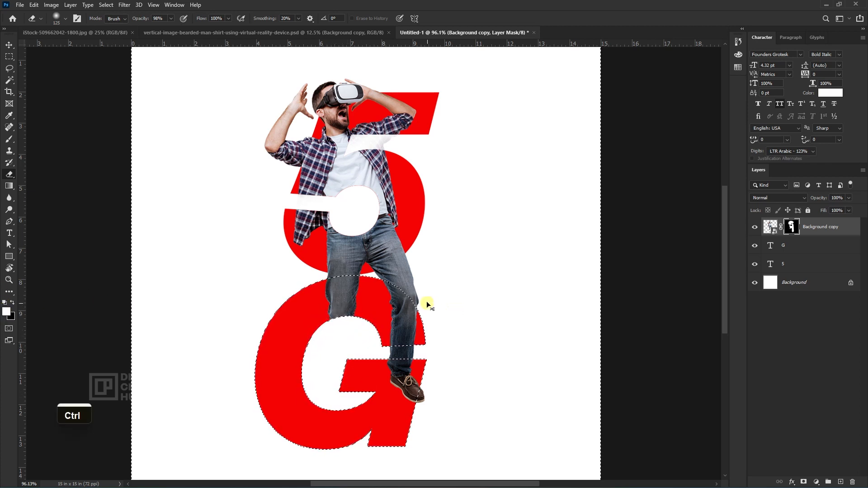
pyautogui.keyDown('ctrl'); pyautogui.click(389, 297); pyautogui.keyUp('ctrl')
pyautogui.hotkey('ctrl', 'd')
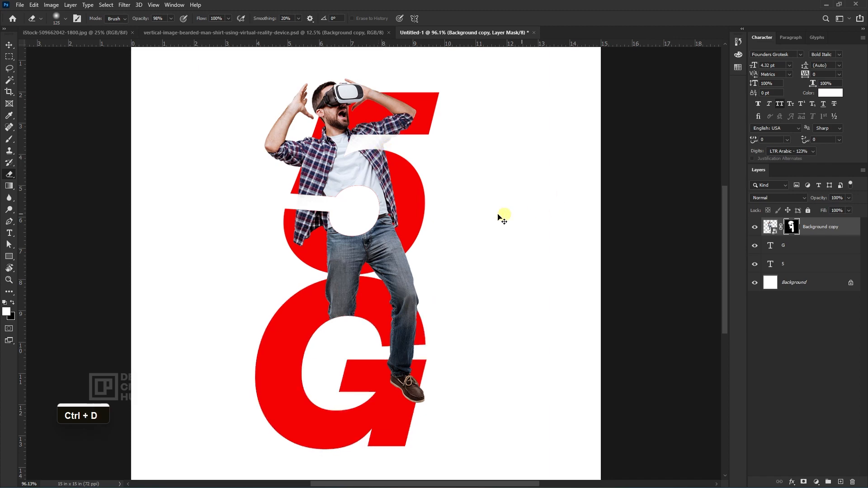
# Step: Inspect the man's masked edges around the 5's openings and undo the last mask change
pyautogui.scroll(3, 369, 199)
pyautogui.scroll(2, 430, 208)
pyautogui.moveTo(392, 194); pyautogui.dragTo(438, 219)
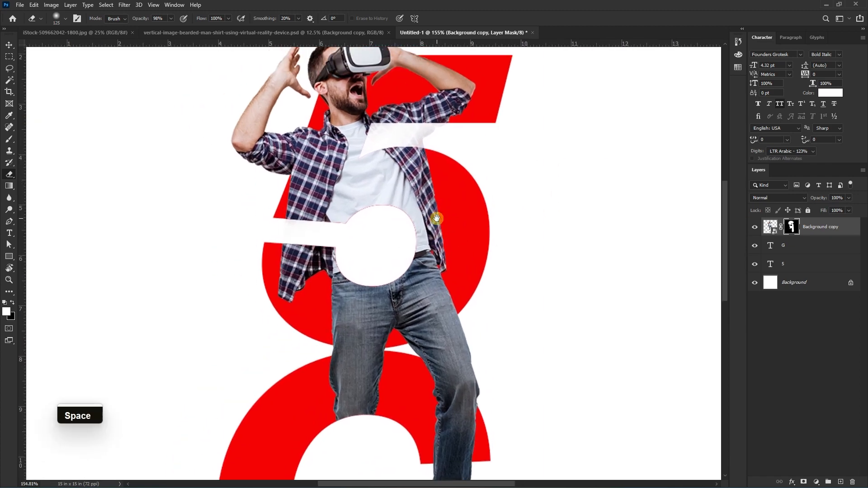
pyautogui.scroll(6, 416, 224)
pyautogui.scroll(-9, 413, 224)
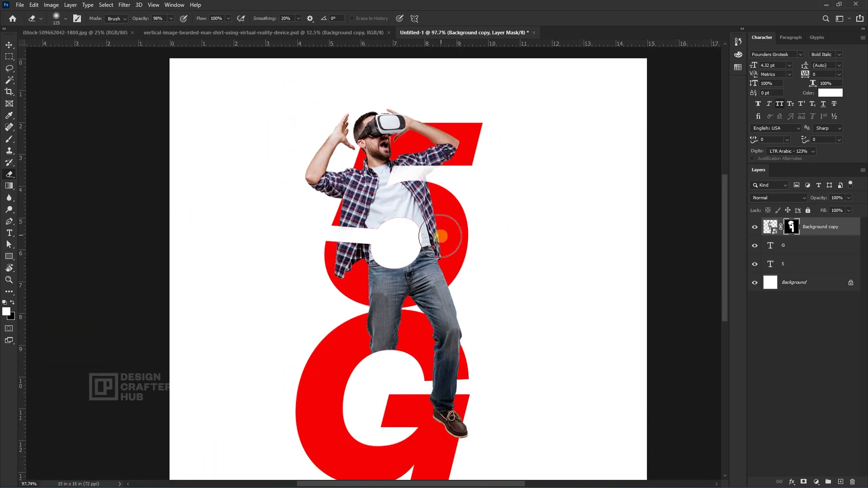
pyautogui.hotkey('ctrl', 'z')
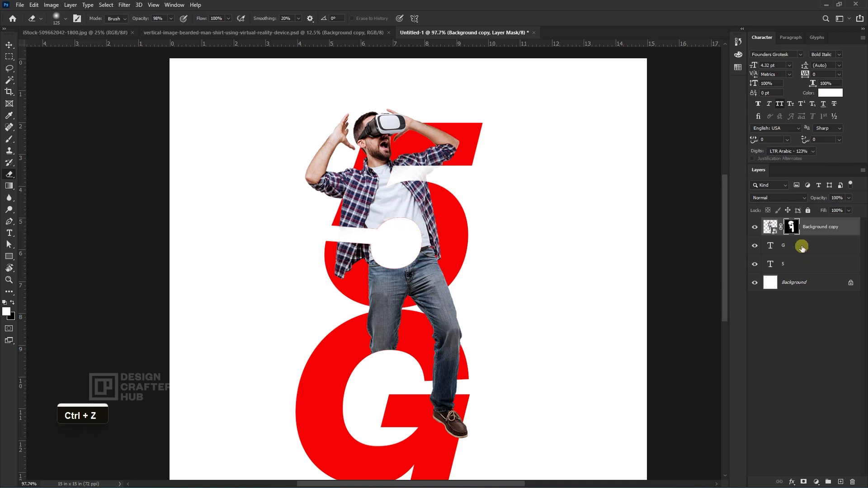
# Step: Load the man's layer mask as a selection and touch up the shirt around the 5's upper gap
pyautogui.keyDown('ctrl'); pyautogui.click(791, 229); pyautogui.keyUp('ctrl')
pyautogui.scroll(6, 425, 226)
pyautogui.moveTo(398, 190)
pyautogui.mouseDown()
pyautogui.moveTo(387, 226)
pyautogui.moveTo(360, 222)
pyautogui.moveTo(420, 227)
pyautogui.moveTo(350, 176)
pyautogui.mouseUp()
pyautogui.press('x')
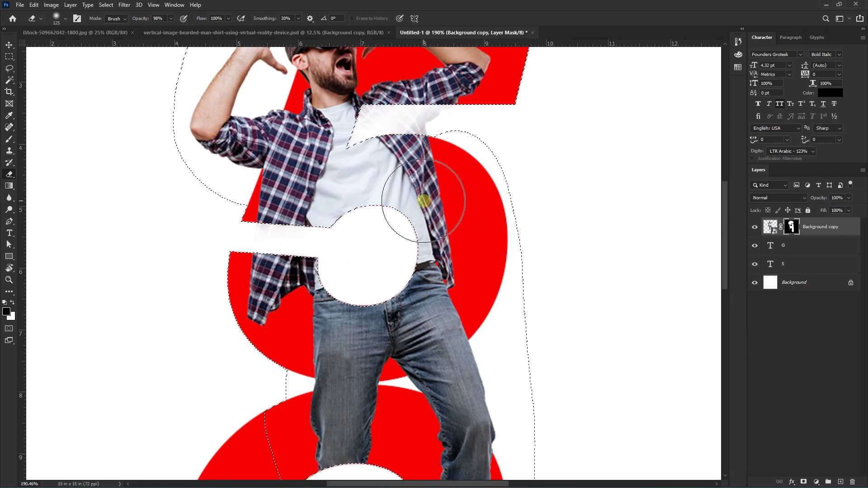
pyautogui.press('x')
pyautogui.moveTo(397, 126)
pyautogui.mouseDown()
pyautogui.moveTo(432, 127)
pyautogui.moveTo(394, 132)
pyautogui.moveTo(426, 128)
pyautogui.moveTo(424, 118)
pyautogui.moveTo(455, 104)
pyautogui.moveTo(427, 96)
pyautogui.moveTo(424, 108)
pyautogui.moveTo(369, 126)
pyautogui.moveTo(446, 137)
pyautogui.moveTo(372, 132)
pyautogui.moveTo(344, 153)
pyautogui.moveTo(442, 139)
pyautogui.moveTo(412, 208)
pyautogui.mouseUp()
pyautogui.press('x')
pyautogui.press('space')
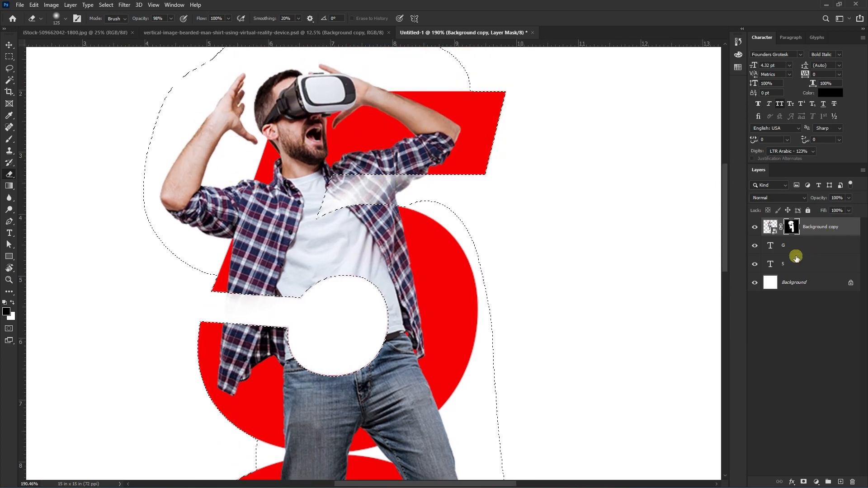
# Step: Load the 5's outline as a selection, invert it, hide the shirt remnants in the 5's gaps on the man's mask, and deselect
pyautogui.click(771, 252)
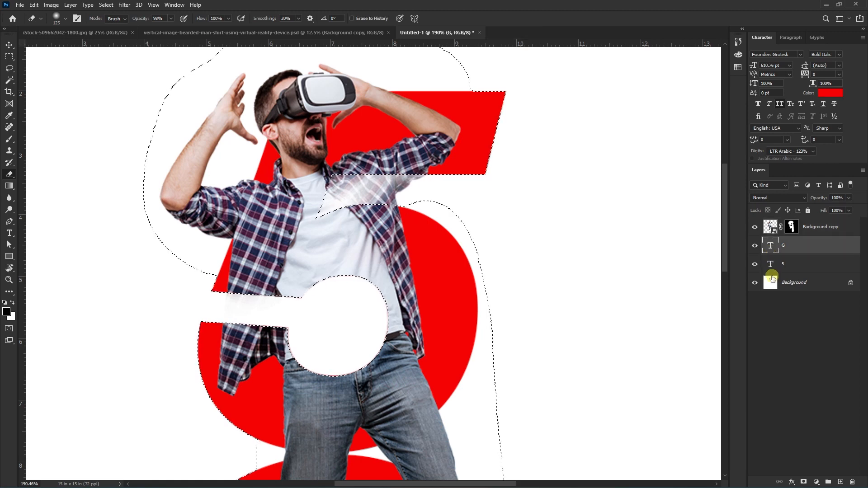
pyautogui.click(788, 229)
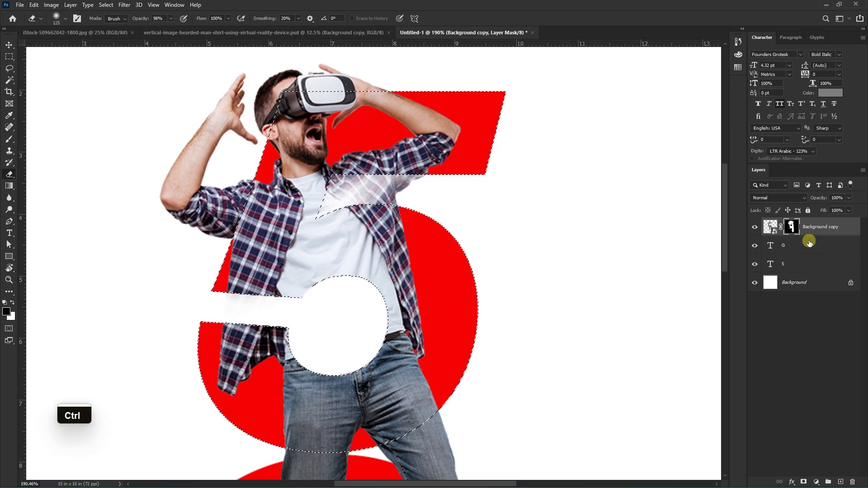
pyautogui.hotkey('ctrl', 'shift', 'i')
pyautogui.press('[')
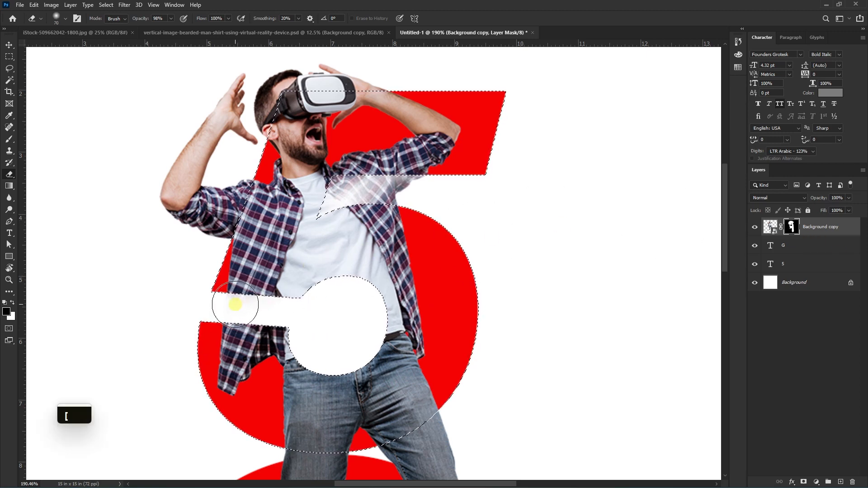
pyautogui.press('x')
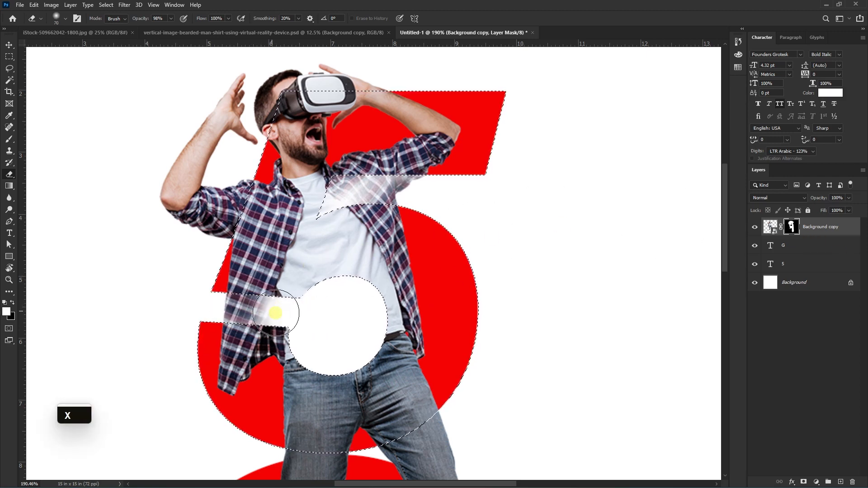
pyautogui.moveTo(276, 313); pyautogui.dragTo(243, 316)
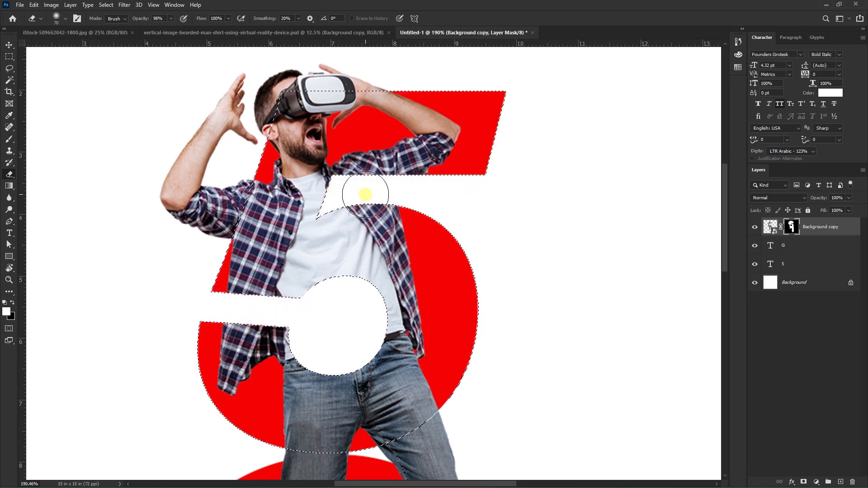
pyautogui.scroll(-5, 515, 232)
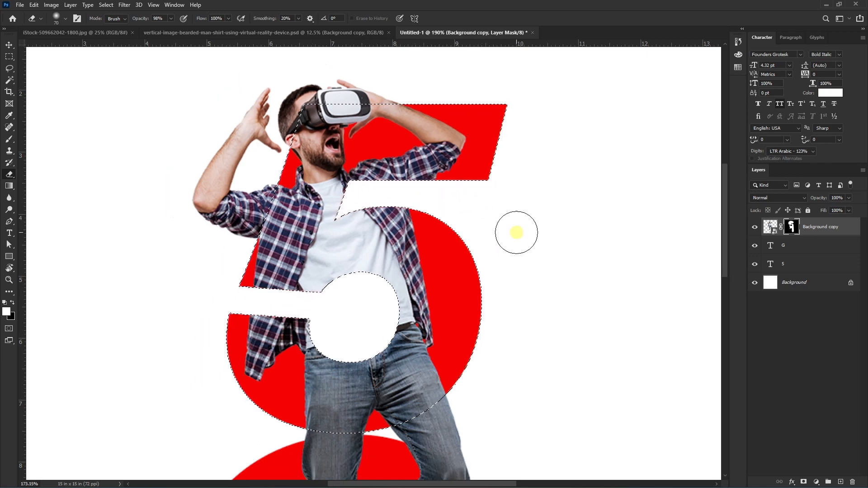
pyautogui.press('space')
pyautogui.moveTo(528, 398); pyautogui.dragTo(492, 265)
pyautogui.hotkey('ctrl', 'd')
pyautogui.scroll(-3, 491, 266)
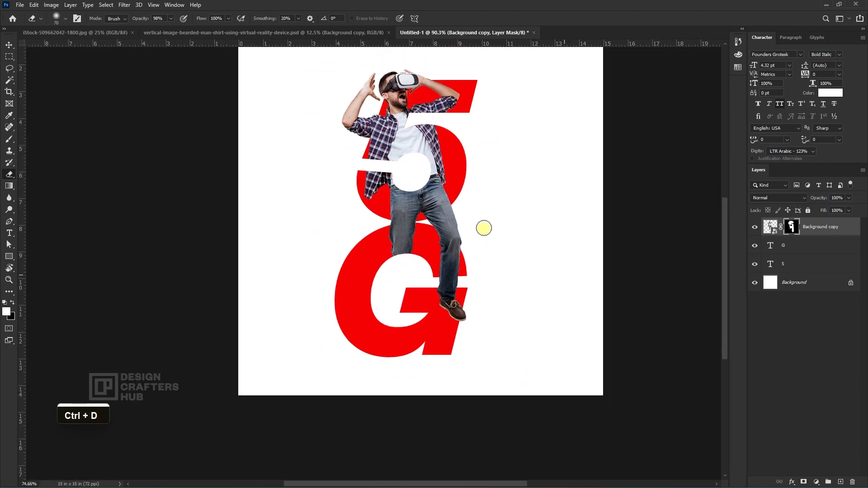
pyautogui.scroll(2, 401, 229)
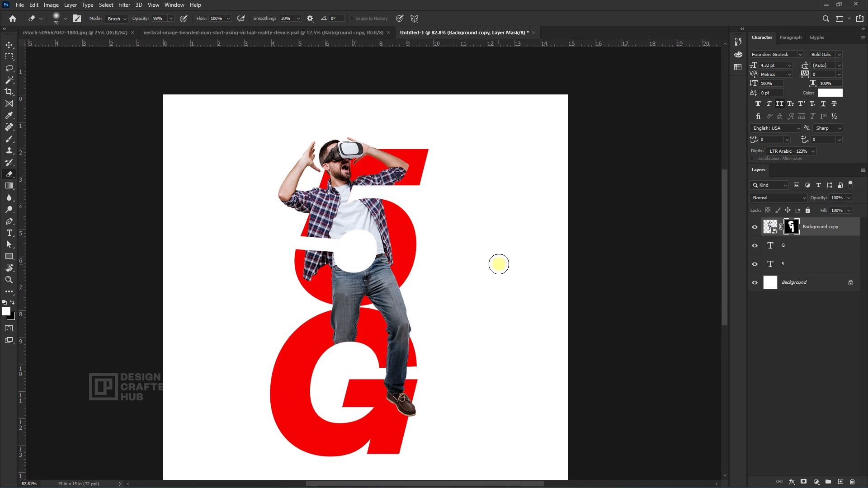
# Step: Link the man, G and 5 layers together, and add a new blank layer directly above the 5
pyautogui.keyDown('shift'); pyautogui.click(805, 270); pyautogui.keyUp('shift')
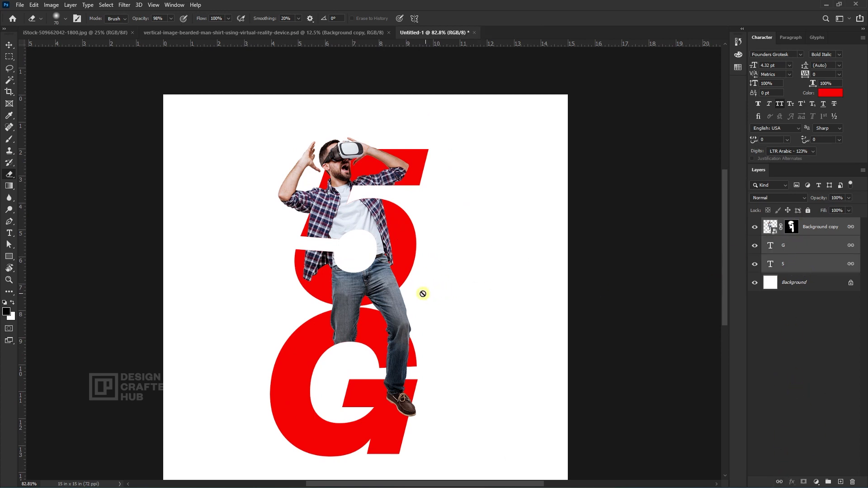
pyautogui.click(798, 254)
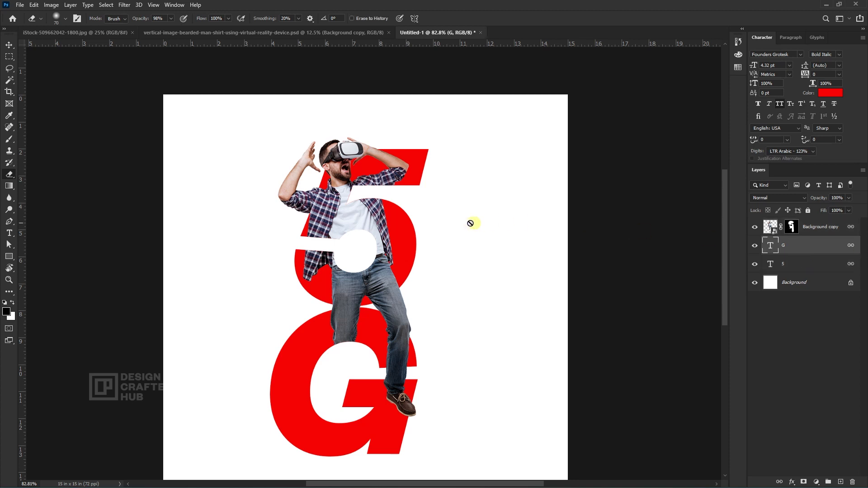
pyautogui.scroll(2, 387, 164)
pyautogui.press('v')
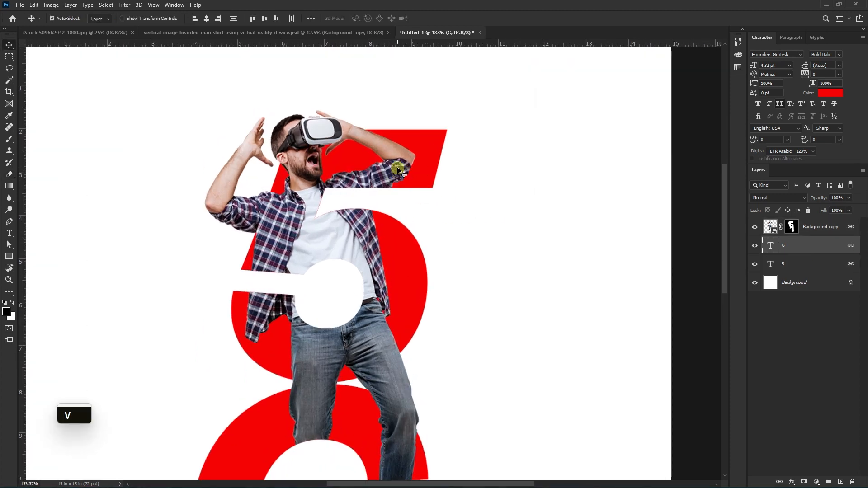
pyautogui.rightClick(441, 153)
pyautogui.click(457, 156)
pyautogui.press('ctrl')
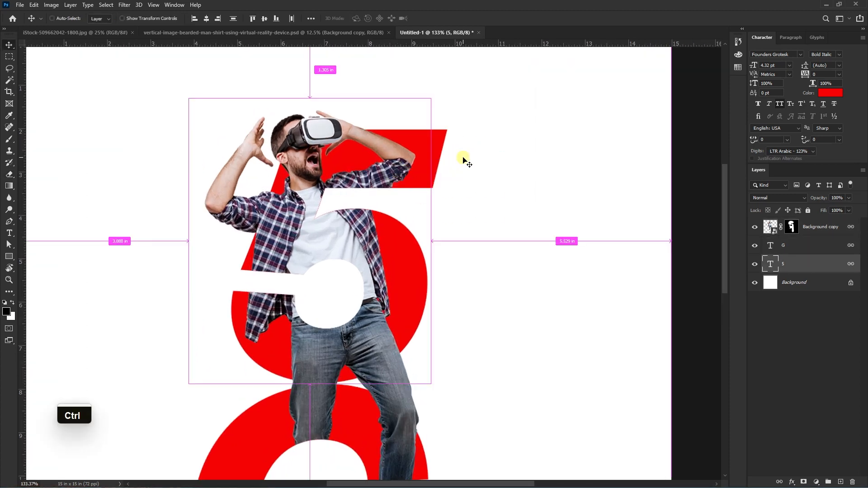
pyautogui.hotkey('ctrl', 'shift', 'n')
pyautogui.press('Return')
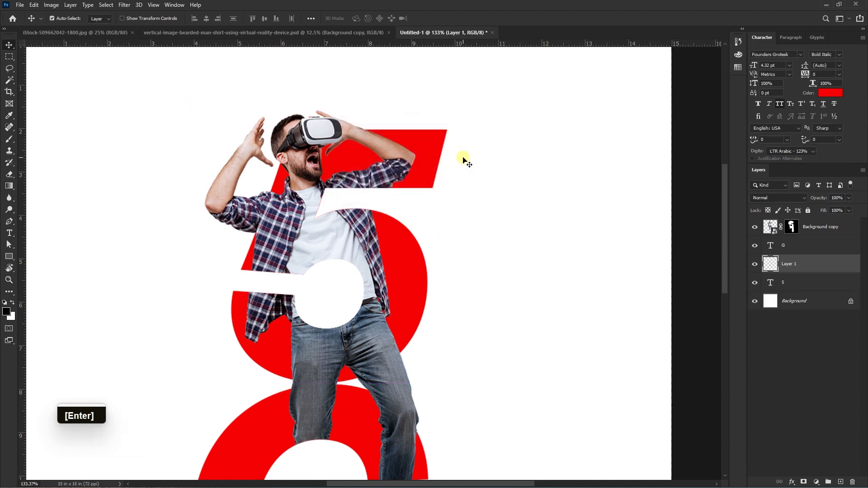
# Step: Prepare a soft 60 px black brush and load the 5's outline as a selection with Layer 1 active
pyautogui.press('b')
pyautogui.press('[')
pyautogui.press('[')
pyautogui.press('[')
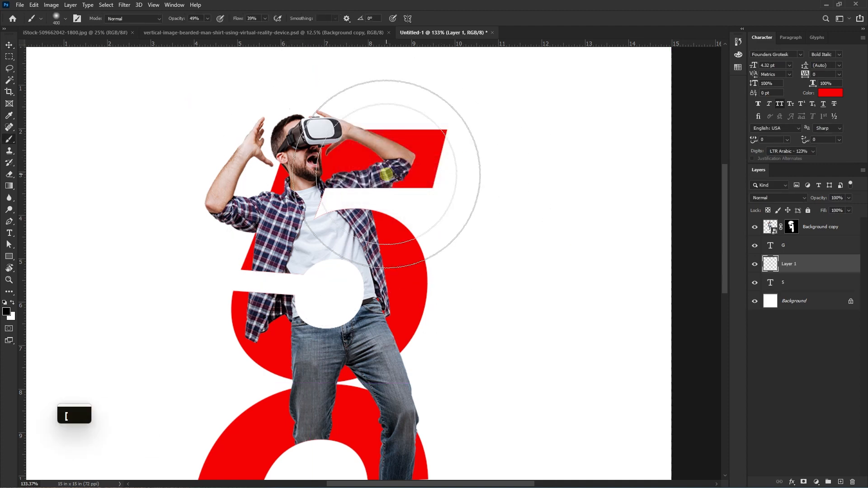
pyautogui.click(6, 311)
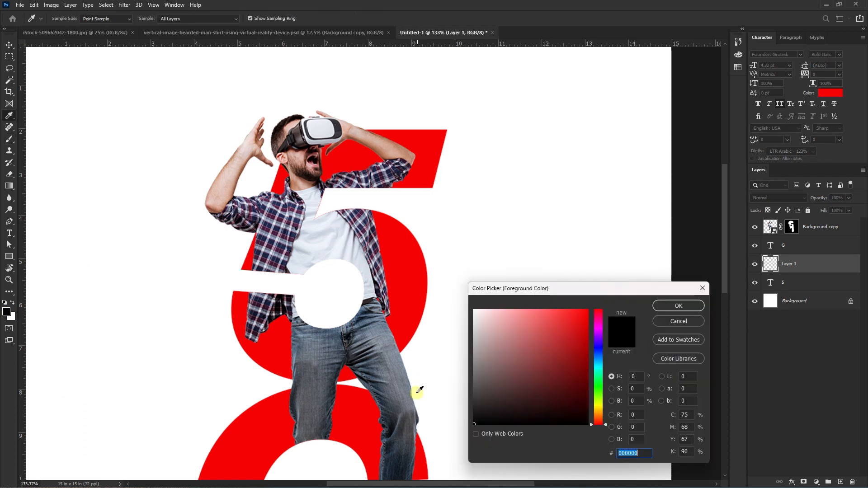
pyautogui.click(671, 321)
pyautogui.scroll(3, 393, 173)
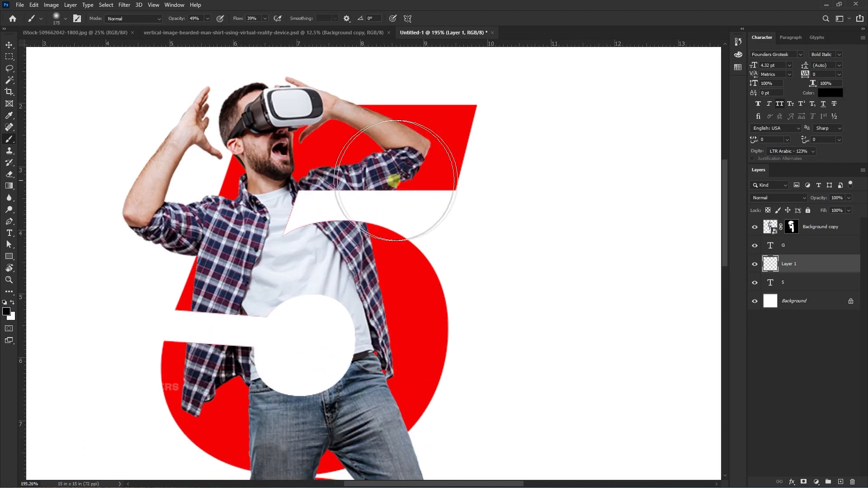
pyautogui.press('[')
pyautogui.press('[')
pyautogui.press('[')
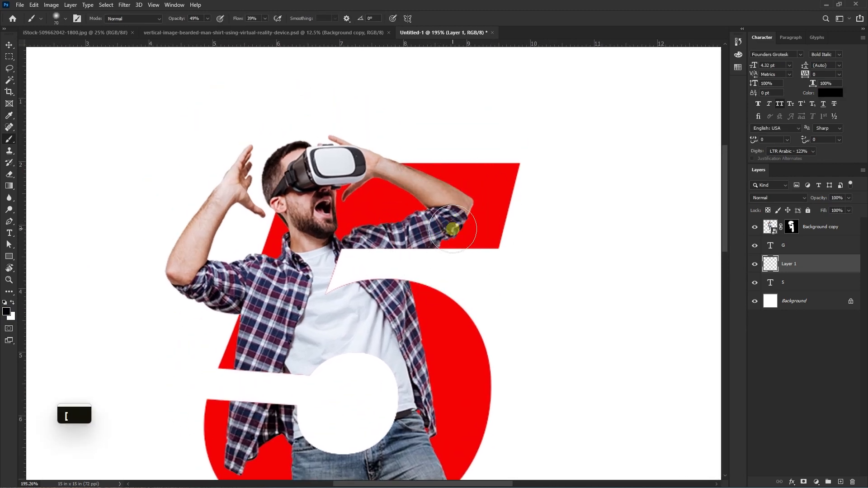
pyautogui.press('[')
pyautogui.click(772, 285)
pyautogui.click(796, 264)
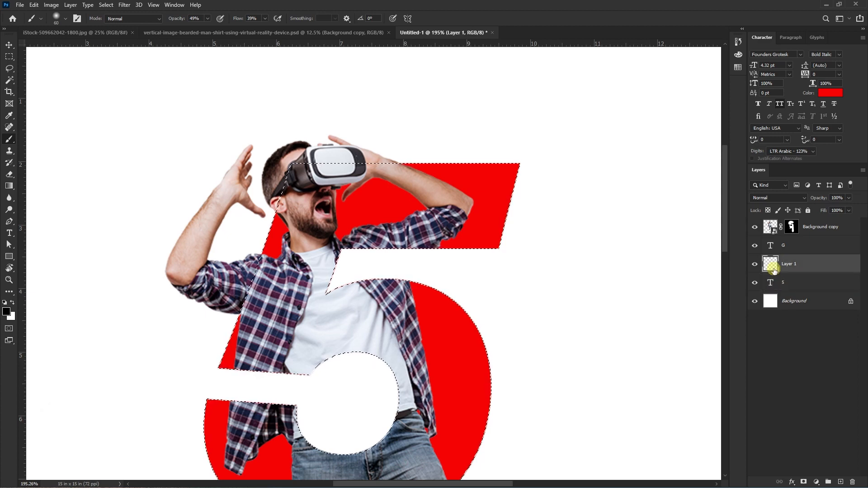
# Step: Paint soft black shadows on Layer 1 around the man's bent arm over the 5's top bar, undoing a misplaced stroke
pyautogui.moveTo(471, 217); pyautogui.dragTo(415, 252)
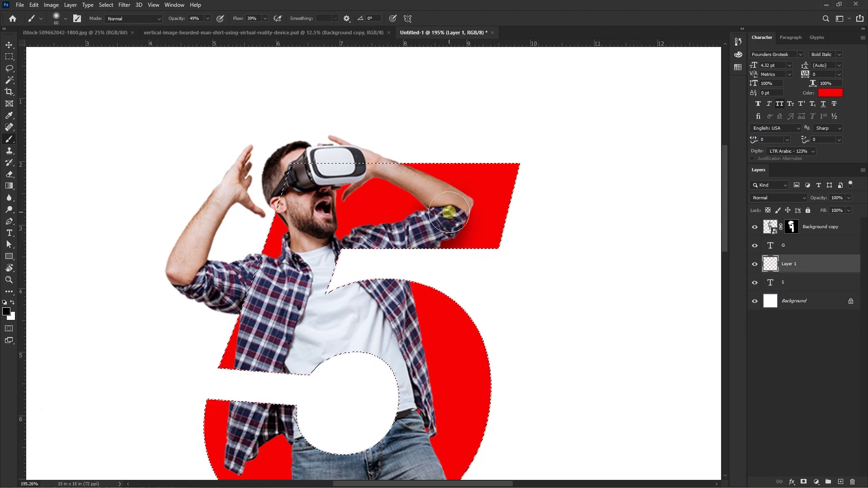
pyautogui.moveTo(449, 212)
pyautogui.mouseDown()
pyautogui.moveTo(388, 161)
pyautogui.moveTo(397, 169)
pyautogui.mouseUp()
pyautogui.moveTo(470, 207)
pyautogui.mouseDown()
pyautogui.moveTo(418, 181)
pyautogui.moveTo(459, 194)
pyautogui.mouseUp()
pyautogui.press('[')
pyautogui.press('[')
pyautogui.hotkey('ctrl', 'z')
pyautogui.moveTo(409, 172)
pyautogui.mouseDown()
pyautogui.moveTo(435, 246)
pyautogui.moveTo(465, 243)
pyautogui.moveTo(443, 270)
pyautogui.mouseUp()
pyautogui.press('x')
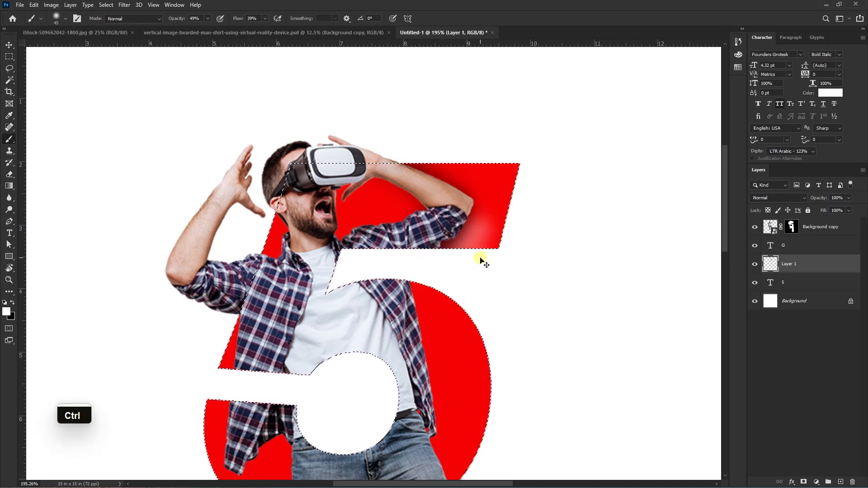
pyautogui.hotkey('ctrl', 'z')
pyautogui.press('b')
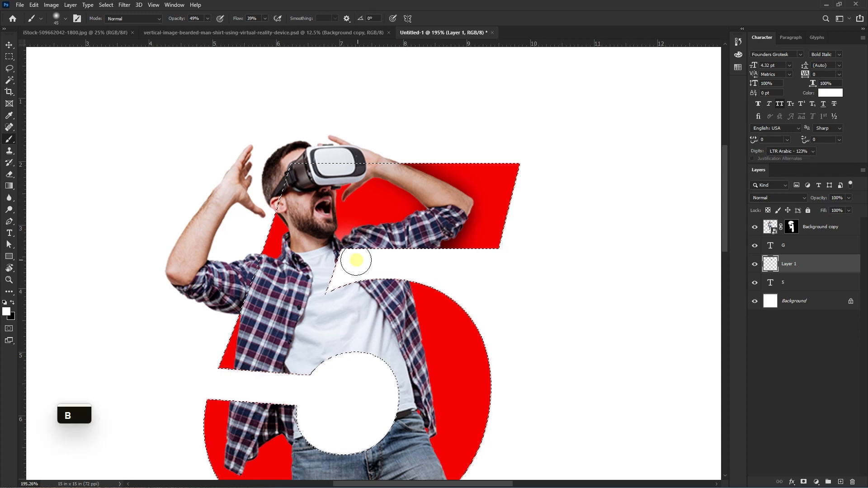
pyautogui.press('s')
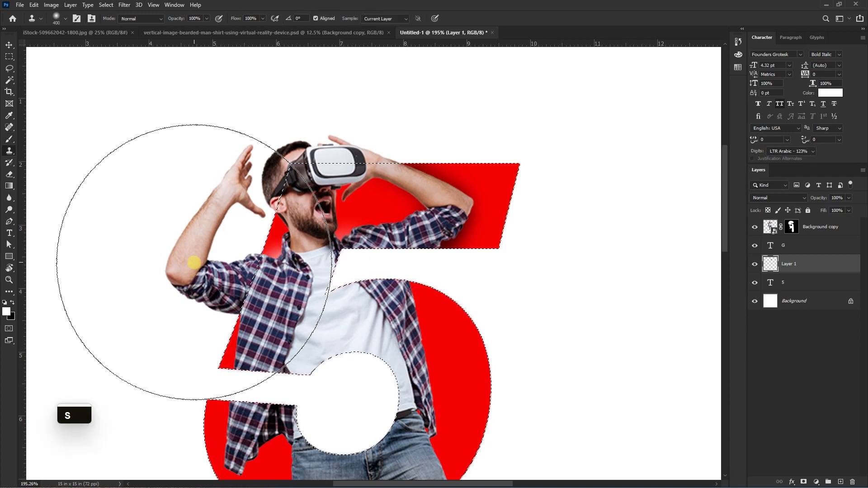
pyautogui.press('x')
pyautogui.press('b')
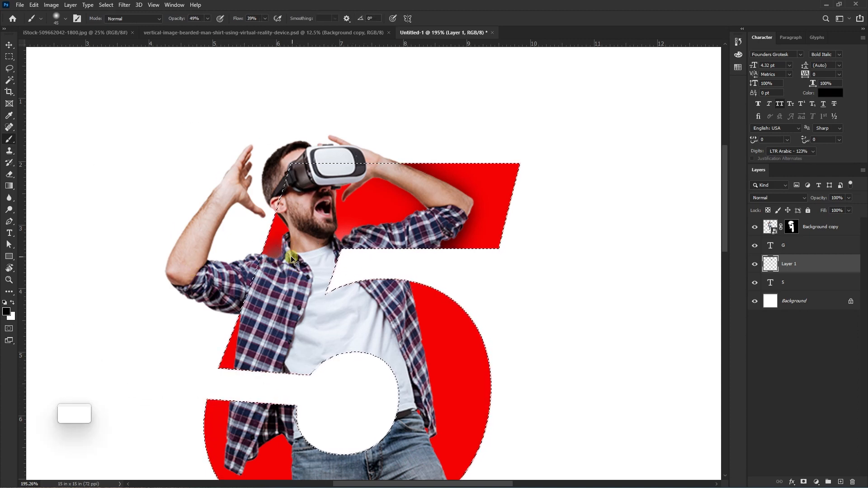
pyautogui.hotkey('ctrl', 'z')
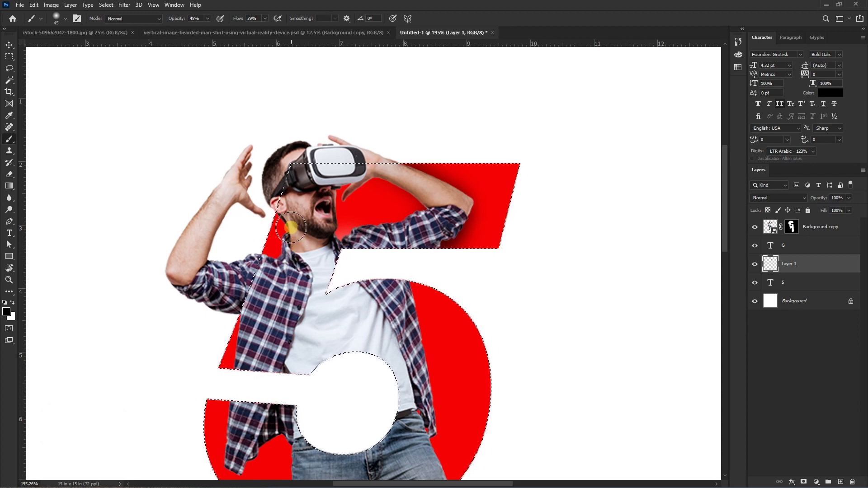
# Step: Paint soft black shadows on the 5 beside the man's neck, along his open shirt and its hem, and around his upper legs
pyautogui.moveTo(291, 228)
pyautogui.mouseDown()
pyautogui.moveTo(299, 247)
pyautogui.moveTo(253, 274)
pyautogui.moveTo(274, 266)
pyautogui.moveTo(249, 317)
pyautogui.mouseUp()
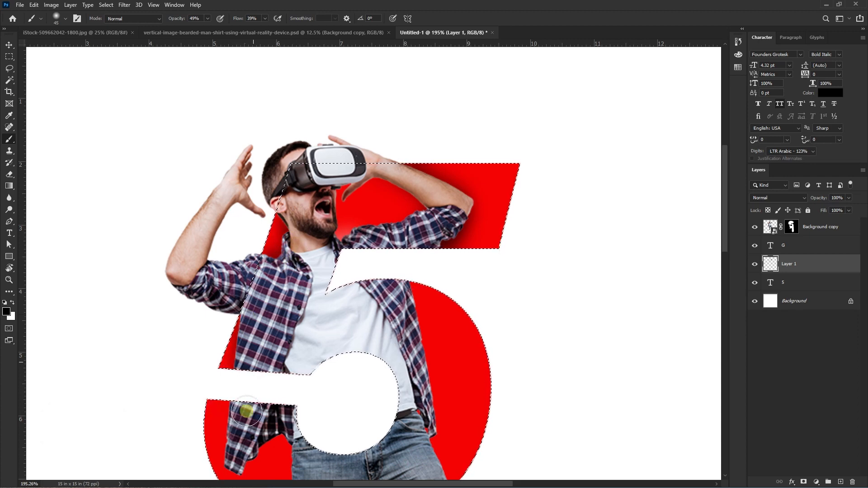
pyautogui.press('space')
pyautogui.moveTo(246, 412)
pyautogui.mouseDown()
pyautogui.moveTo(246, 287)
pyautogui.moveTo(253, 317)
pyautogui.moveTo(307, 329)
pyautogui.moveTo(310, 407)
pyautogui.moveTo(310, 380)
pyautogui.mouseUp()
pyautogui.moveTo(355, 397)
pyautogui.mouseDown()
pyautogui.moveTo(441, 397)
pyautogui.moveTo(403, 266)
pyautogui.moveTo(420, 432)
pyautogui.moveTo(451, 480)
pyautogui.mouseUp()
pyautogui.press('space')
pyautogui.press('space')
pyautogui.moveTo(460, 445); pyautogui.dragTo(450, 283)
pyautogui.scroll(-4, 450, 284)
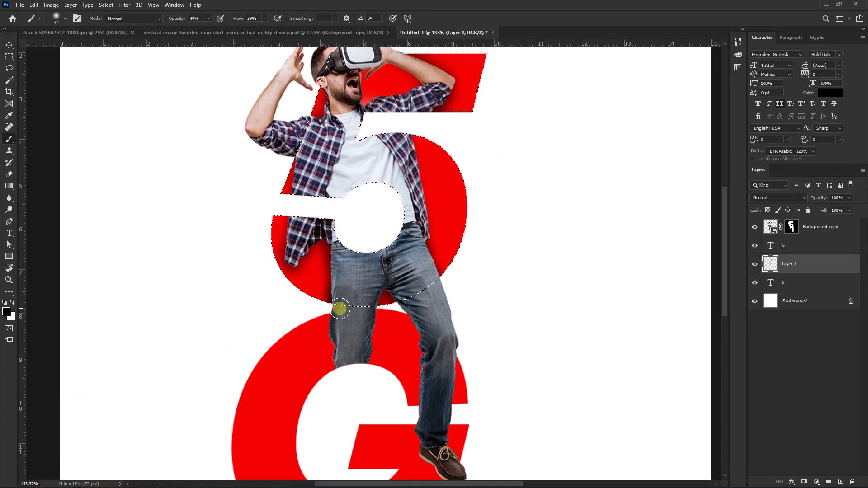
# Step: Erase excess shadow on Layer 1 around the shirt's edges within the 5
pyautogui.press('space')
pyautogui.moveTo(302, 147); pyautogui.dragTo(294, 268)
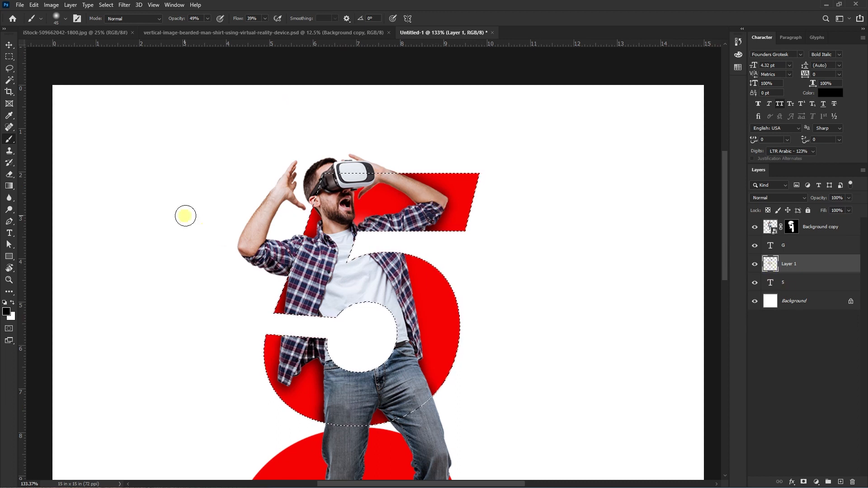
pyautogui.press('e')
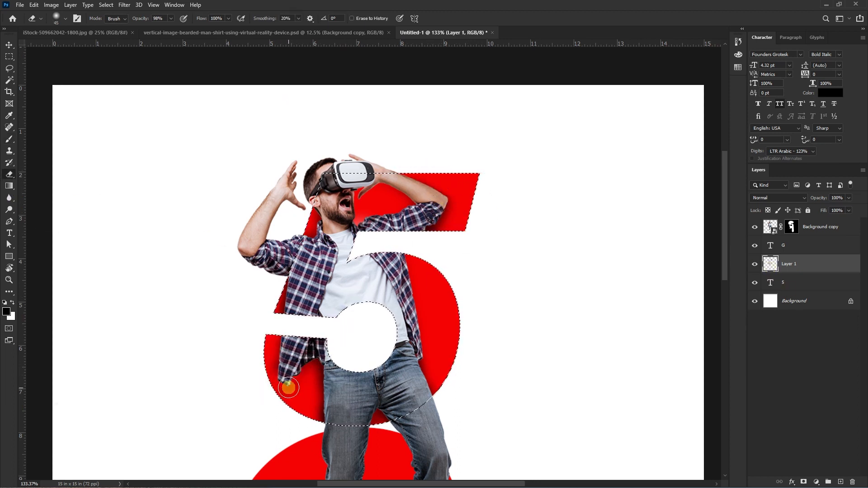
pyautogui.moveTo(441, 353); pyautogui.dragTo(388, 339)
# Step: Load the G's outline as a selection and move Layer 1 above the G layer
pyautogui.keyDown('ctrl'); pyautogui.rightClick(252, 359); pyautogui.keyUp('ctrl')
pyautogui.click(272, 363)
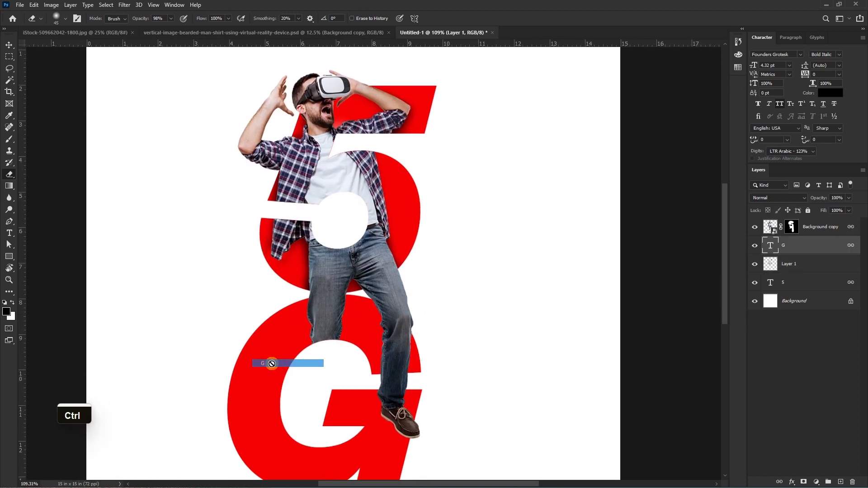
pyautogui.click(775, 271)
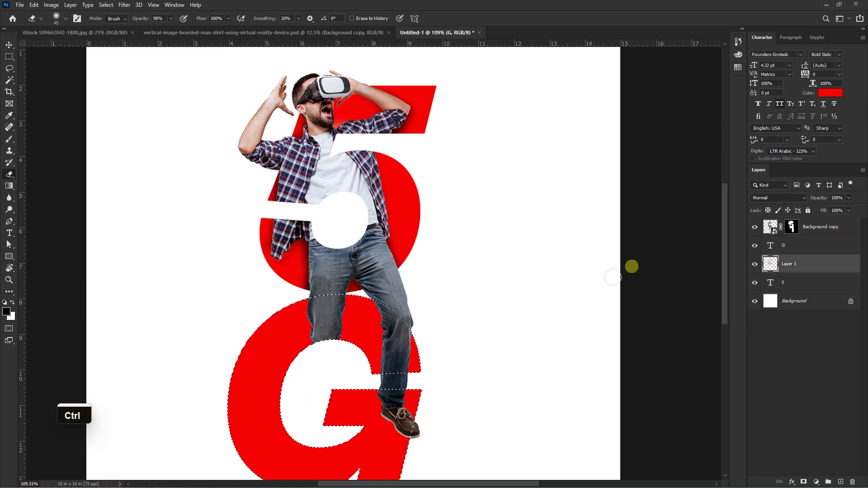
pyautogui.press('b')
pyautogui.scroll(2, 407, 346)
pyautogui.press('space')
pyautogui.moveTo(417, 349); pyautogui.dragTo(388, 316)
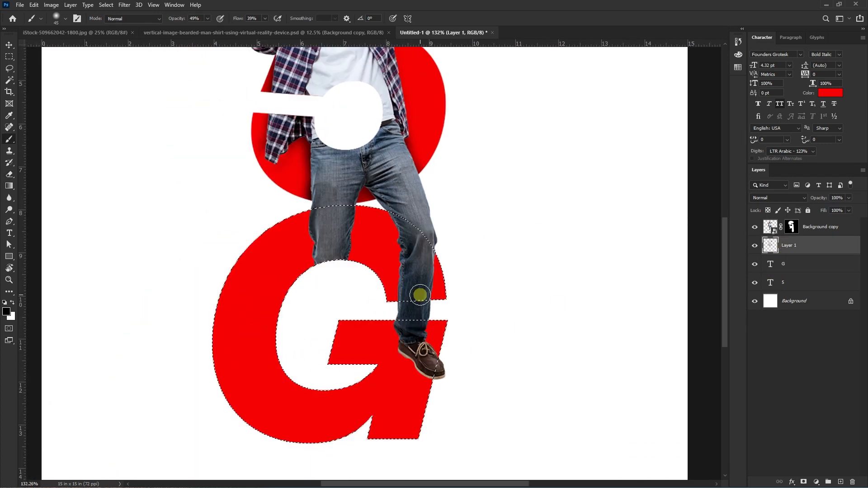
# Step: Paint a soft black shadow on the G along the outer edge of the man's extended leg
pyautogui.scroll(3, 419, 294)
pyautogui.press('b')
pyautogui.moveTo(430, 227)
pyautogui.mouseDown()
pyautogui.moveTo(423, 288)
pyautogui.moveTo(431, 216)
pyautogui.moveTo(422, 312)
pyautogui.moveTo(410, 264)
pyautogui.mouseUp()
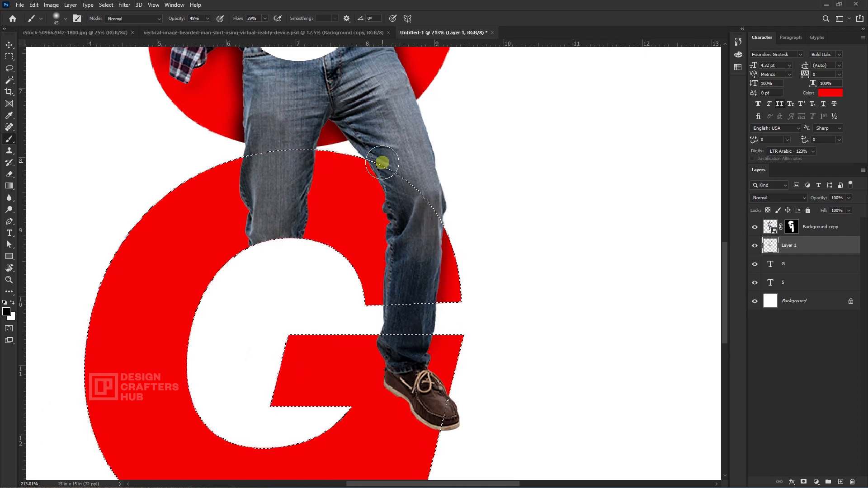
# Step: Paint soft black shadows on the G along the inner edges of the man's legs and beside his shoe with a smaller brush
pyautogui.scroll(3, 398, 180)
pyautogui.press('[')
pyautogui.press('[')
pyautogui.press('[')
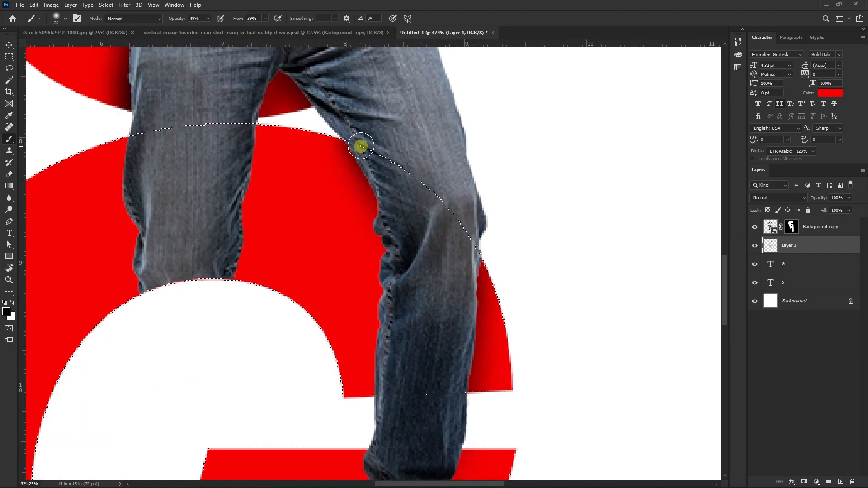
pyautogui.moveTo(380, 211)
pyautogui.mouseDown()
pyautogui.moveTo(384, 291)
pyautogui.moveTo(427, 393)
pyautogui.mouseUp()
pyautogui.hotkey('ctrl', 'z')
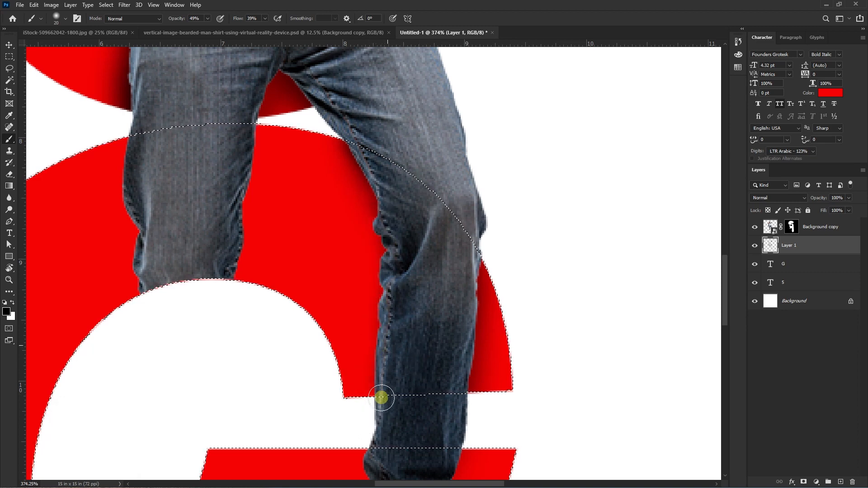
pyautogui.press('space')
pyautogui.moveTo(384, 475); pyautogui.dragTo(400, 267)
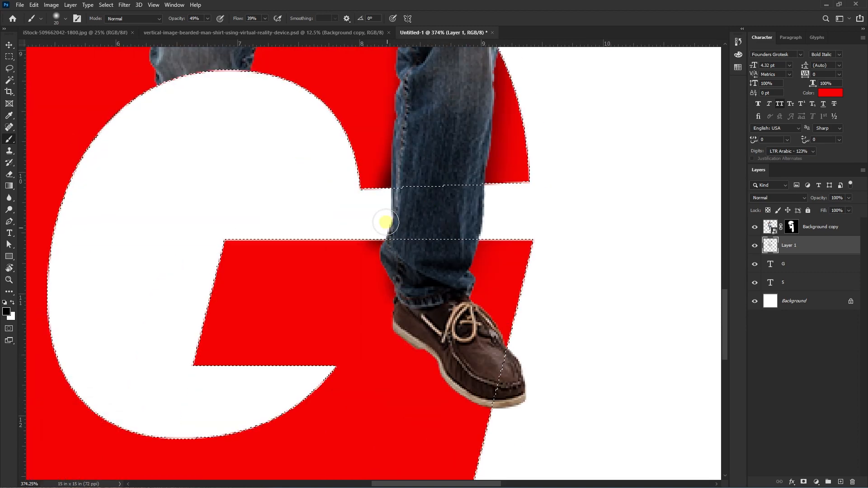
pyautogui.scroll(-3, 460, 271)
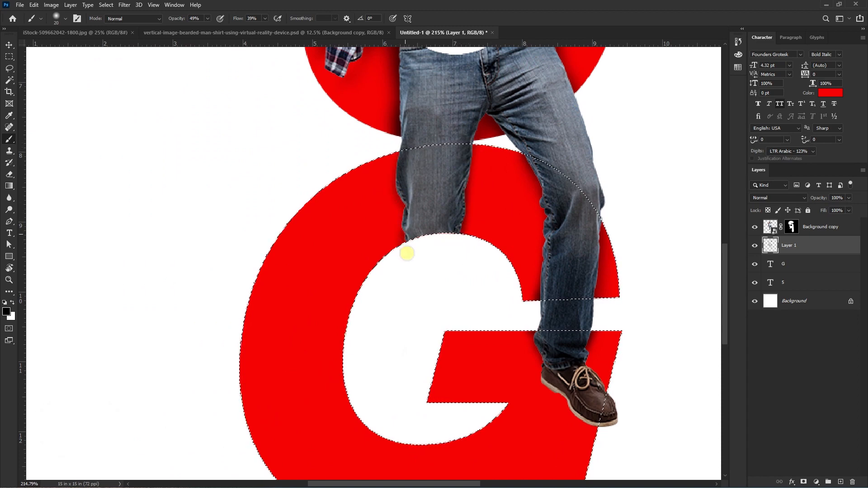
pyautogui.scroll(-5, 407, 253)
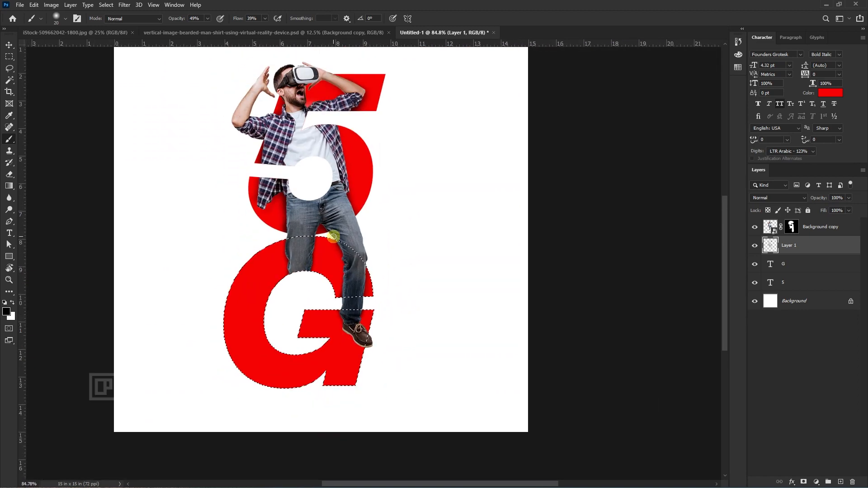
pyautogui.scroll(4, 354, 239)
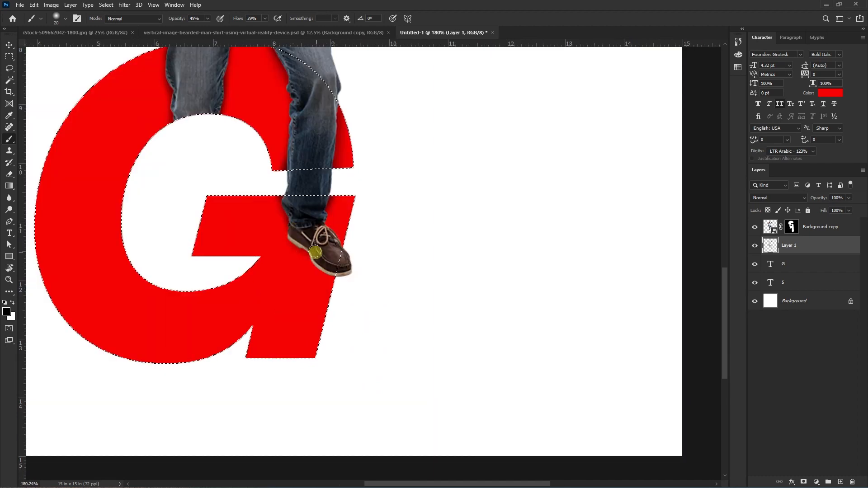
pyautogui.scroll(-4, 383, 280)
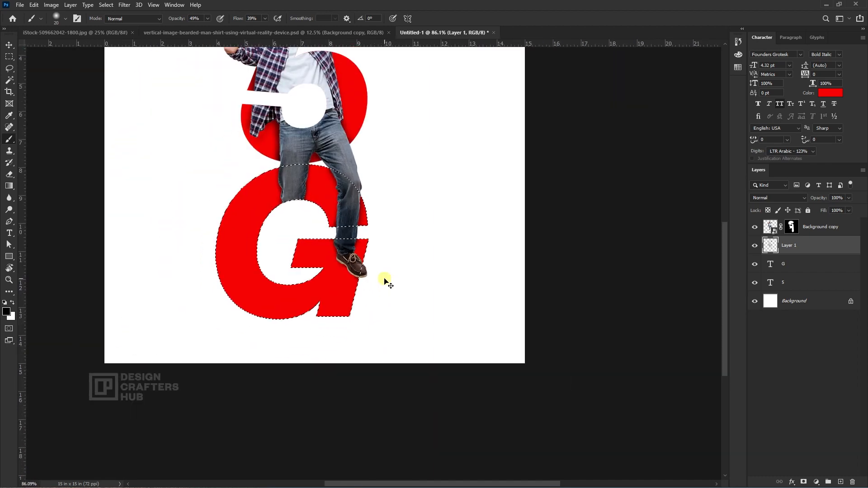
# Step: Deselect the G outline and lower the fill of shadow Layer 1 to 74%
pyautogui.hotkey('ctrl', 'd')
pyautogui.scroll(-2, 384, 281)
pyautogui.moveTo(391, 172); pyautogui.dragTo(444, 251)
pyautogui.scroll(-1, 443, 252)
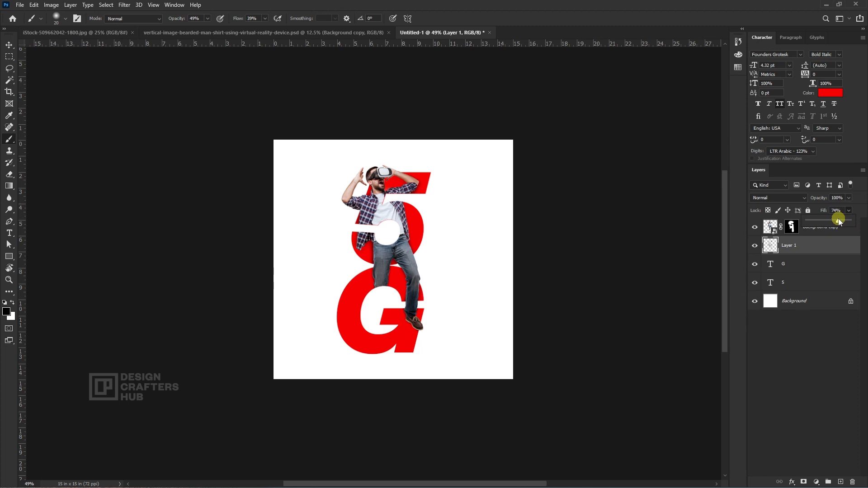
pyautogui.press('Return')
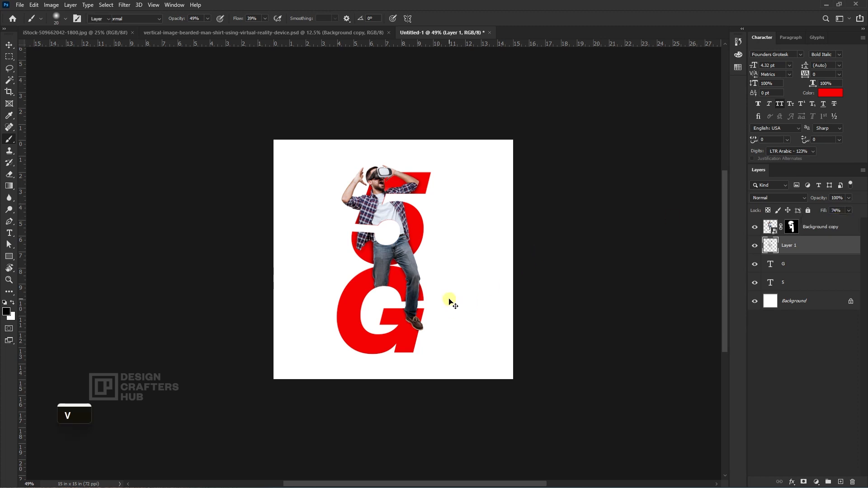
# Step: Group the Background copy, Layer 1, G and 5 layers together
pyautogui.press('v')
pyautogui.click(851, 226)
pyautogui.keyDown('shift'); pyautogui.click(806, 288); pyautogui.keyUp('shift')
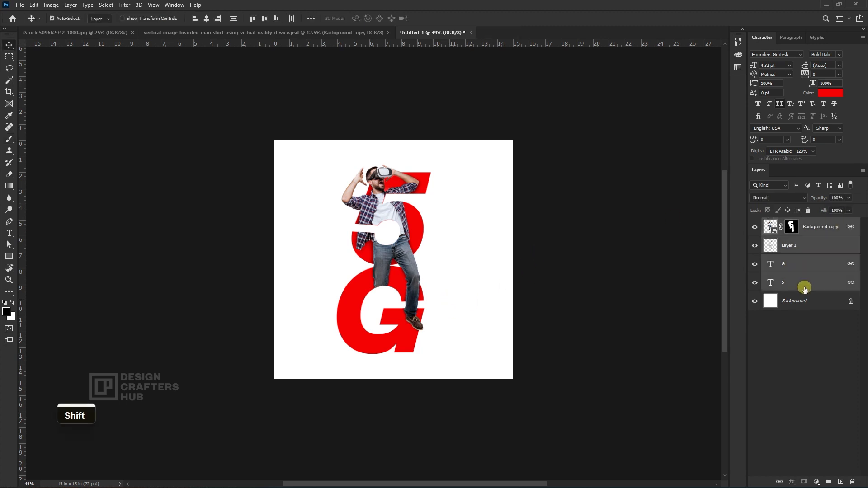
pyautogui.hotkey('ctrl', 'g')
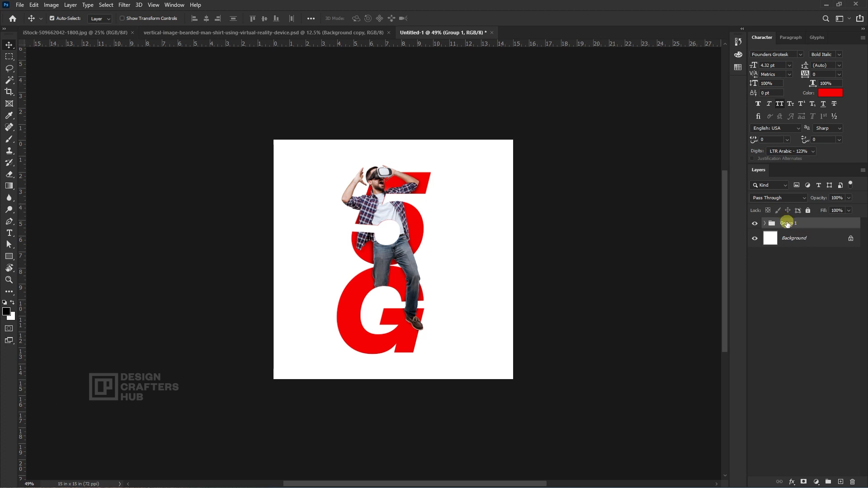
# Step: Link all four layers inside Group 1 so the man, shadows and characters move together
pyautogui.click(766, 223)
pyautogui.click(810, 243)
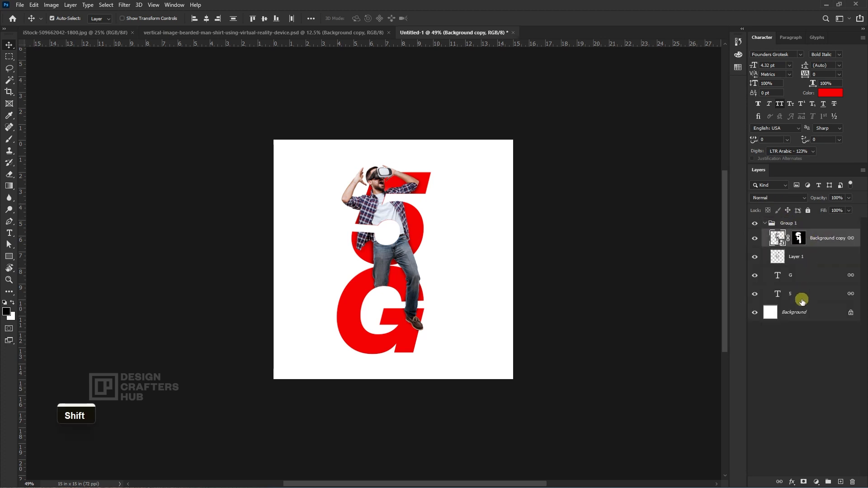
pyautogui.keyDown('shift'); pyautogui.click(802, 302); pyautogui.keyUp('shift')
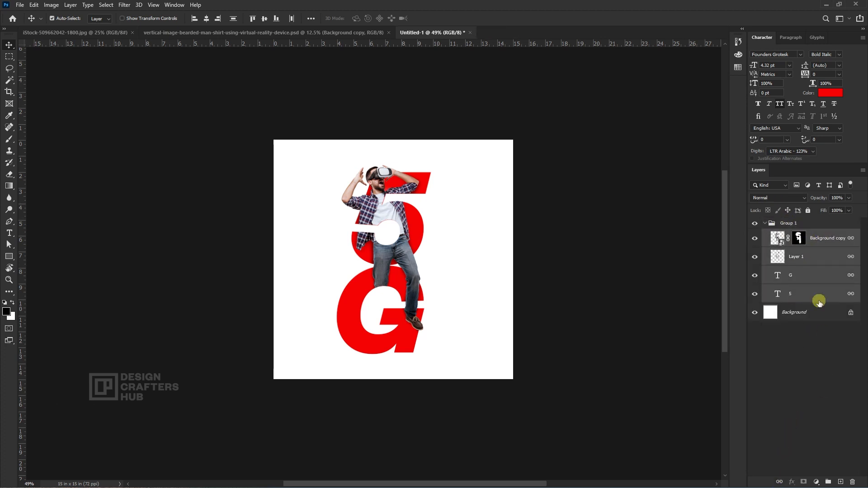
pyautogui.click(787, 226)
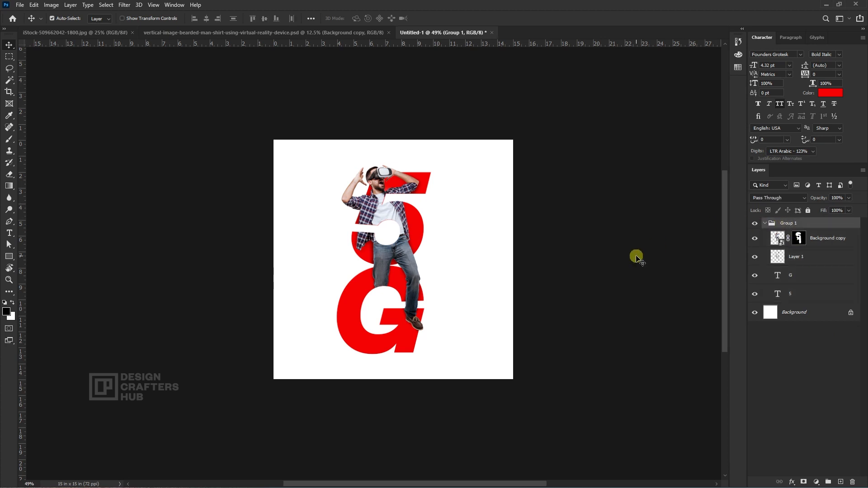
pyautogui.click(764, 224)
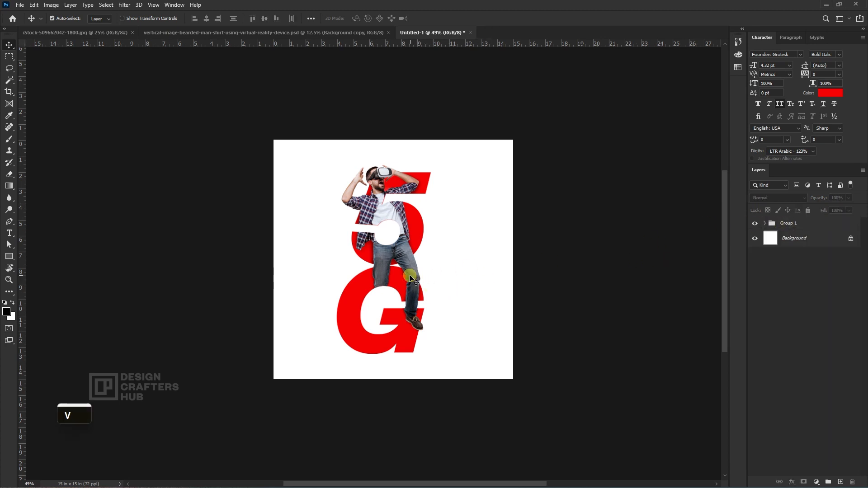
# Step: Move the linked 5G artwork toward the canvas's left side and scale it to about 93%
pyautogui.moveTo(409, 274); pyautogui.dragTo(368, 276)
pyautogui.hotkey('ctrl', 't')
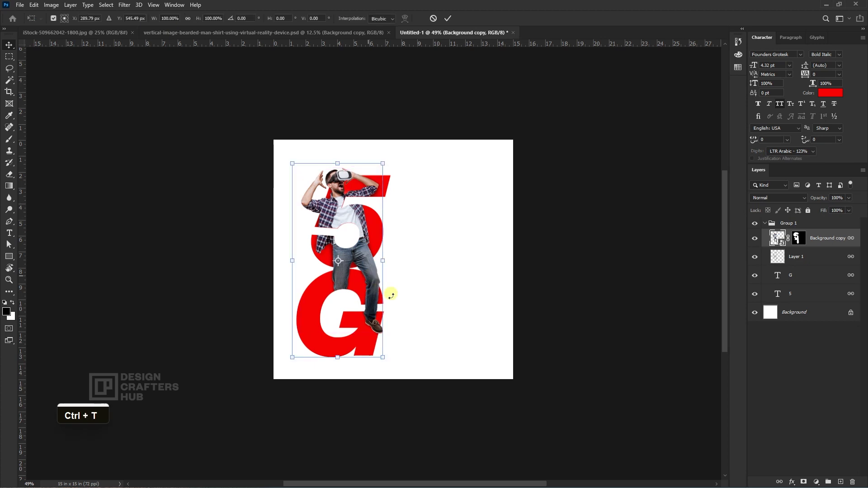
pyautogui.moveTo(383, 358); pyautogui.dragTo(380, 350)
pyautogui.moveTo(368, 310); pyautogui.dragTo(369, 312)
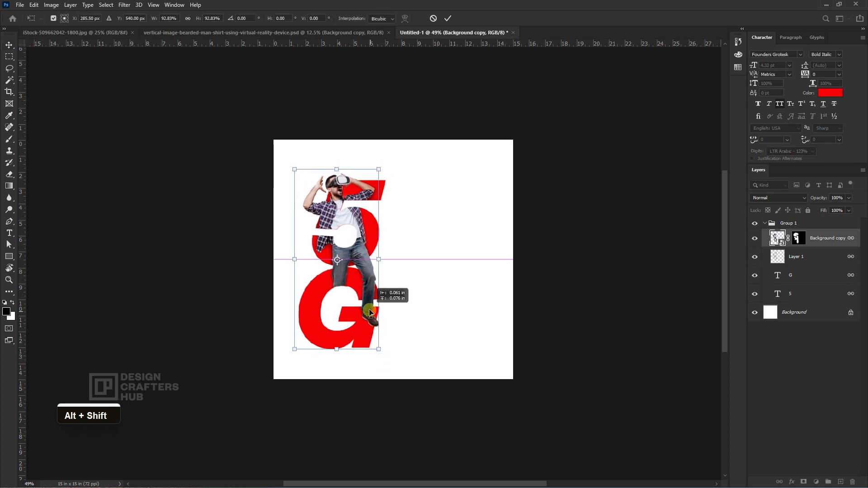
pyautogui.press('Return')
# Step: Cut the entire city photo from iStock-509662042-1800.jpg and close that file without saving
pyautogui.press('space')
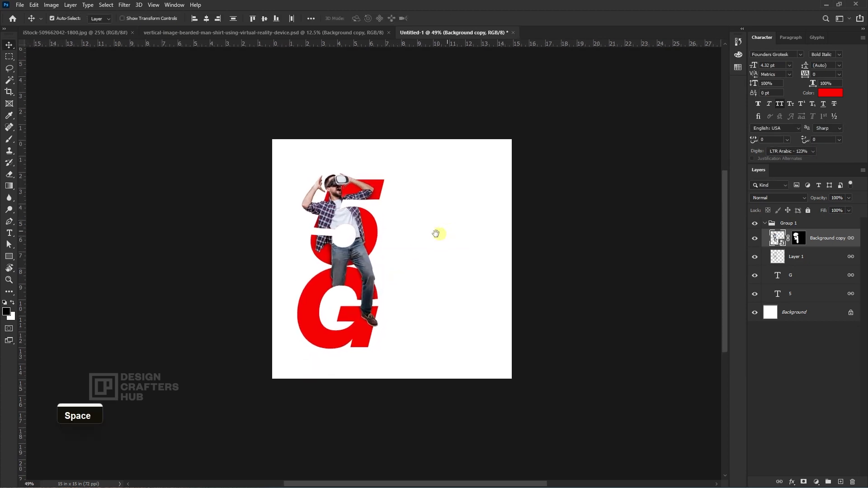
pyautogui.moveTo(438, 232); pyautogui.dragTo(413, 235)
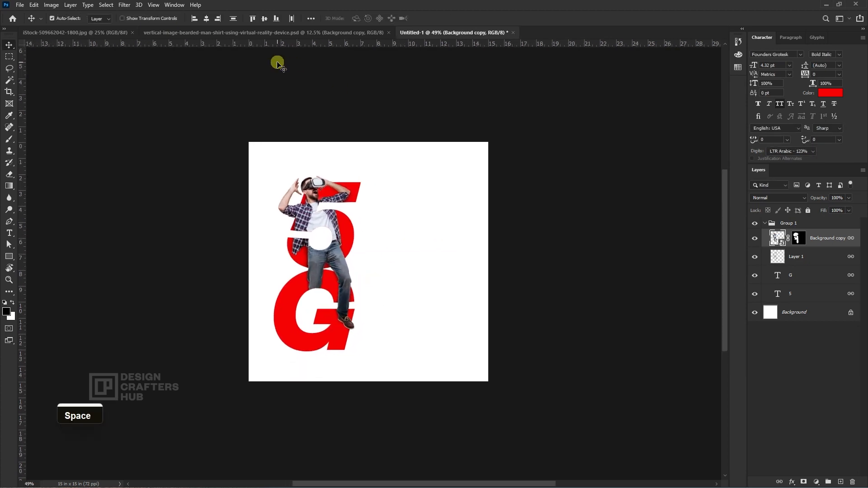
pyautogui.click(109, 35)
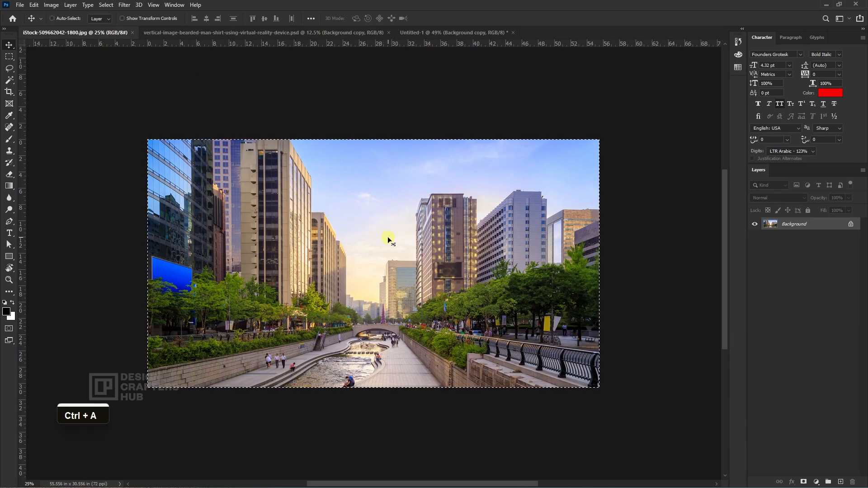
pyautogui.hotkey('ctrl', 'x')
pyautogui.hotkey('ctrl', 'w')
pyautogui.click(442, 189)
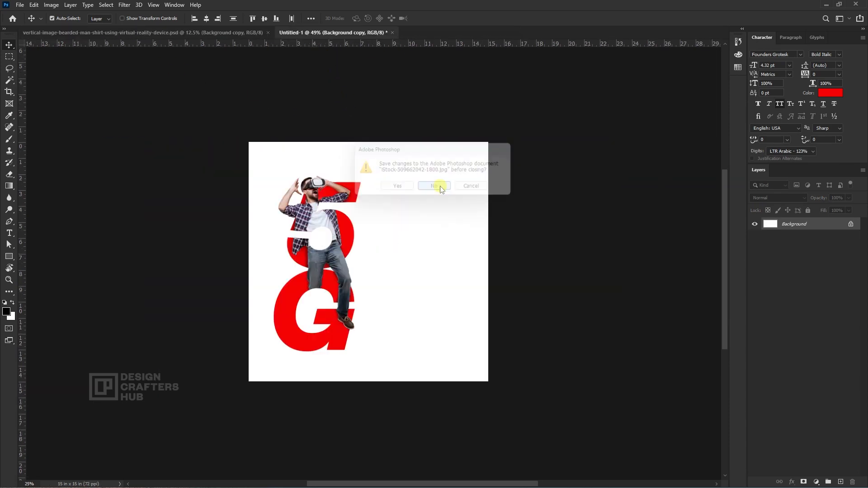
# Step: Paste the city photo directly above the Background layer, beneath the 5G group
pyautogui.click(447, 221)
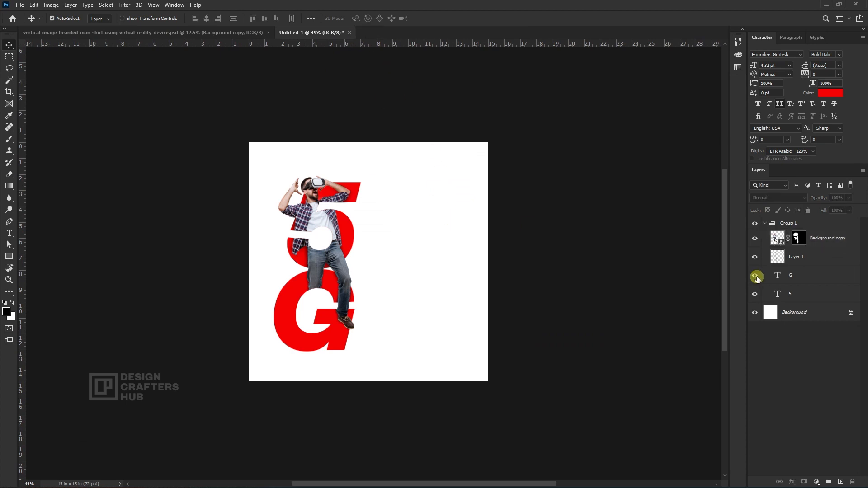
pyautogui.click(776, 311)
pyautogui.hotkey('ctrl', 'v')
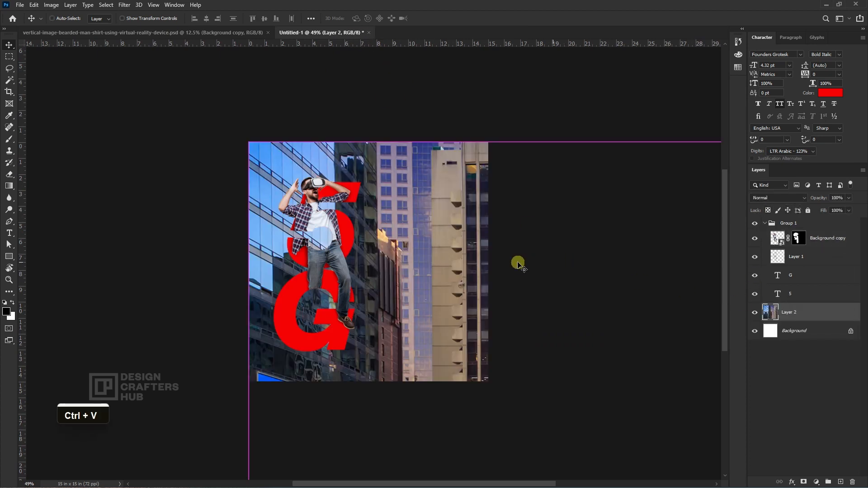
# Step: Scale down the city photo and position it so the sky and buildings fill the canvas behind the 5G artwork
pyautogui.hotkey('ctrl', 't')
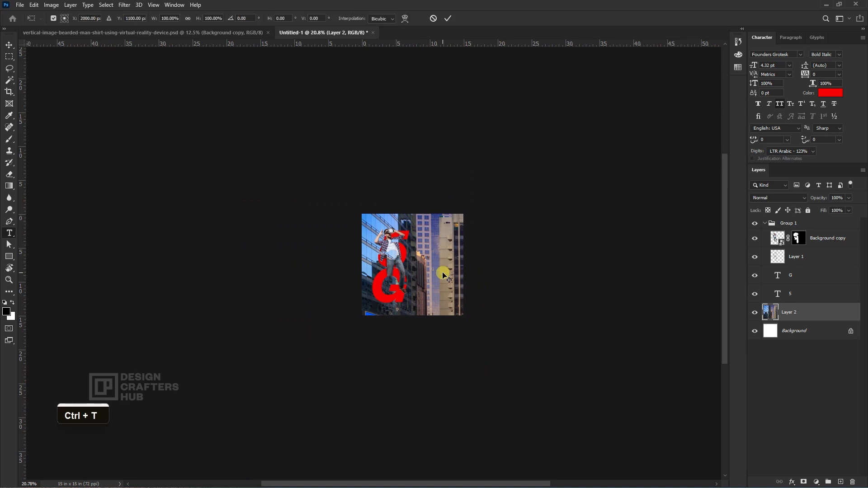
pyautogui.moveTo(335, 194); pyautogui.dragTo(362, 265)
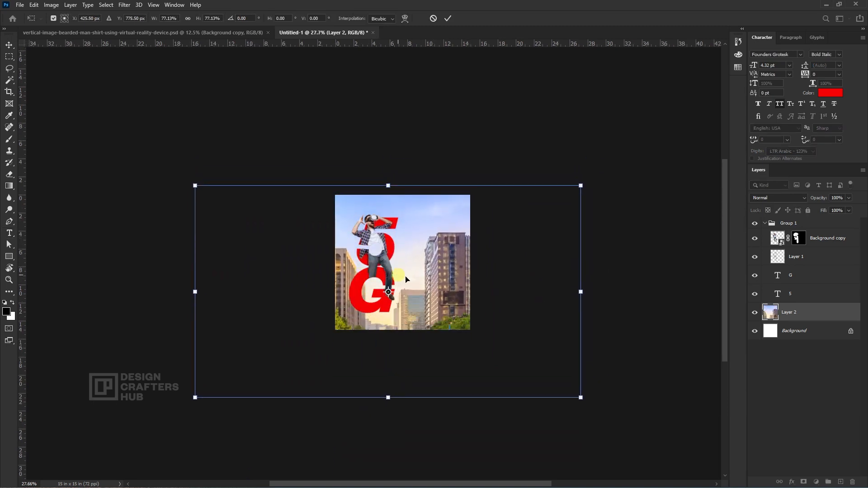
pyautogui.scroll(3, 441, 282)
pyautogui.scroll(-3, 596, 341)
pyautogui.moveTo(663, 437); pyautogui.dragTo(669, 444)
pyautogui.moveTo(541, 339); pyautogui.dragTo(445, 232)
pyautogui.scroll(2, 503, 309)
pyautogui.press('Return')
pyautogui.press('v')
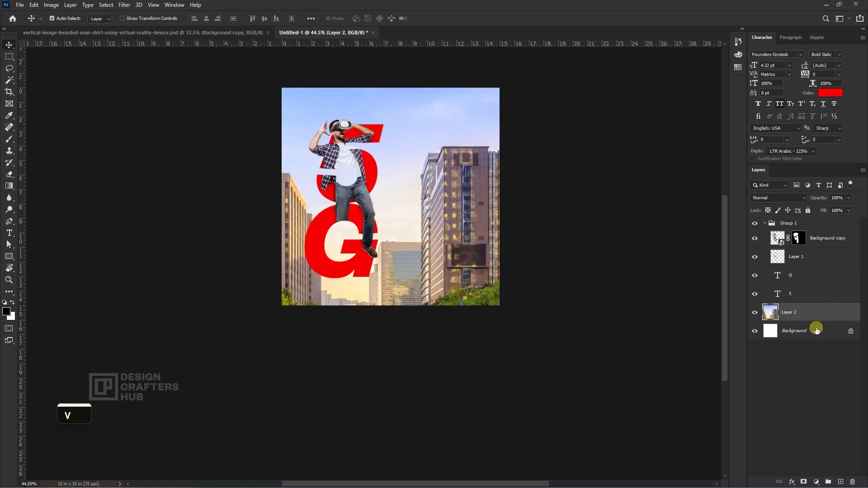
# Step: Apply a Gaussian Blur with a 7.4-pixel radius to the city photo on Layer 2
pyautogui.hotkey('alt', 't')
pyautogui.moveTo(181, 107)
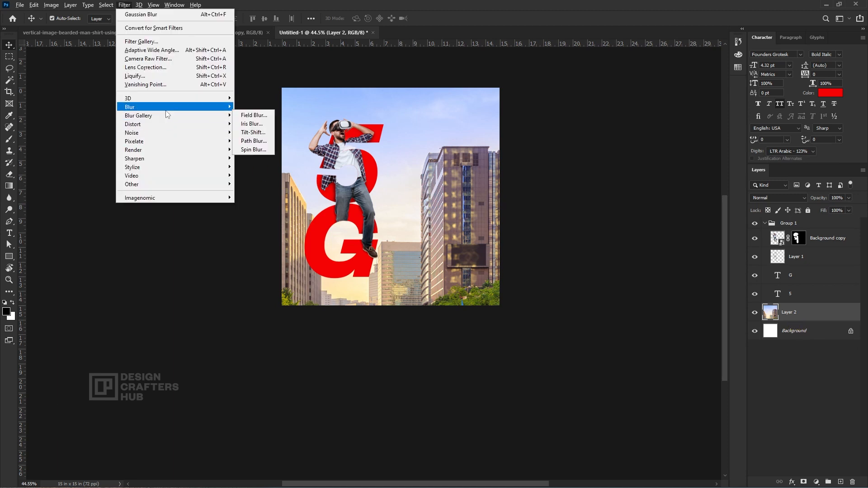
pyautogui.click(259, 142)
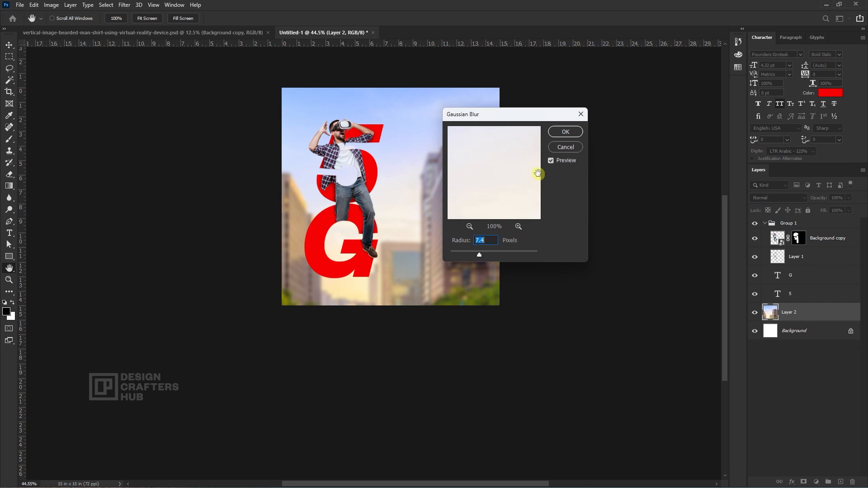
pyautogui.click(566, 134)
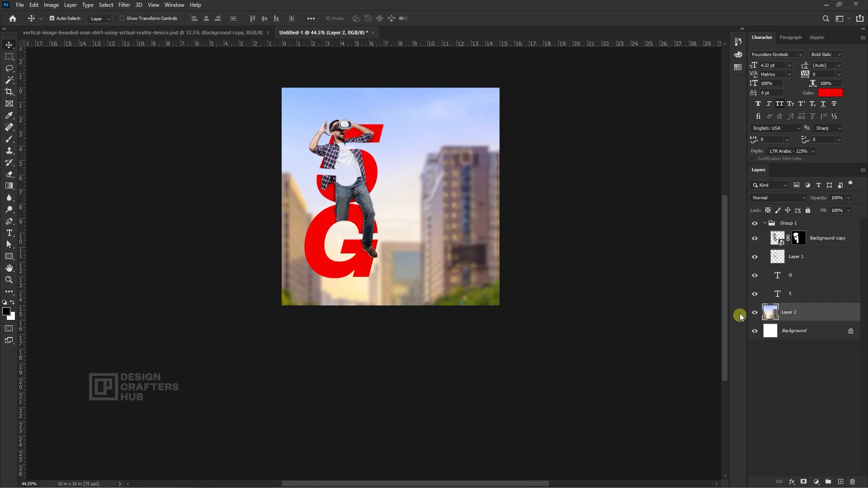
# Step: Add a Gradient fill layer above the blurred city photo and open its gradient for editing
pyautogui.click(819, 480)
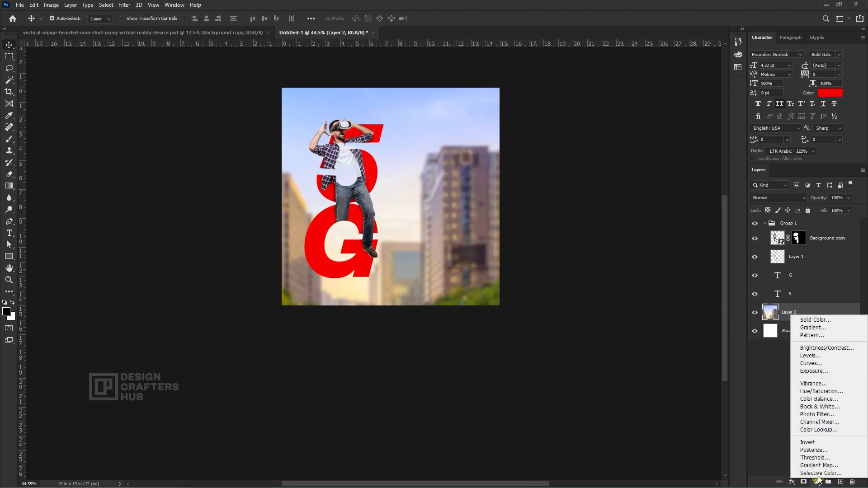
pyautogui.click(816, 331)
pyautogui.click(555, 144)
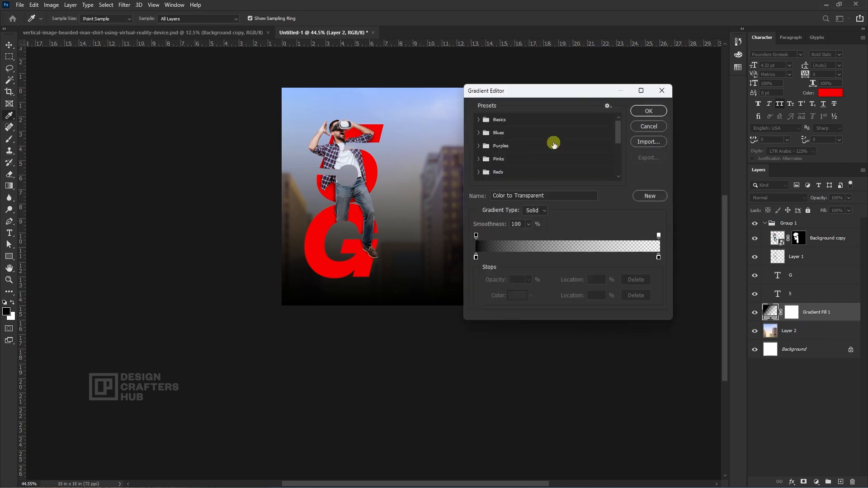
# Step: Set the gradient's starting colour stop to light blue #aec2ed, sampled from the sky
pyautogui.doubleClick(477, 257)
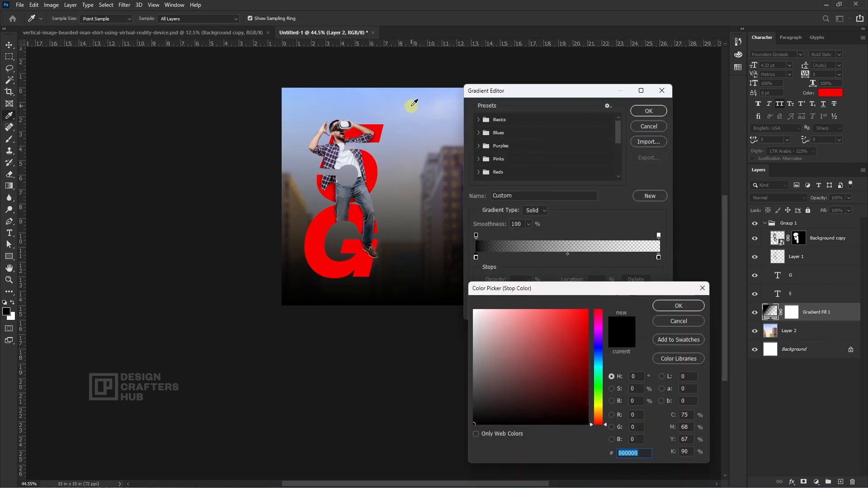
pyautogui.click(412, 106)
pyautogui.click(404, 180)
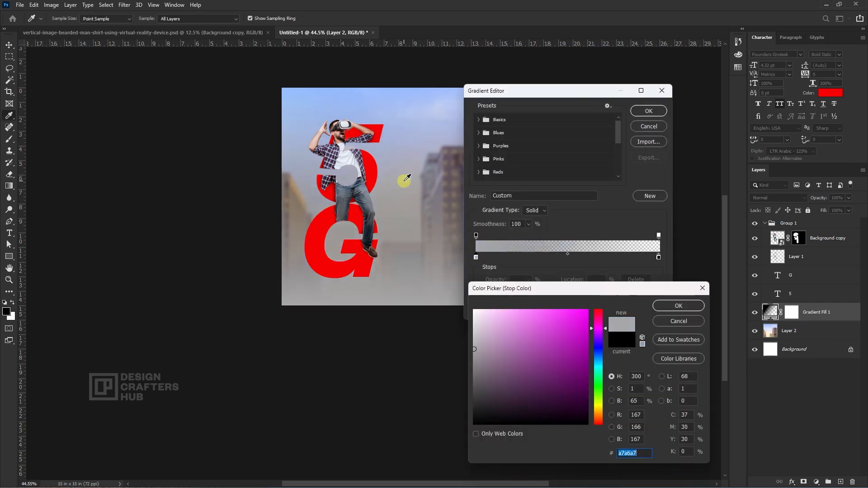
pyautogui.click(406, 111)
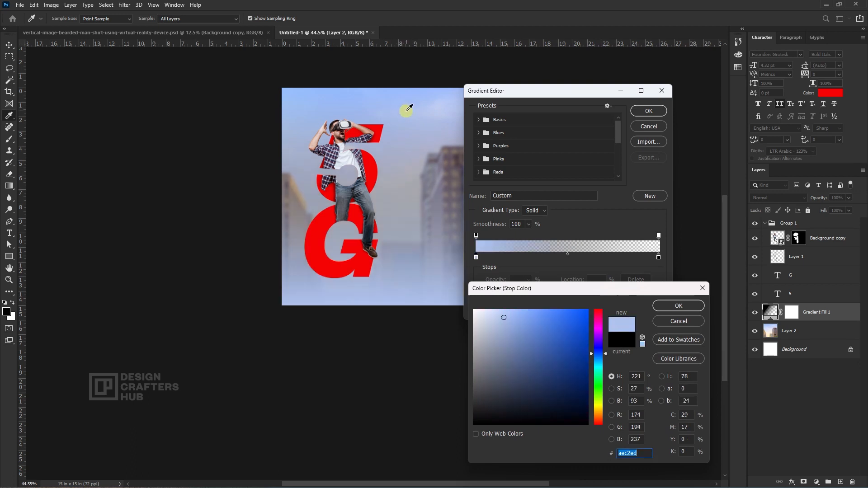
pyautogui.click(678, 307)
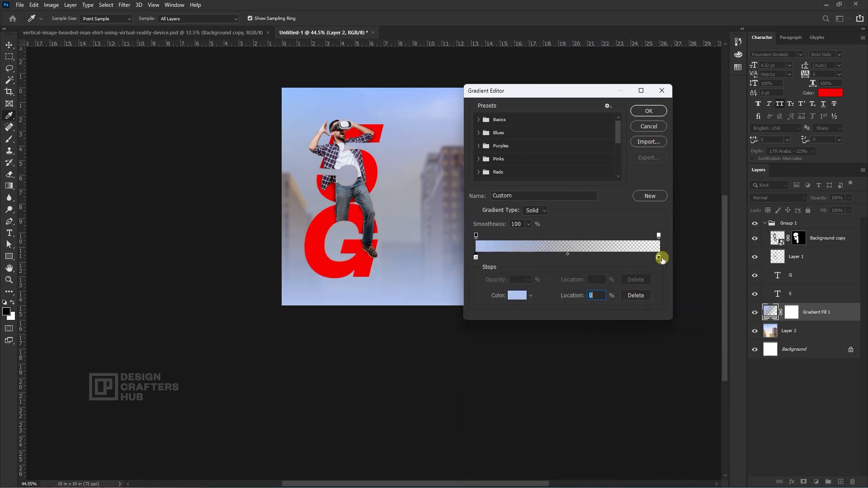
# Step: Set the gradient's end colour stop to pale blue #c6d5ff sampled from the sky, and apply the gradient fill
pyautogui.click(524, 296)
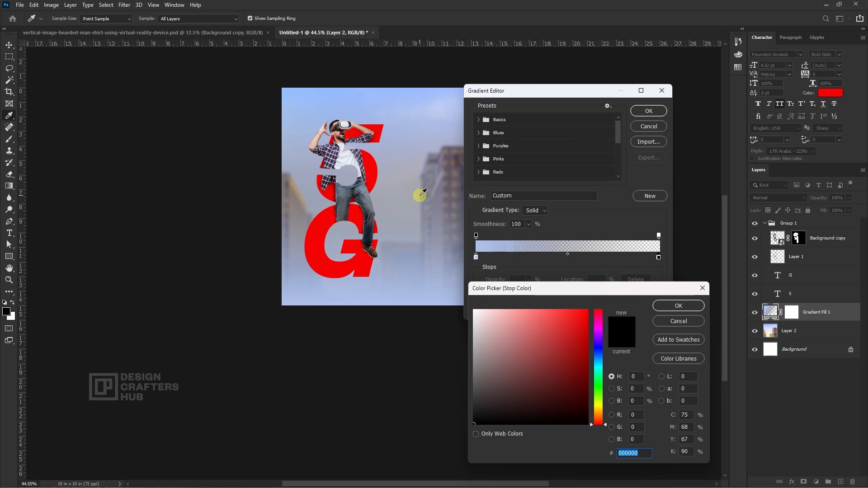
pyautogui.click(401, 176)
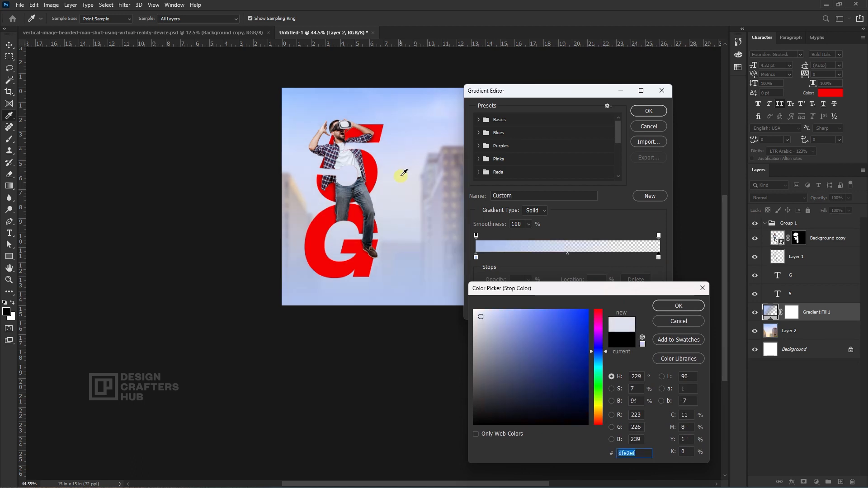
pyautogui.moveTo(410, 171); pyautogui.dragTo(416, 169)
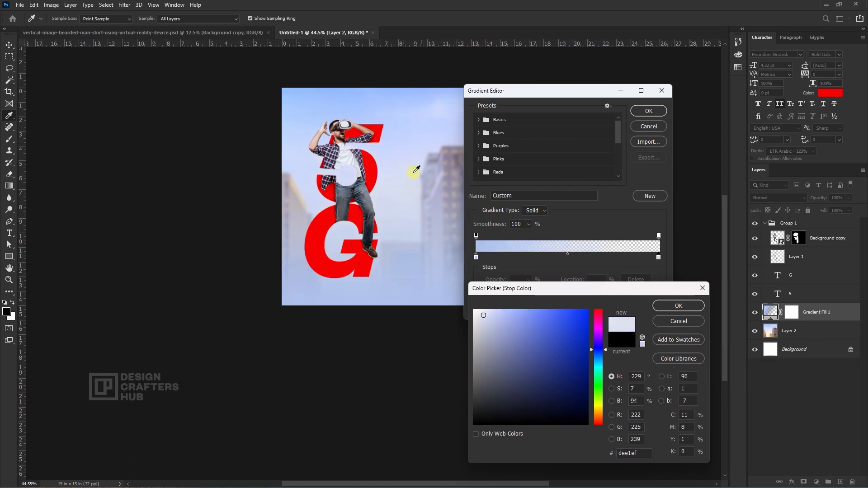
pyautogui.click(340, 190)
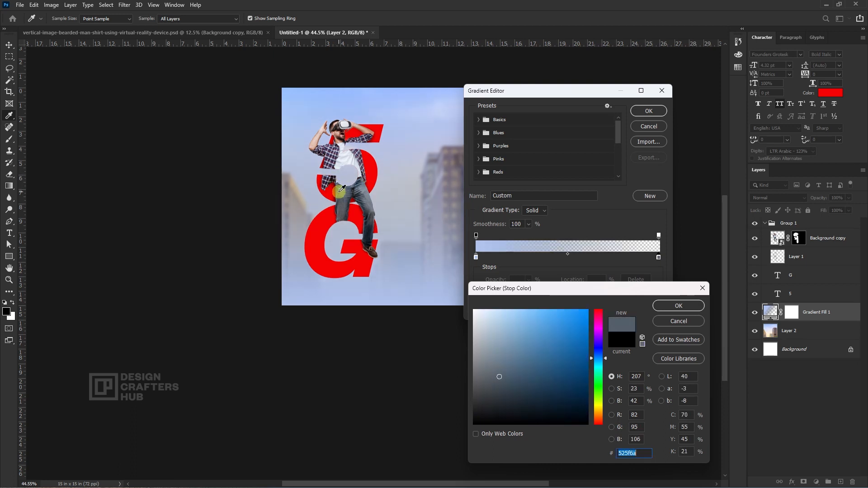
pyautogui.moveTo(411, 103); pyautogui.dragTo(446, 109)
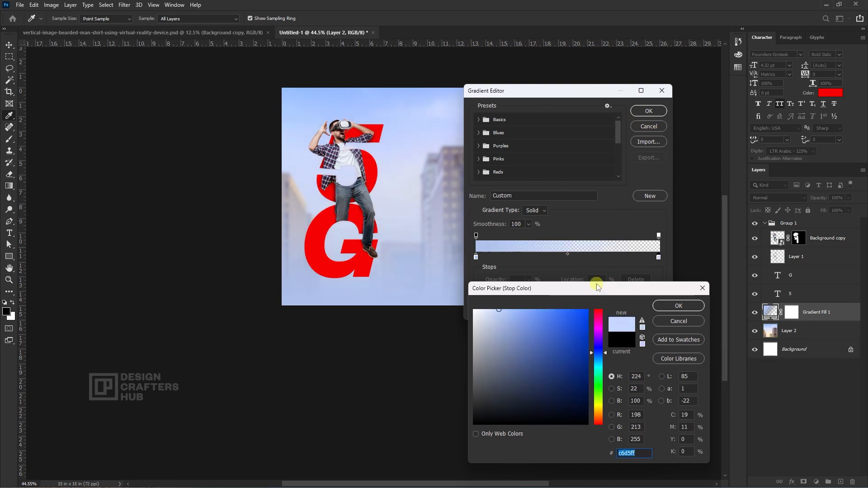
pyautogui.click(678, 310)
pyautogui.click(649, 112)
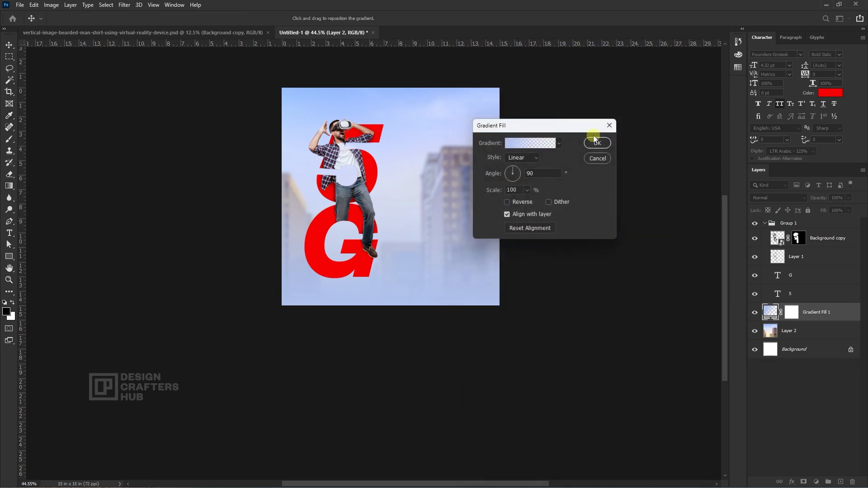
pyautogui.click(597, 144)
# Step: Transform the blurred city photo on Layer 2 so buildings flank both sides of the canvas with open sky between them
pyautogui.click(792, 331)
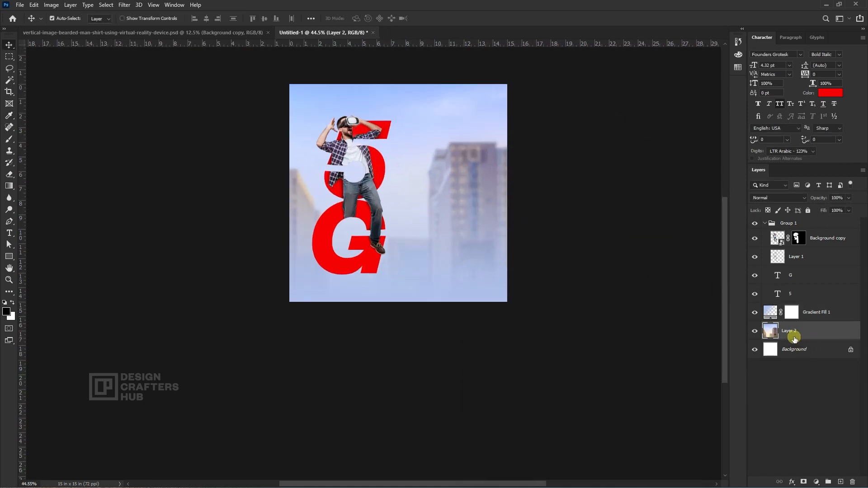
pyautogui.hotkey('ctrl', 't')
pyautogui.moveTo(497, 230); pyautogui.dragTo(413, 265)
pyautogui.press('Return')
pyautogui.press('space')
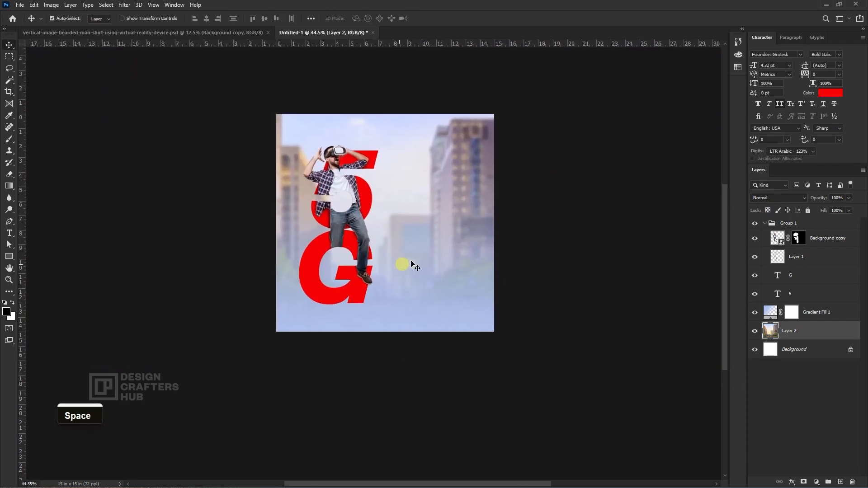
# Step: Convert the city photo on Layer 2 to black and white with the default adjustment settings
pyautogui.click(773, 313)
pyautogui.click(774, 335)
pyautogui.hotkey('alt', 'ctrl', 'shift', 'b')
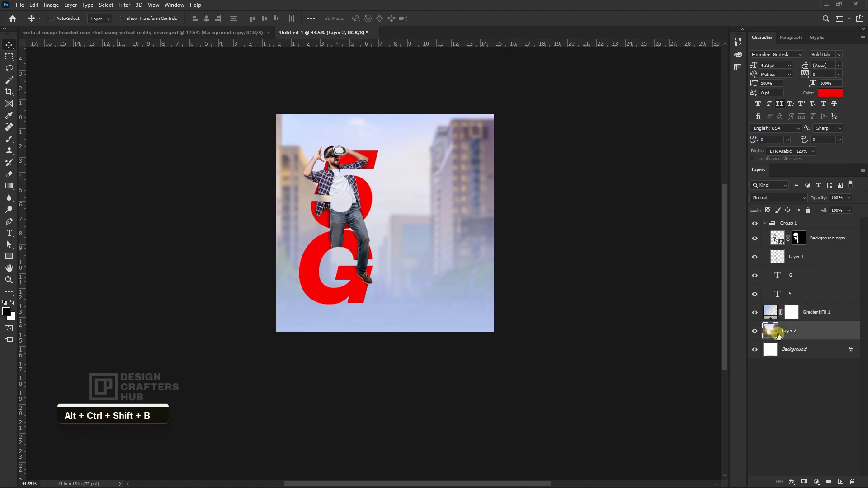
pyautogui.press('Return')
pyautogui.scroll(3, 337, 246)
pyautogui.press('space')
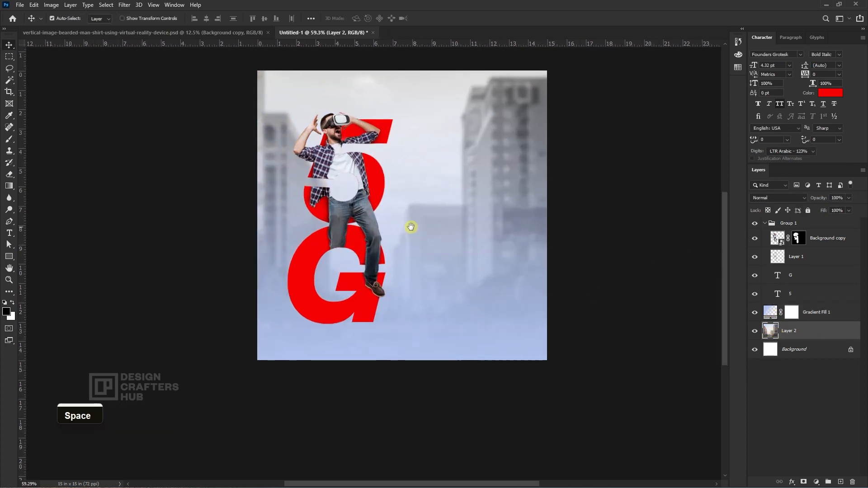
pyautogui.moveTo(411, 226); pyautogui.dragTo(372, 237)
pyautogui.scroll(-1, 404, 226)
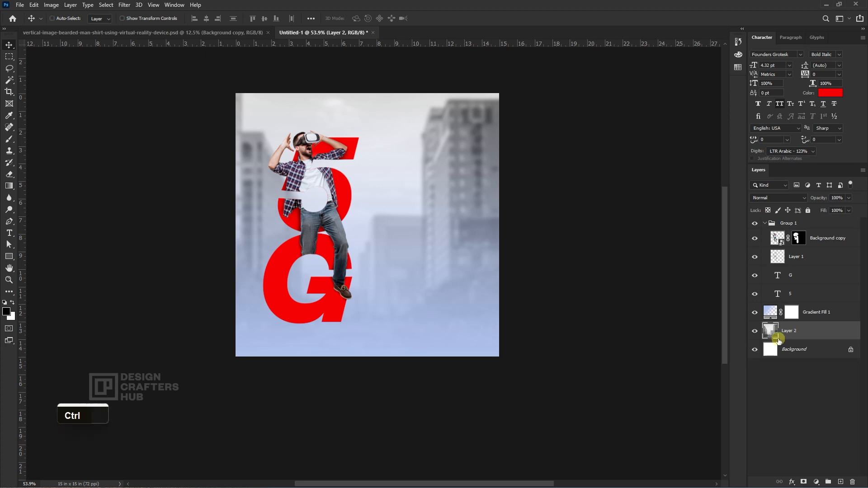
# Step: Darken the city photo on Layer 2 with Levels, setting the midtone input to 0.6
pyautogui.hotkey('ctrl', 'l')
pyautogui.moveTo(606, 216); pyautogui.dragTo(626, 216)
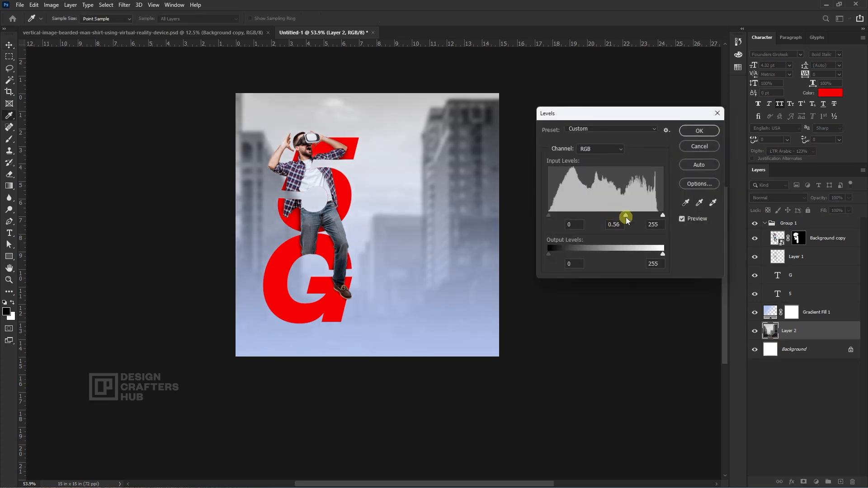
pyautogui.click(708, 130)
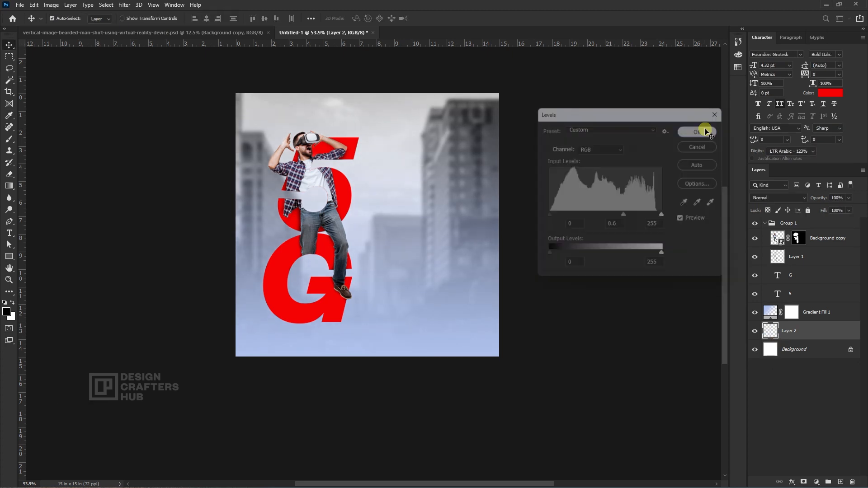
# Step: Create a new empty layer directly above the Gradient Fill 1 layer
pyautogui.click(483, 194)
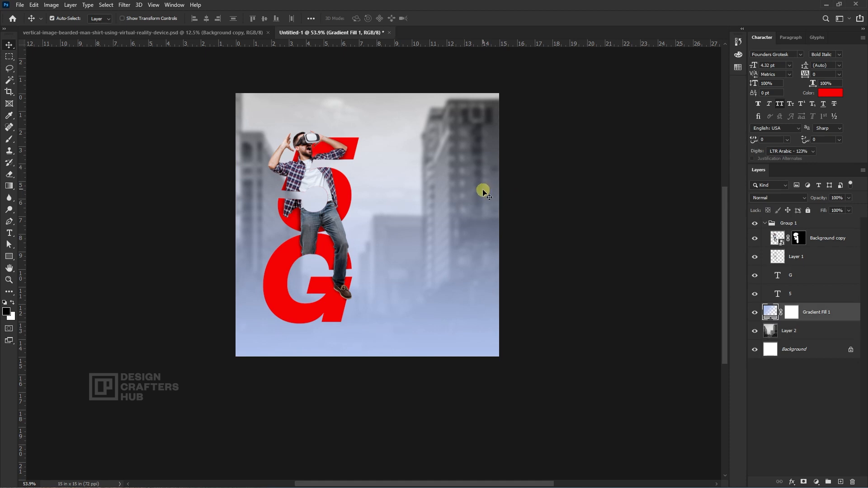
pyautogui.press('space')
pyautogui.moveTo(420, 277); pyautogui.dragTo(429, 257)
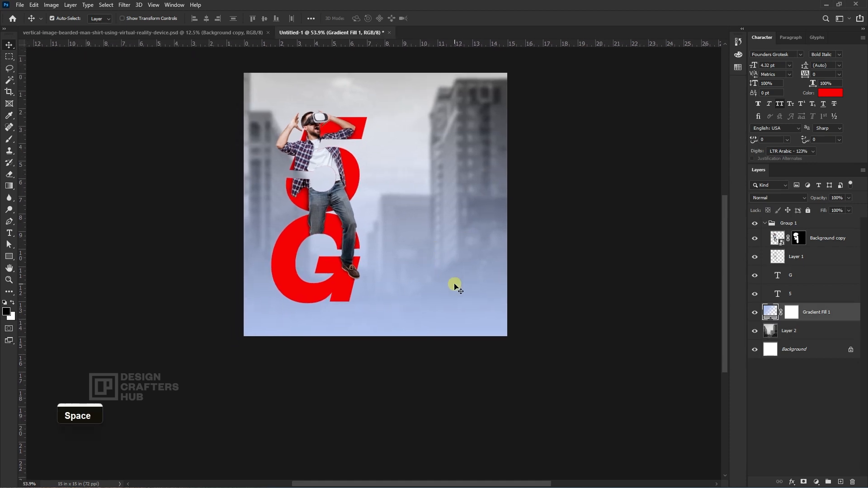
pyautogui.hotkey('ctrl', 'shift', 'n')
pyautogui.press('Return')
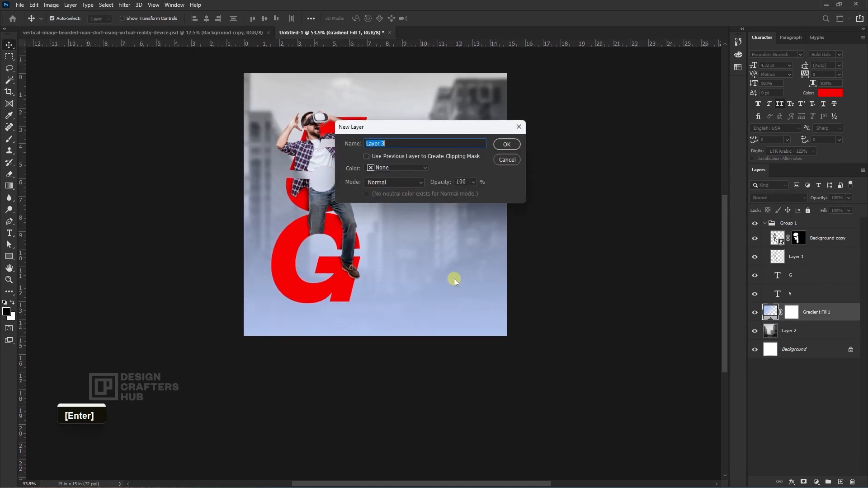
# Step: Dab a soft black spot on Layer 3 beside the man with a 500-pixel brush
pyautogui.press('b')
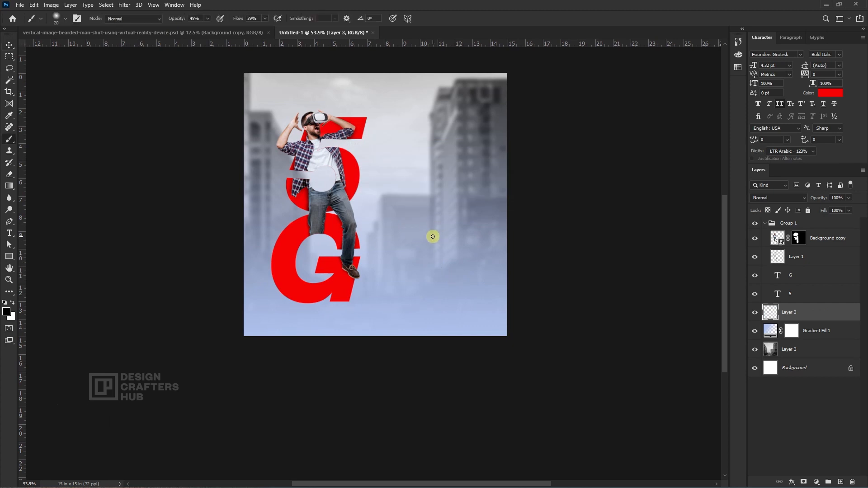
pyautogui.press(']')
pyautogui.press(']')
pyautogui.press(']')
pyautogui.press(']')
pyautogui.press(']')
pyautogui.press(']')
pyautogui.press(']')
pyautogui.press(']')
pyautogui.press(']')
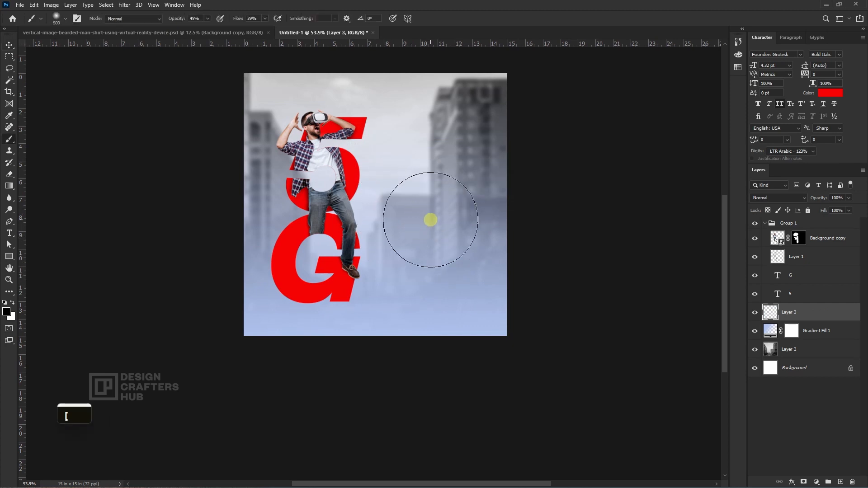
pyautogui.click(403, 209)
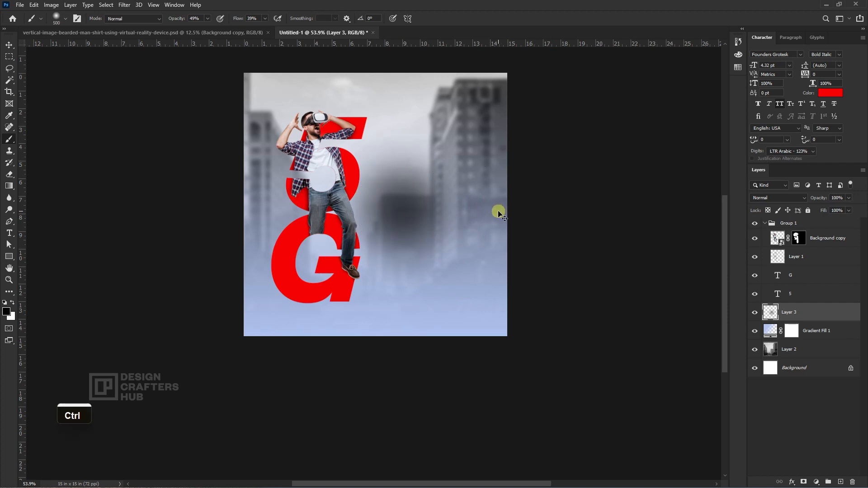
# Step: Flatten the black spot into a thin ellipse and place it beneath the G as a ground shadow
pyautogui.hotkey('ctrl', 't')
pyautogui.moveTo(404, 121); pyautogui.dragTo(366, 316)
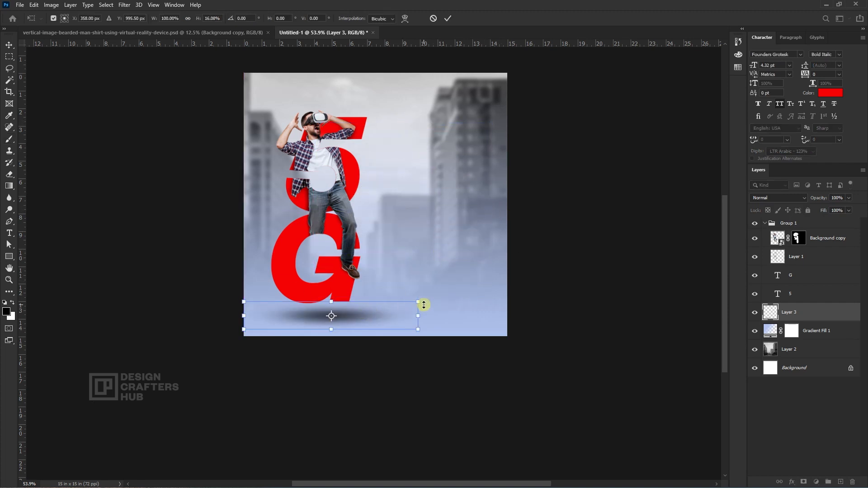
pyautogui.moveTo(420, 304)
pyautogui.mouseDown()
pyautogui.moveTo(353, 316)
pyautogui.moveTo(370, 313)
pyautogui.moveTo(396, 273)
pyautogui.moveTo(412, 302)
pyautogui.mouseUp()
pyautogui.press('Return')
pyautogui.press('b')
# Step: Soften the ground shadow on Layer 3 with a Gaussian Blur
pyautogui.hotkey('alt', 't')
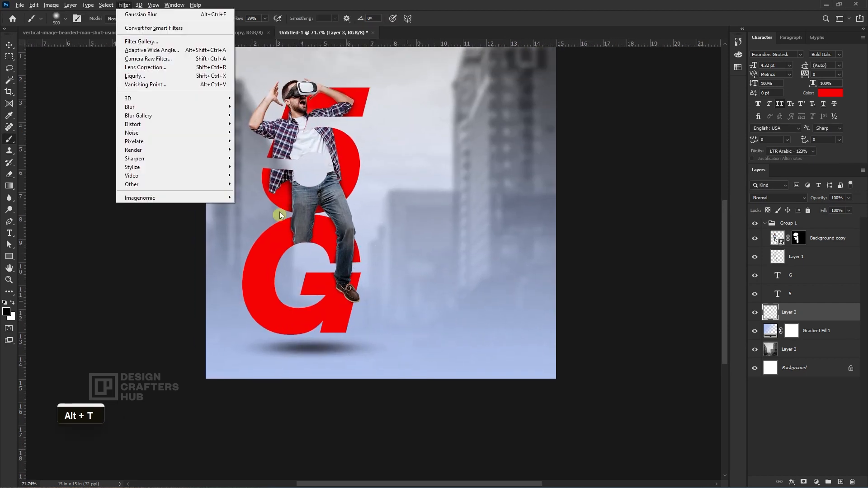
pyautogui.moveTo(180, 107)
pyautogui.click(256, 141)
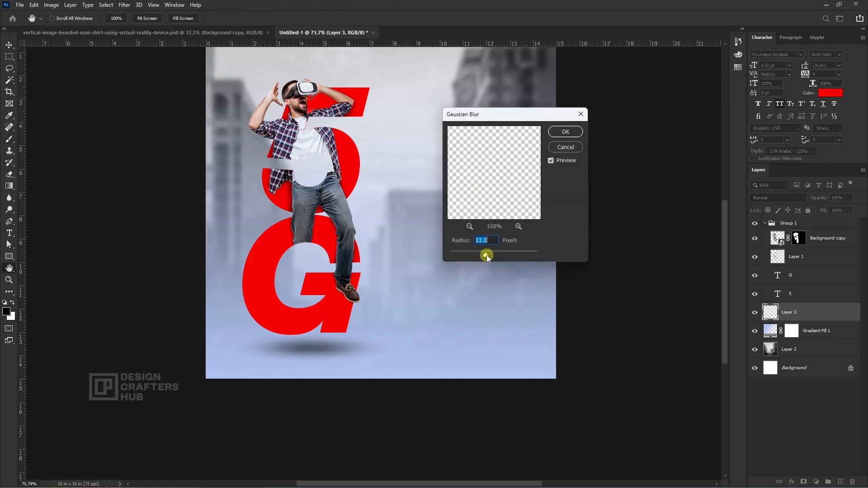
pyautogui.moveTo(487, 256); pyautogui.dragTo(482, 257)
pyautogui.click(566, 132)
pyautogui.scroll(-3, 449, 251)
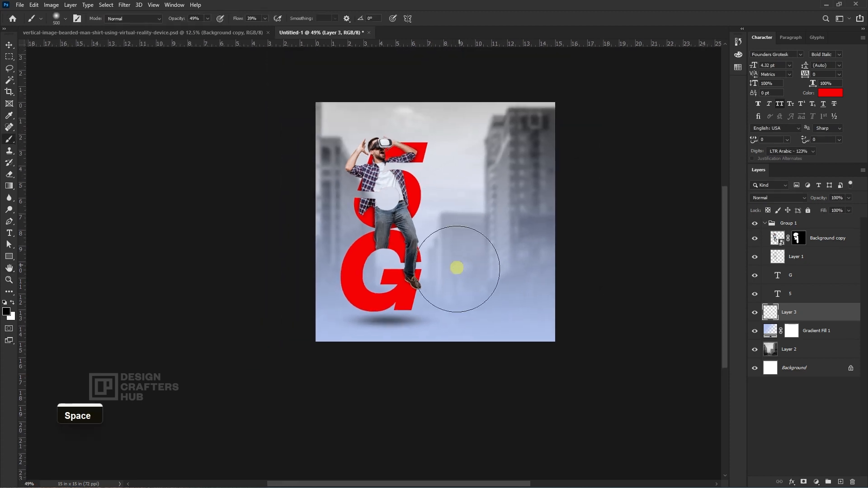
# Step: Nudge the ground shadow under the G and reduce its layer fill to 63%
pyautogui.press('v')
pyautogui.moveTo(411, 329); pyautogui.dragTo(395, 322)
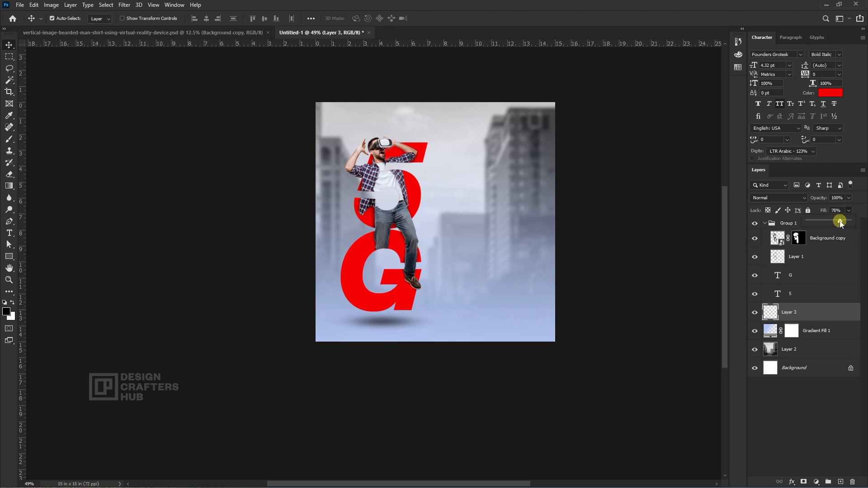
pyautogui.moveTo(840, 223); pyautogui.dragTo(835, 223)
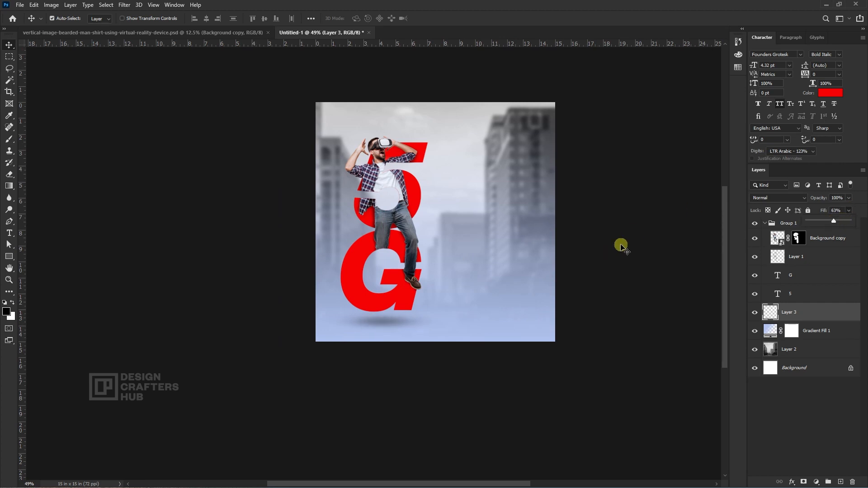
# Step: On a new layer, darken the canvas edges with a soft black 700-pixel brush at 25% opacity and 50% flow
pyautogui.hotkey('ctrl', 'shift', 'n')
pyautogui.press('Return')
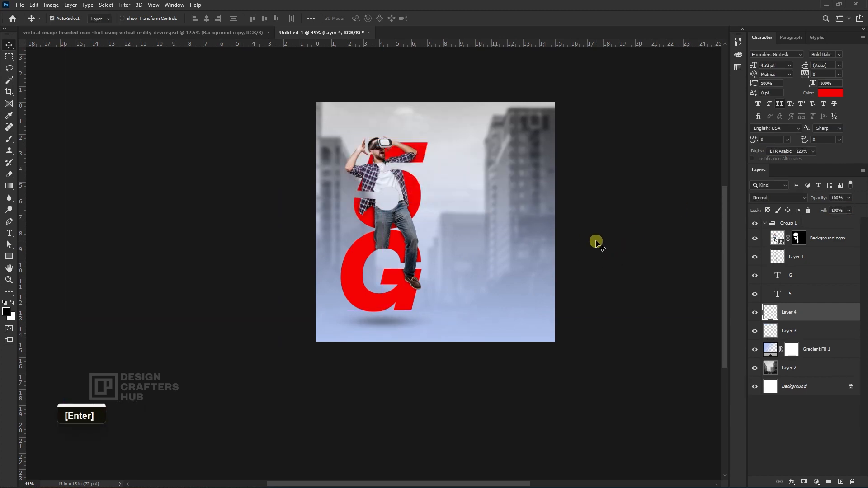
pyautogui.press('b')
pyautogui.press(']')
pyautogui.press(']')
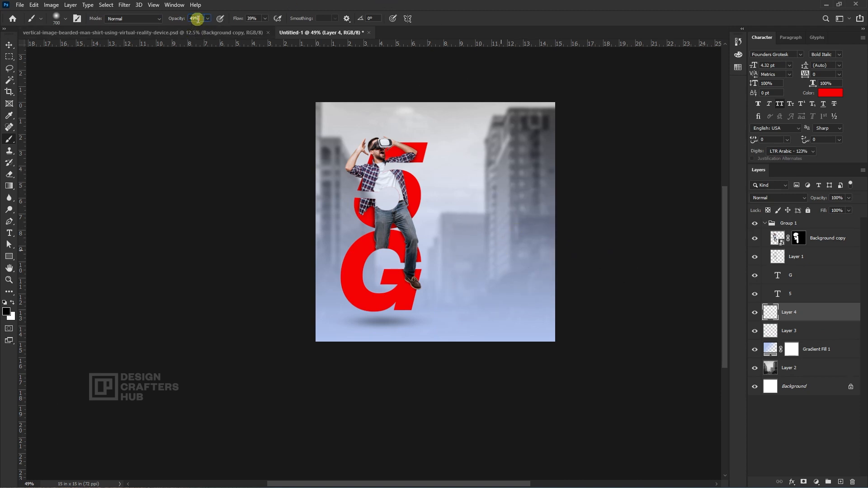
pyautogui.write('25')
pyautogui.press('Tab')
pyautogui.write('50')
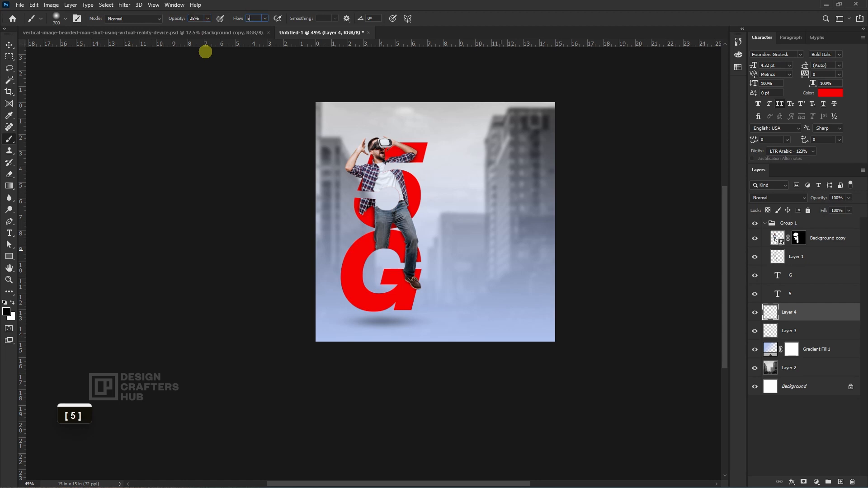
pyautogui.press('Return')
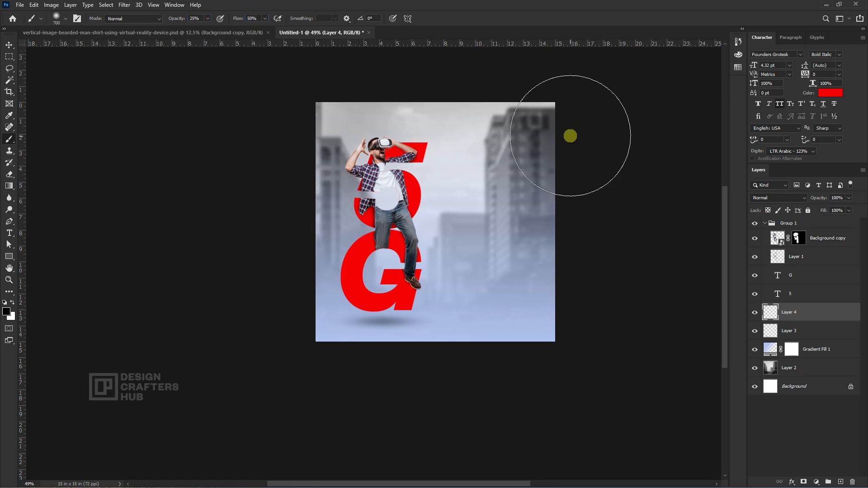
pyautogui.moveTo(537, 355)
pyautogui.mouseDown()
pyautogui.moveTo(313, 393)
pyautogui.moveTo(347, 388)
pyautogui.moveTo(274, 368)
pyautogui.moveTo(330, 178)
pyautogui.moveTo(422, 128)
pyautogui.mouseUp()
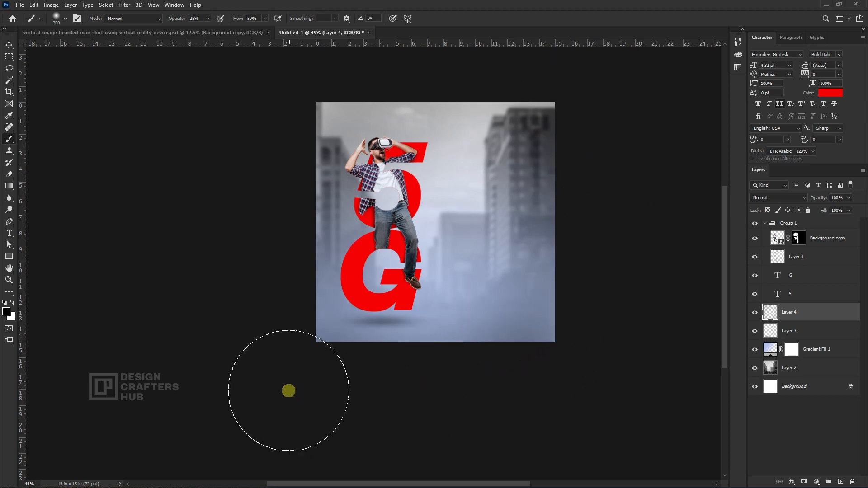
# Step: Sample the blue-grey from the lower background and brush it over the canvas edges on Layer 4
pyautogui.press('alt')
pyautogui.keyDown('alt'); pyautogui.click(504, 322); pyautogui.keyUp('alt')
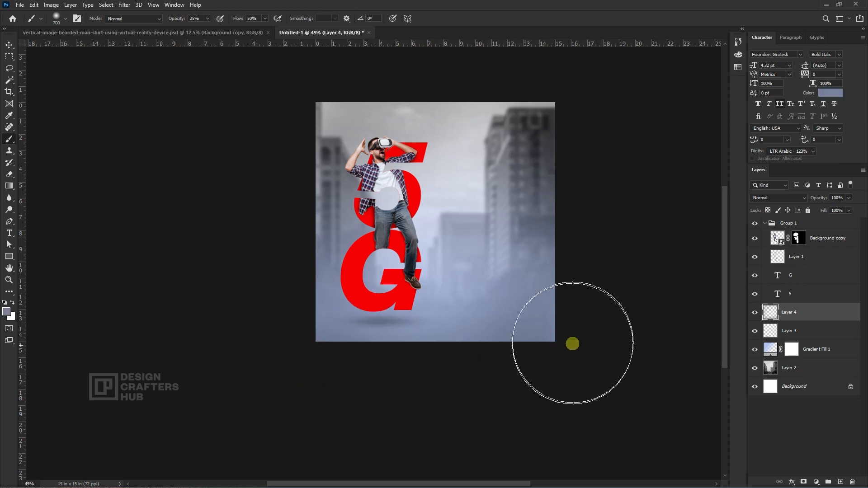
pyautogui.moveTo(510, 272)
pyautogui.mouseDown()
pyautogui.moveTo(316, 235)
pyautogui.moveTo(295, 164)
pyautogui.moveTo(606, 159)
pyautogui.moveTo(576, 175)
pyautogui.mouseUp()
pyautogui.moveTo(530, 265); pyautogui.dragTo(493, 283)
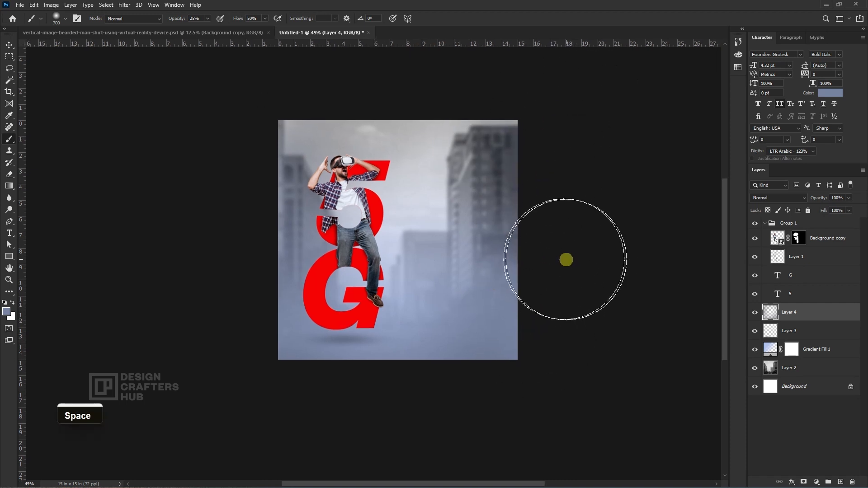
pyautogui.press('v')
pyautogui.moveTo(425, 213)
pyautogui.mouseDown()
pyautogui.moveTo(418, 217)
pyautogui.moveTo(430, 219)
pyautogui.mouseUp()
# Step: Copy "Experience the future of connectivity like never before!" from the text file and paste it as a new text layer beside the 5
pyautogui.hotkey('alt', 'Tab')
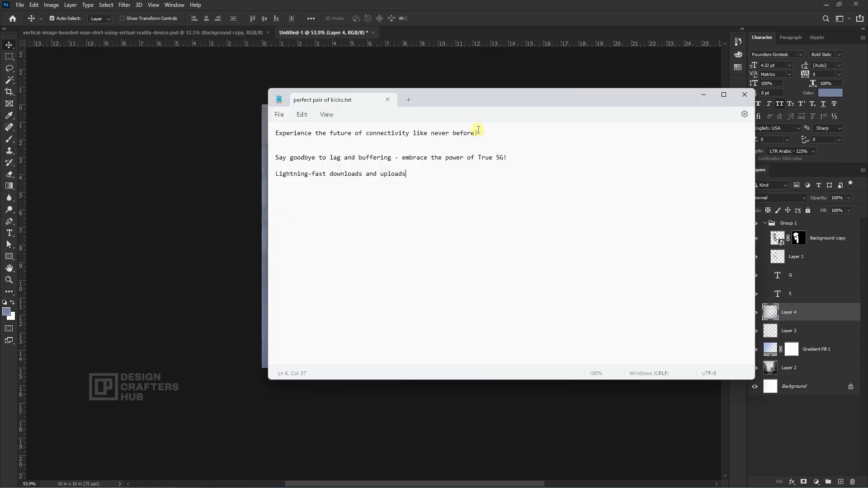
pyautogui.moveTo(479, 132); pyautogui.dragTo(294, 127)
pyautogui.click(188, 122)
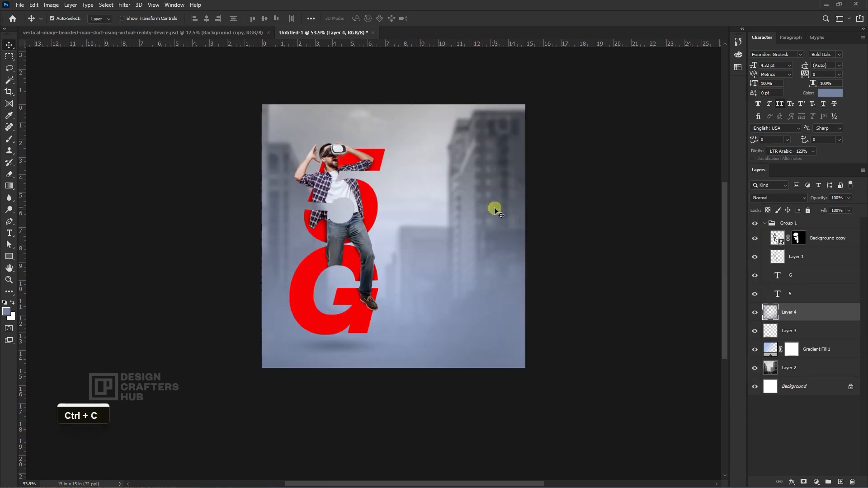
pyautogui.scroll(1, 459, 206)
pyautogui.press('t')
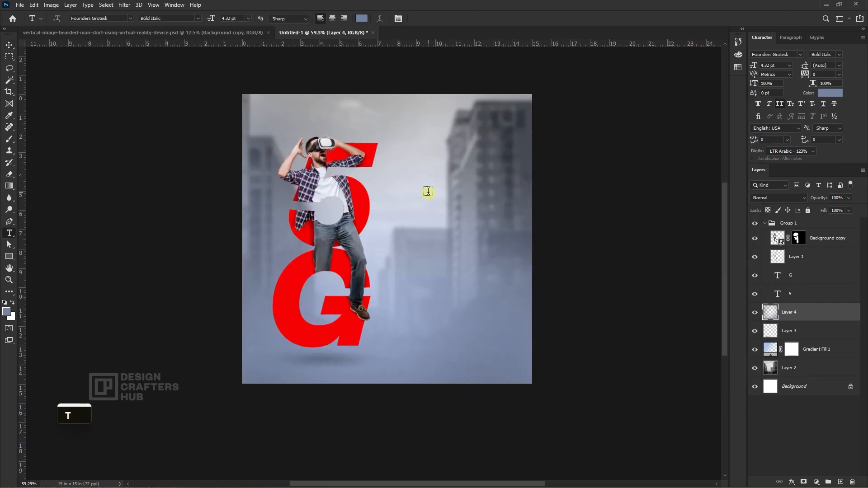
pyautogui.click(398, 186)
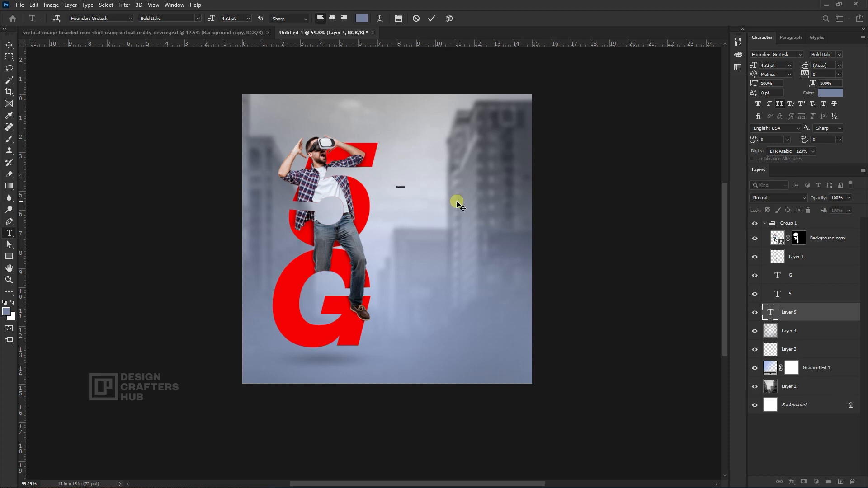
# Step: Colour the whole slogan red (f50303) by sampling the red of the 5
pyautogui.hotkey('ctrl', 'a')
pyautogui.click(361, 18)
pyautogui.click(362, 158)
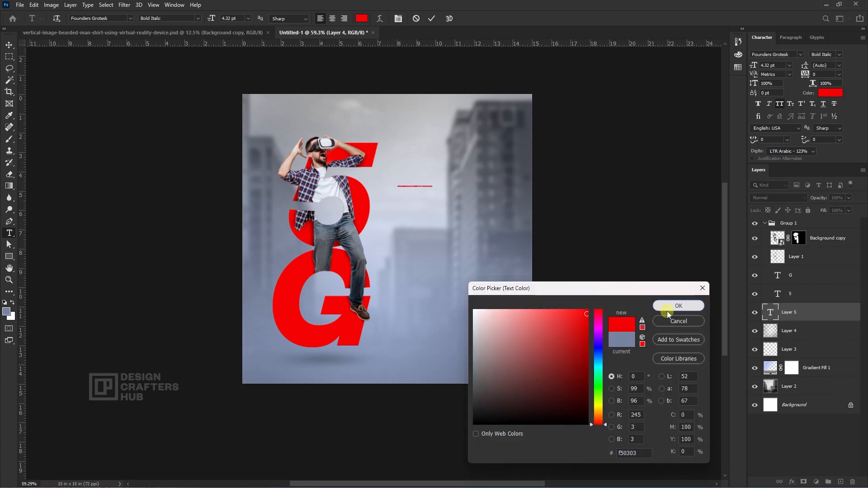
pyautogui.click(669, 306)
# Step: Scale the slogan text up to about 31 pt beside the 5
pyautogui.hotkey('ctrl', 't')
pyautogui.hotkey('ctrl', 'Return')
pyautogui.hotkey('ctrl', 't')
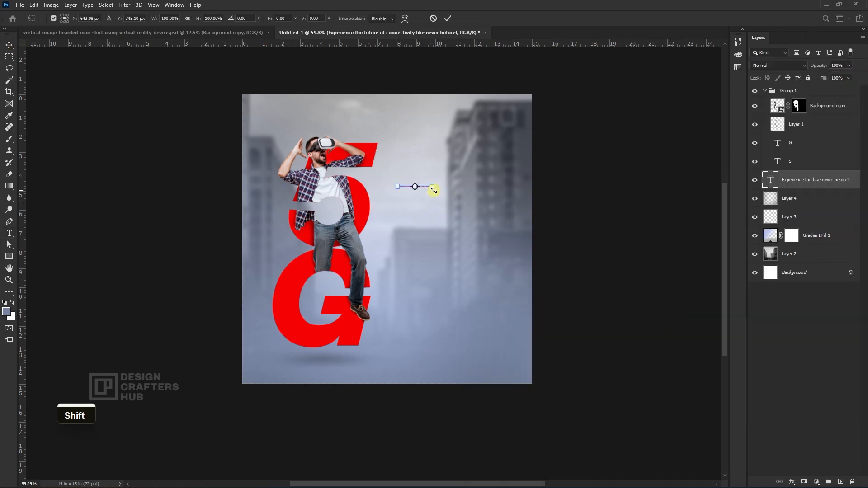
pyautogui.moveTo(435, 187); pyautogui.dragTo(530, 205)
pyautogui.press('Return')
# Step: Break the slogan into four lines: "Experience the", "future of", "connectivity" and "like never before!"
pyautogui.scroll(2, 513, 189)
pyautogui.press('t')
pyautogui.click(451, 190)
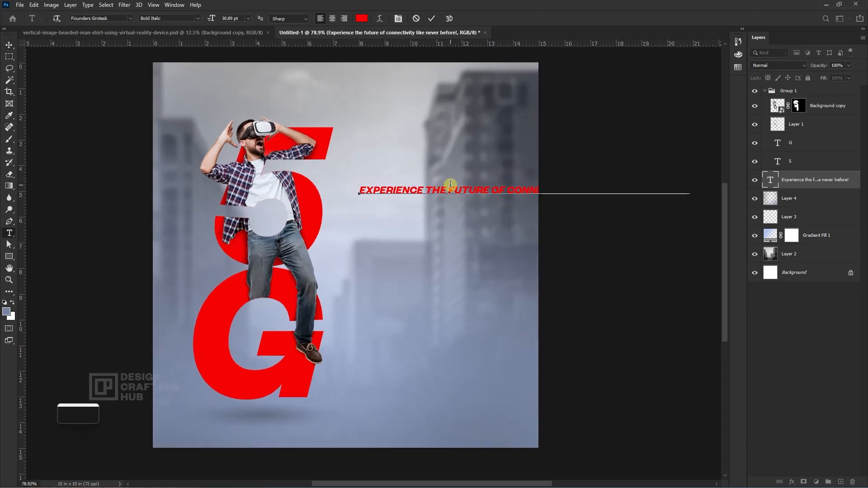
pyautogui.press('Return')
pyautogui.press('BackSpace')
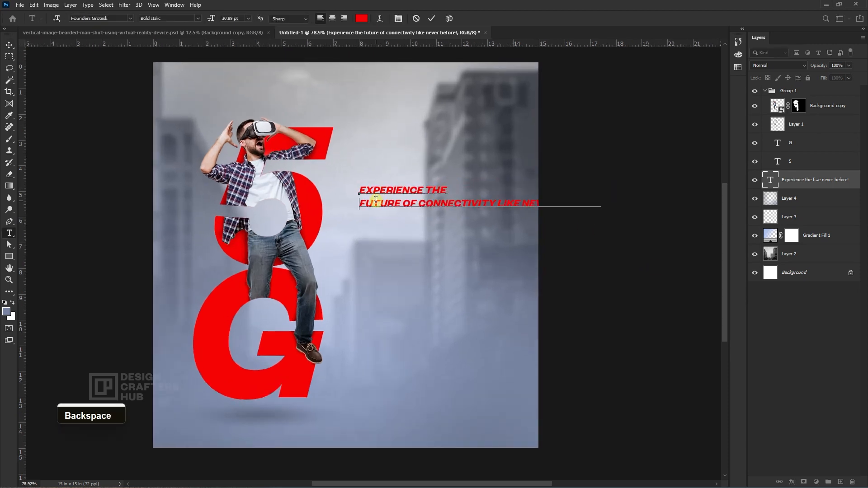
pyautogui.click(419, 203)
pyautogui.press('Return')
pyautogui.click(438, 217)
pyautogui.press('Return')
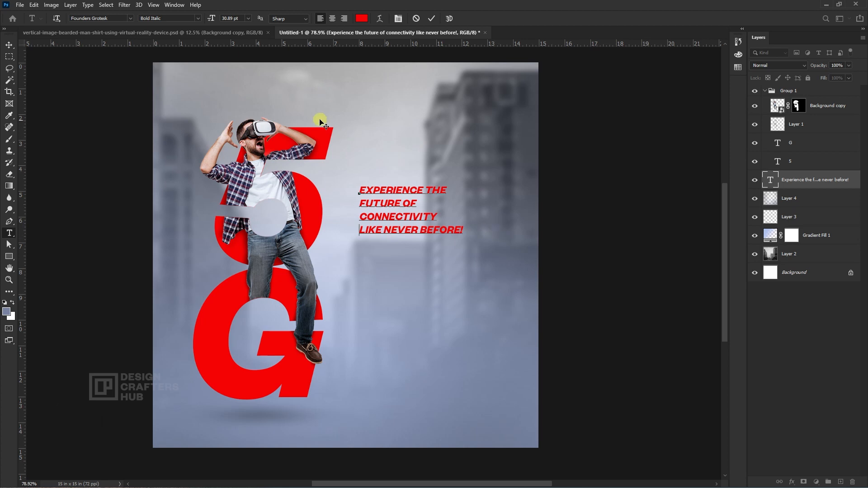
# Step: Change the slogan's font style to Bold and scale it up to about 53 pt beside the man
pyautogui.hotkey('ctrl', 'a')
pyautogui.click(198, 18)
pyautogui.click(156, 117)
pyautogui.hotkey('ctrl', 'Return')
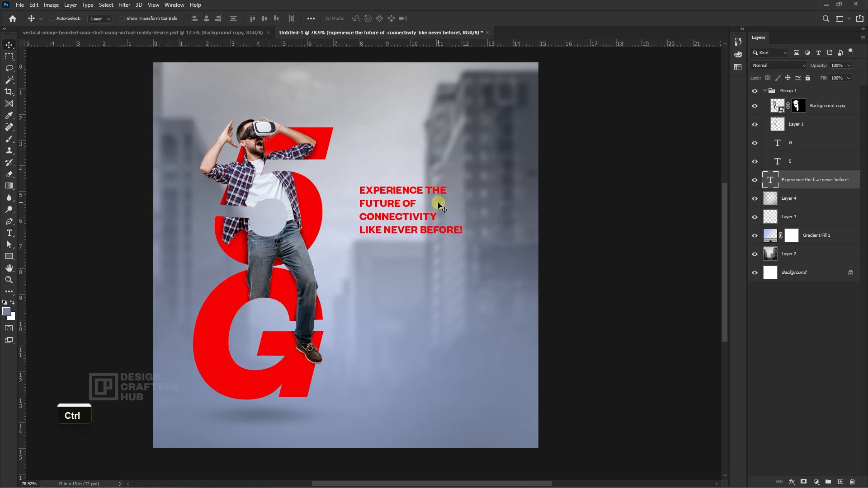
pyautogui.hotkey('ctrl', 't')
pyautogui.moveTo(463, 185); pyautogui.dragTo(519, 190)
pyautogui.click(448, 18)
# Step: Recolour the slogan dark navy (162244), starting from a colour sampled on the man's shirt
pyautogui.press('t')
pyautogui.click(357, 18)
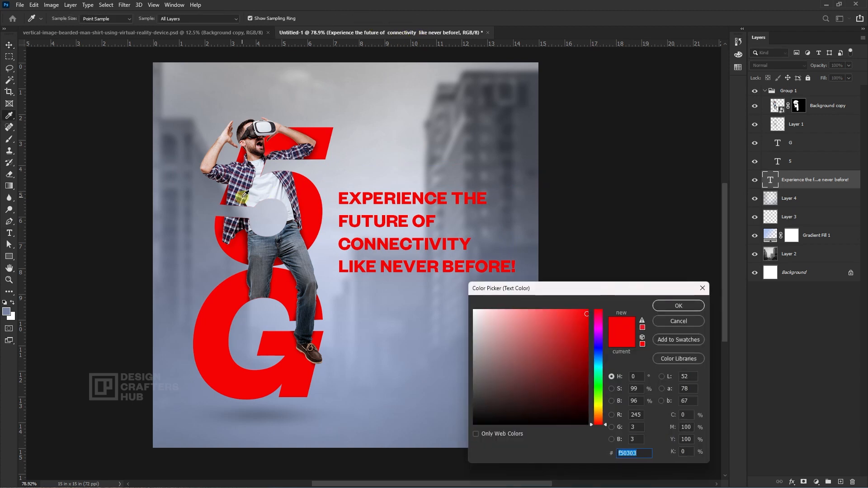
pyautogui.click(241, 197)
pyautogui.moveTo(547, 393); pyautogui.dragTo(551, 394)
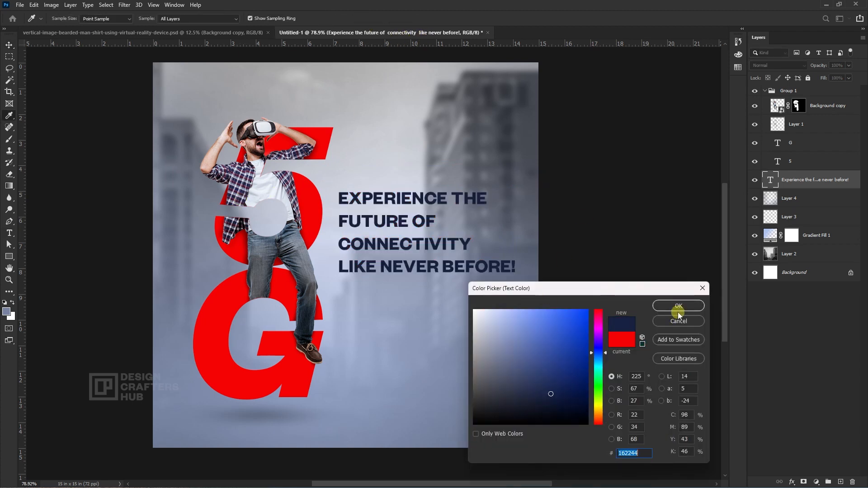
pyautogui.click(655, 307)
# Step: Tighten the slogan's line spacing to 51.46 pt
pyautogui.hotkey('ctrl', 'a')
pyautogui.hotkey('alt', 'Up')
pyautogui.hotkey('alt', 'Up')
pyautogui.hotkey('alt', 'Up')
pyautogui.hotkey('alt', 'Up')
pyautogui.hotkey('alt', 'Up')
pyautogui.hotkey('alt', 'Up')
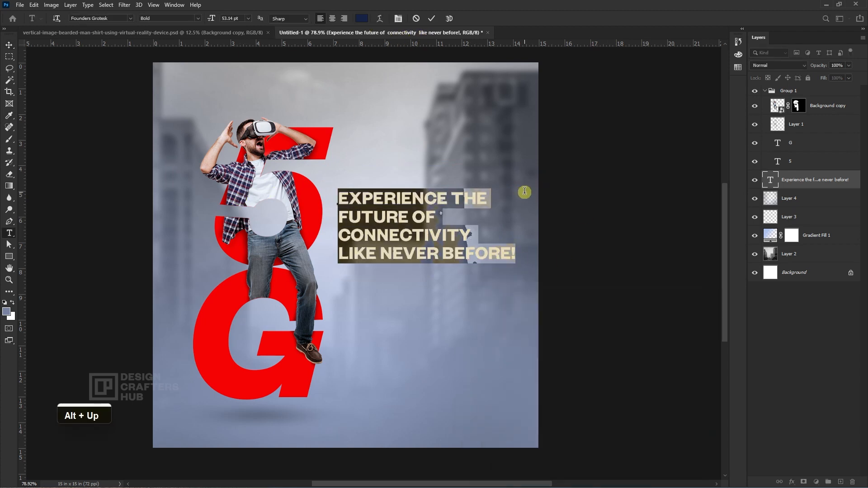
pyautogui.hotkey('ctrl', 'Return')
# Step: Recolour the slogan dark red (a70e0e), starting from the red sampled from the 5
pyautogui.click(362, 18)
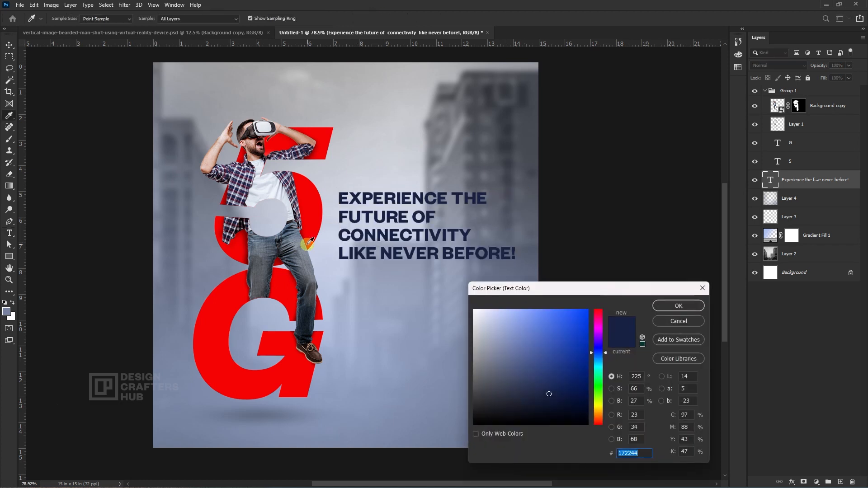
pyautogui.click(307, 244)
pyautogui.moveTo(586, 332); pyautogui.dragTo(579, 350)
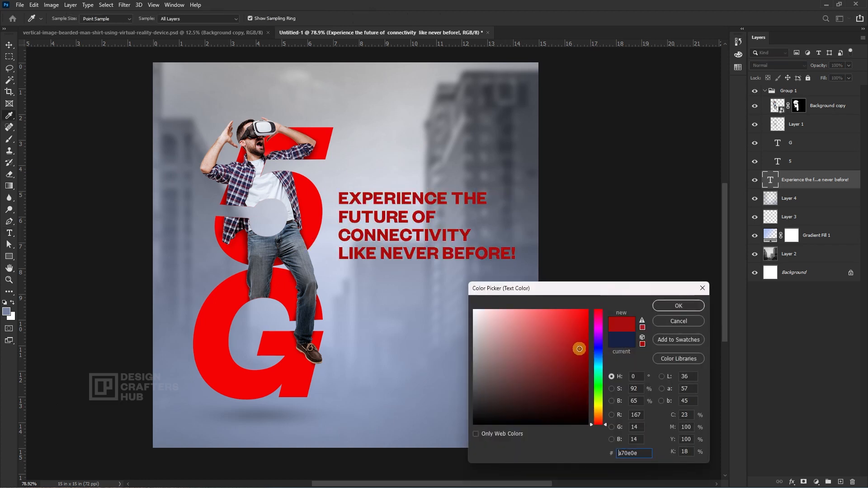
pyautogui.click(674, 305)
pyautogui.scroll(-1, 498, 276)
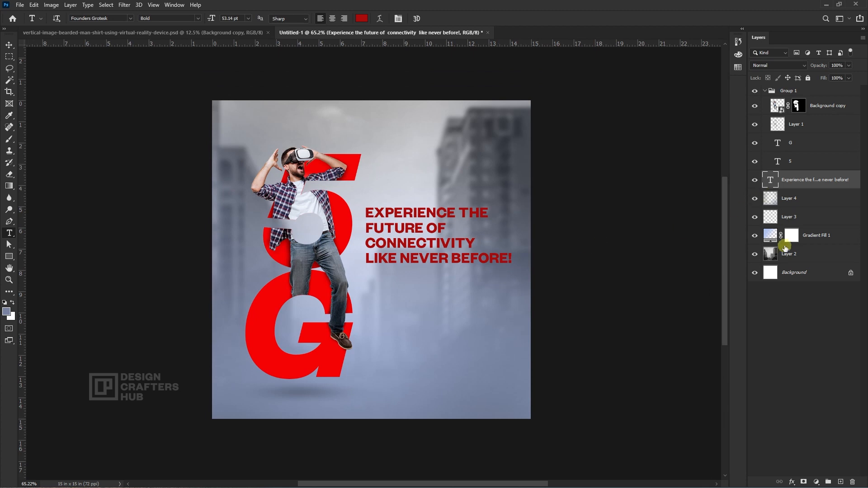
# Step: On a new layer above Layer 4, brush a pale tone sampled from the VR headset softly over the background behind the slogan
pyautogui.click(777, 224)
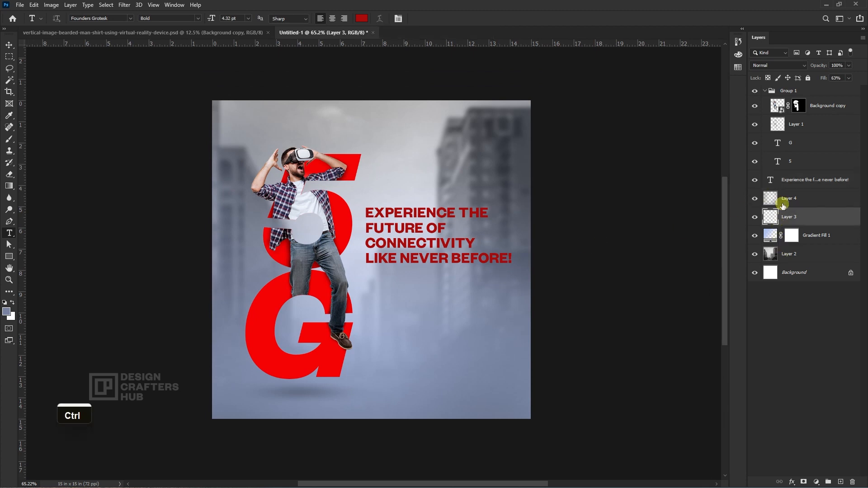
pyautogui.click(783, 206)
pyautogui.hotkey('ctrl', 'shift', 'n')
pyautogui.press('Return')
pyautogui.press('b')
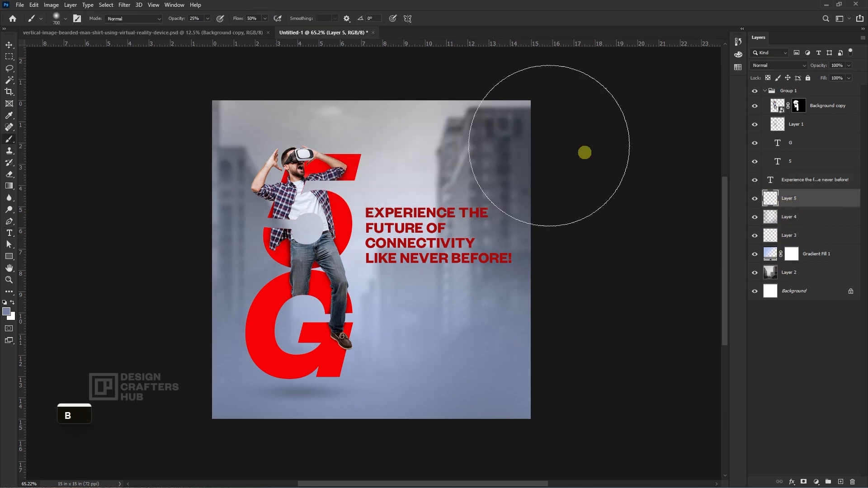
pyautogui.keyDown('alt'); pyautogui.click(305, 156); pyautogui.keyUp('alt')
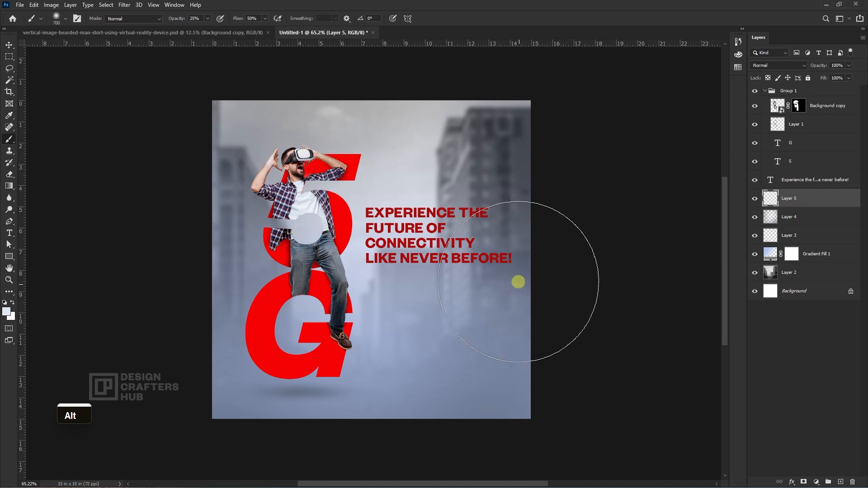
pyautogui.moveTo(518, 282)
pyautogui.mouseDown()
pyautogui.moveTo(471, 257)
pyautogui.moveTo(428, 305)
pyautogui.moveTo(417, 234)
pyautogui.moveTo(497, 228)
pyautogui.moveTo(388, 271)
pyautogui.moveTo(475, 226)
pyautogui.moveTo(508, 321)
pyautogui.moveTo(513, 256)
pyautogui.mouseUp()
pyautogui.press('v')
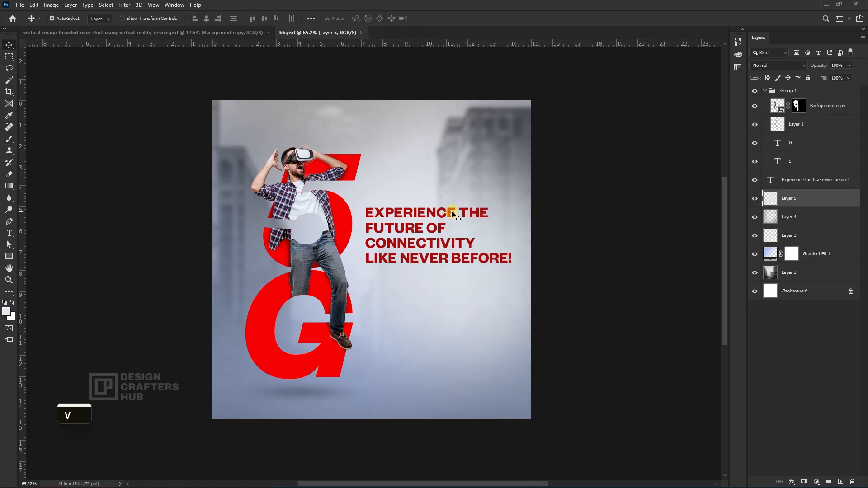
# Step: Nudge the slogan slightly, then shift the pale glow on Layer 5 and stretch it to about 103% width
pyautogui.moveTo(452, 210); pyautogui.dragTo(447, 216)
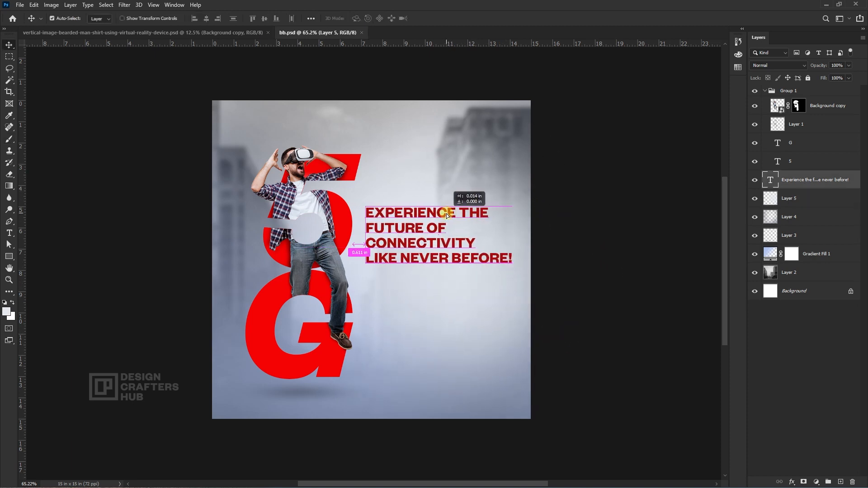
pyautogui.click(443, 287)
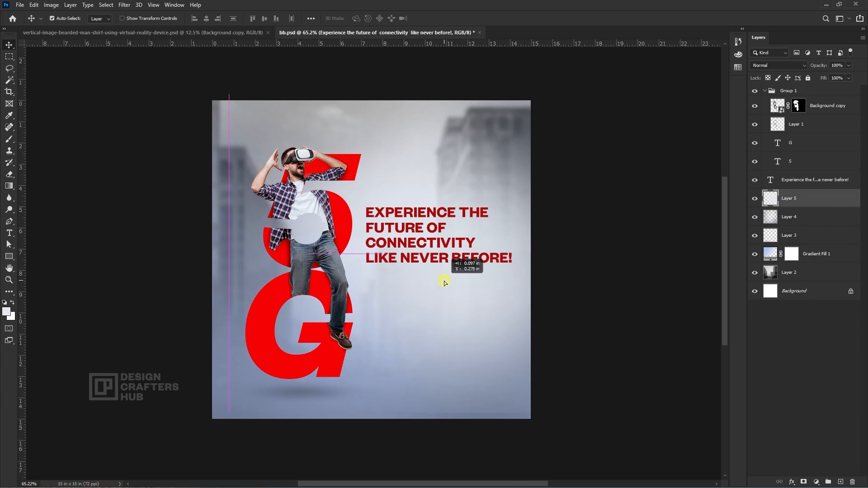
pyautogui.hotkey('ctrl', 't')
pyautogui.moveTo(533, 256); pyautogui.dragTo(543, 257)
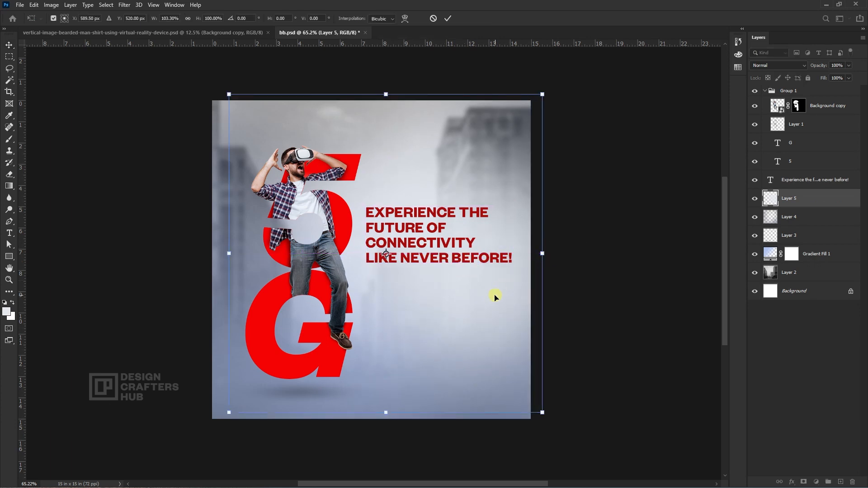
pyautogui.moveTo(496, 295); pyautogui.dragTo(481, 298)
pyautogui.press('Return')
# Step: Fine-tune the slogan's position beside the man and save the document
pyautogui.scroll(-2, 590, 297)
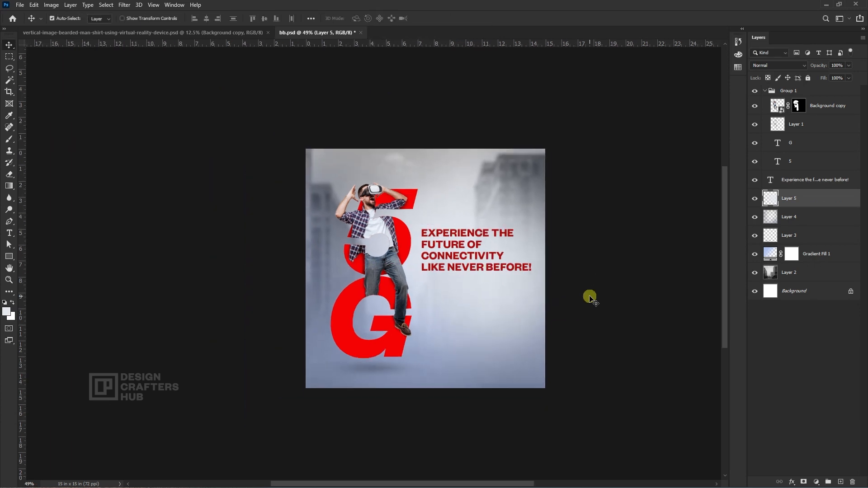
pyautogui.moveTo(461, 225); pyautogui.dragTo(459, 230)
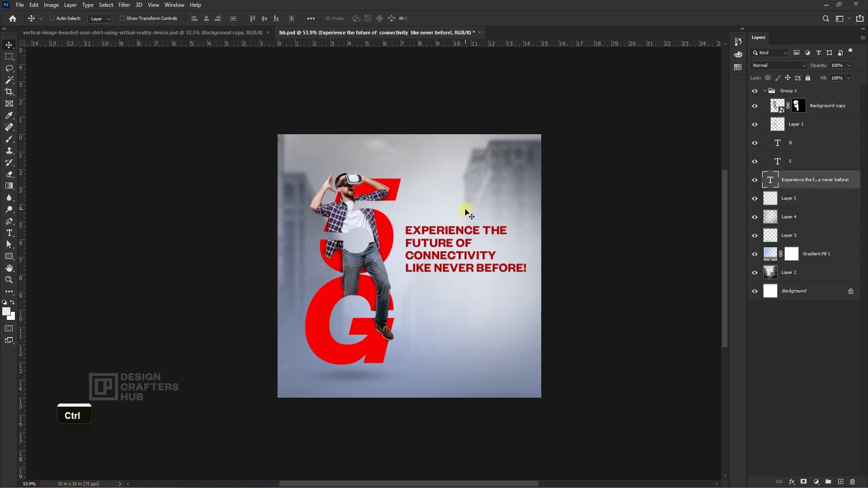
pyautogui.hotkey('ctrl', 's')
# Step: Copy "Say goodbye to lag and buffering - embrace the power of True 5G!" from the text file into a text box below the slogan
pyautogui.hotkey('alt', 'Tab')
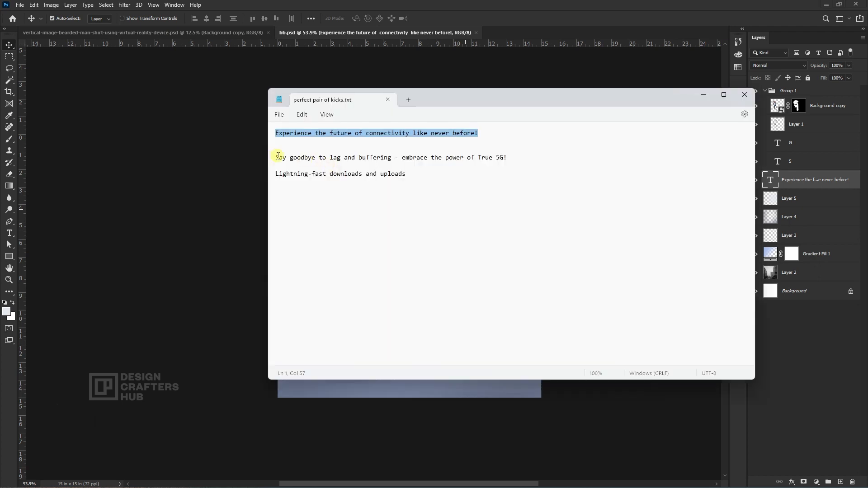
pyautogui.moveTo(277, 155); pyautogui.dragTo(291, 157)
pyautogui.moveTo(396, 159); pyautogui.dragTo(479, 167)
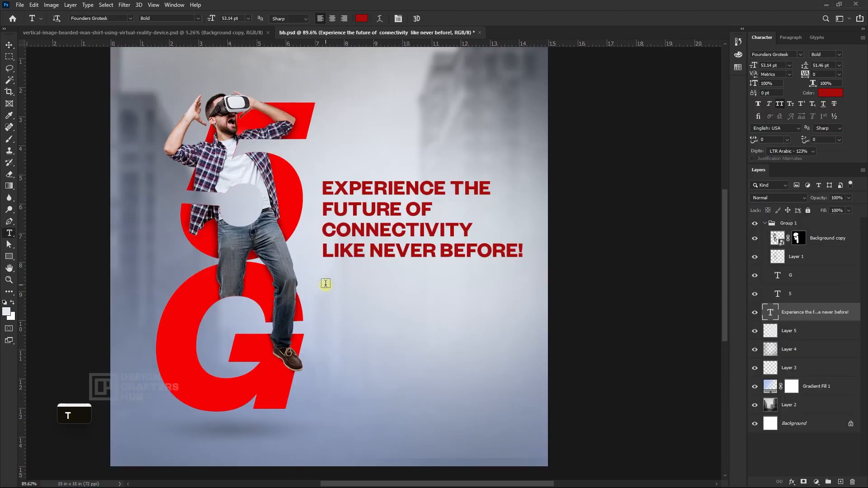
pyautogui.moveTo(322, 281); pyautogui.dragTo(523, 372)
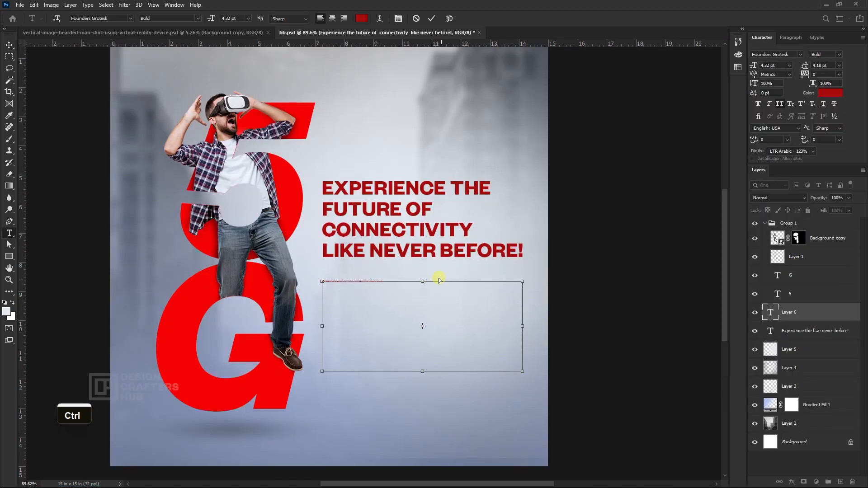
# Step: Turn off All Caps for the new tagline and set it in Regular style at 42 pt
pyautogui.hotkey('ctrl', 't')
pyautogui.hotkey('ctrl', 't')
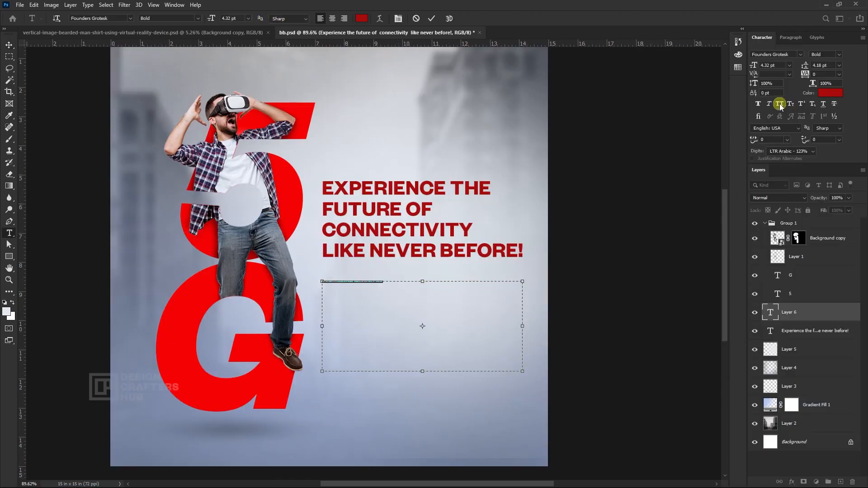
pyautogui.moveTo(213, 19); pyautogui.dragTo(230, 19)
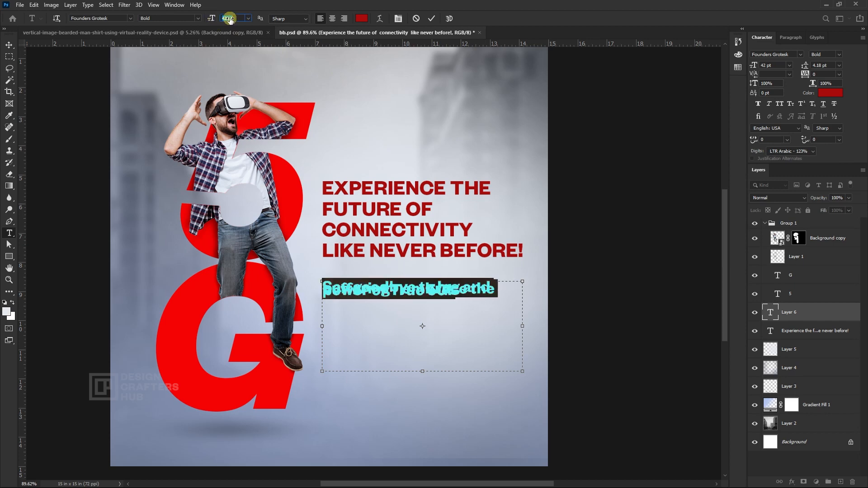
pyautogui.click(195, 19)
pyautogui.click(156, 52)
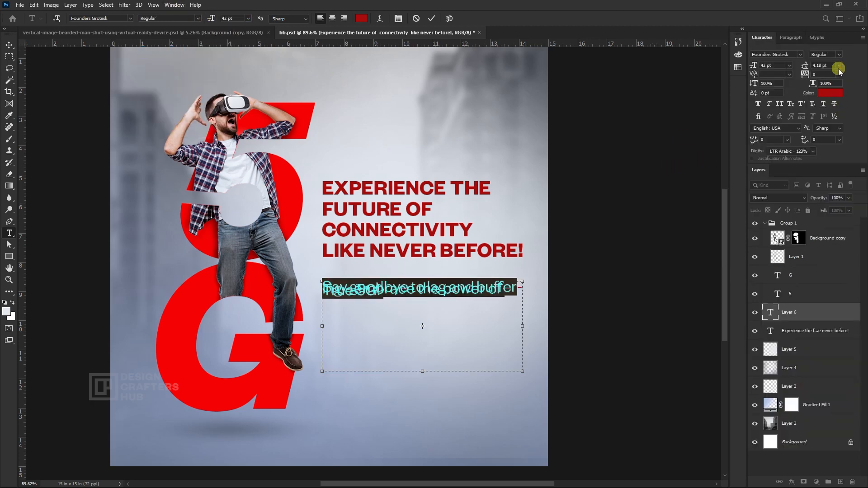
# Step: Set the tagline's leading to Auto and reduce its font size to 33 pt
pyautogui.click(839, 68)
pyautogui.click(822, 78)
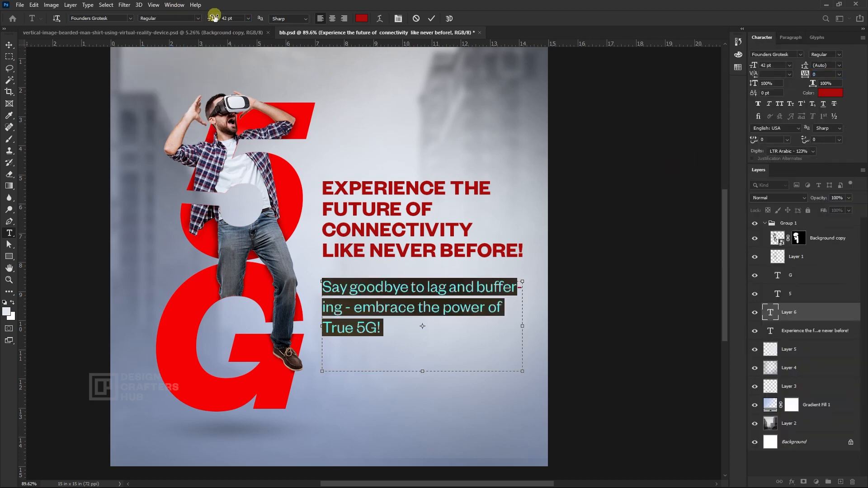
pyautogui.moveTo(214, 17); pyautogui.dragTo(211, 17)
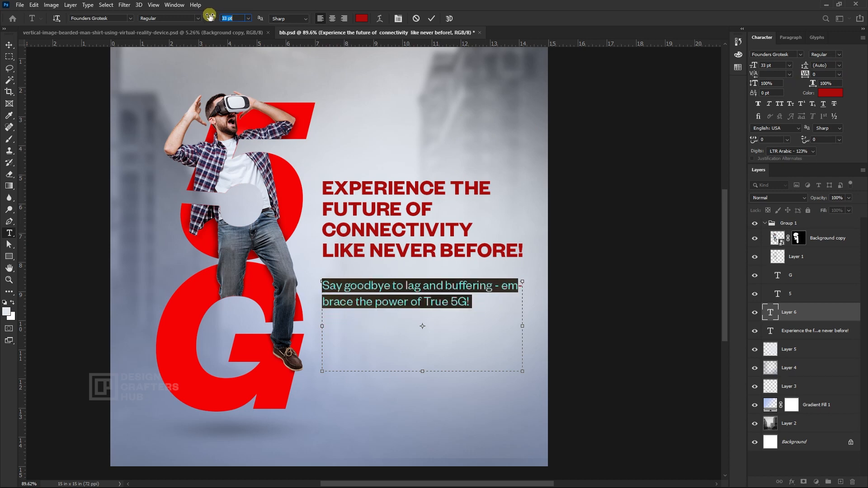
pyautogui.click(310, 110)
# Step: Widen the tagline's text box slightly and break the line before "- embrace the power of True 5G!"
pyautogui.moveTo(524, 326); pyautogui.dragTo(536, 330)
pyautogui.click(505, 287)
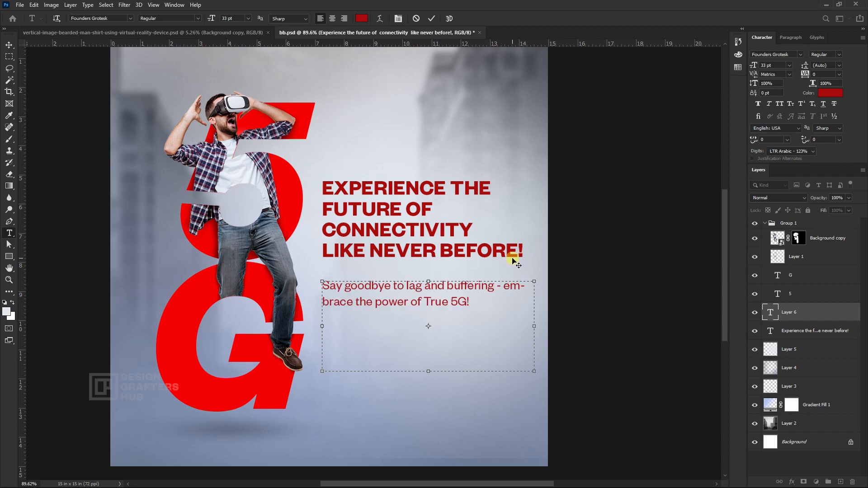
pyautogui.press('Return')
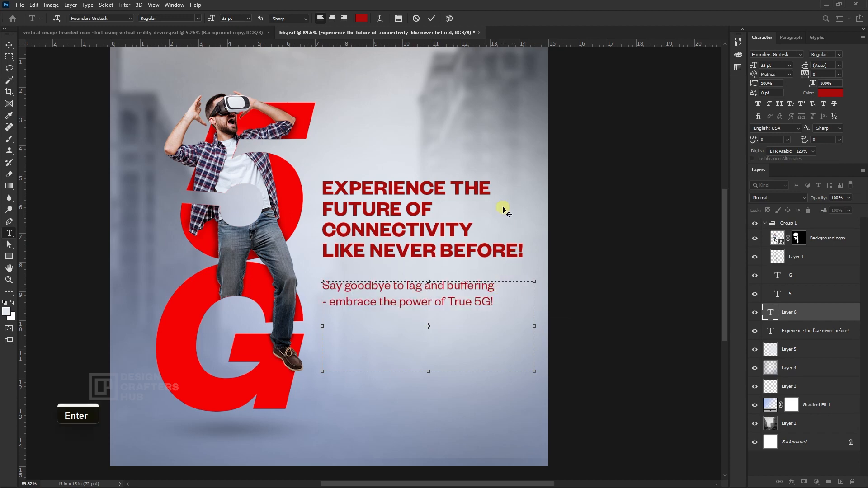
# Step: Remove the dash before "embrace" in the tagline and shorten its text box to about 1.29 in high
pyautogui.click(332, 303)
pyautogui.press('BackSpace')
pyautogui.press('BackSpace')
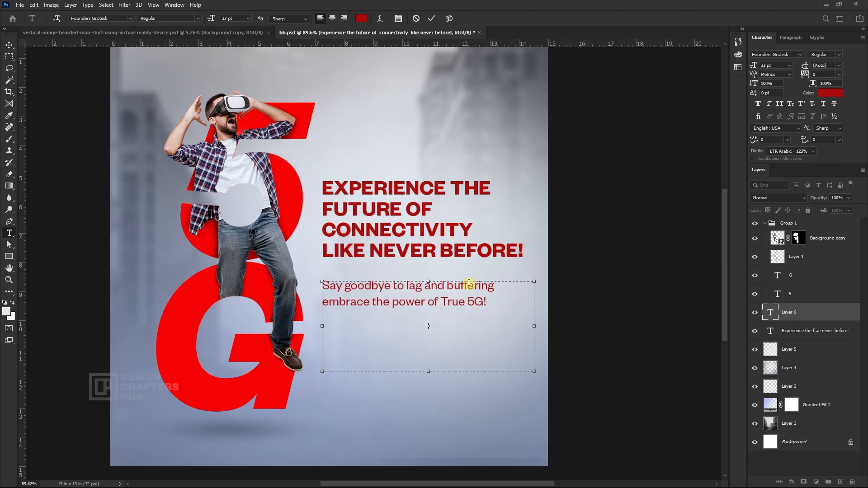
pyautogui.moveTo(428, 373); pyautogui.dragTo(431, 322)
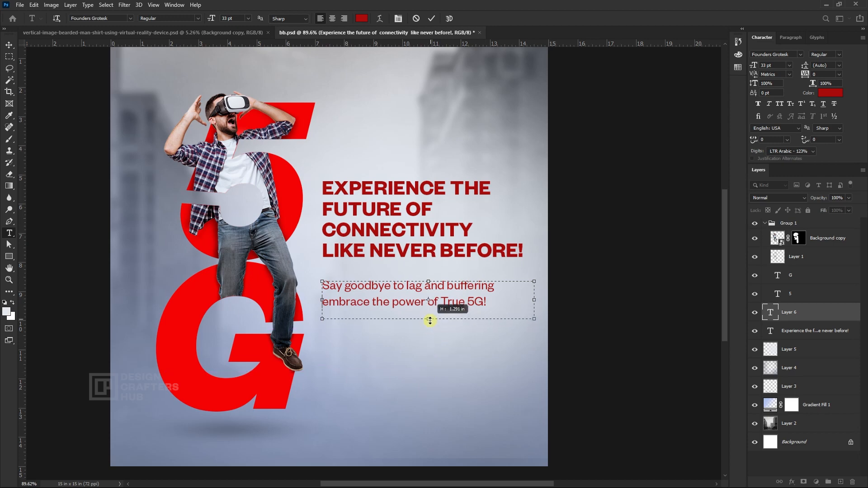
pyautogui.hotkey('ctrl', 'Return')
# Step: Move the tagline slightly up toward the slogan and change its text color to near-black
pyautogui.press('v')
pyautogui.moveTo(414, 284); pyautogui.dragTo(413, 278)
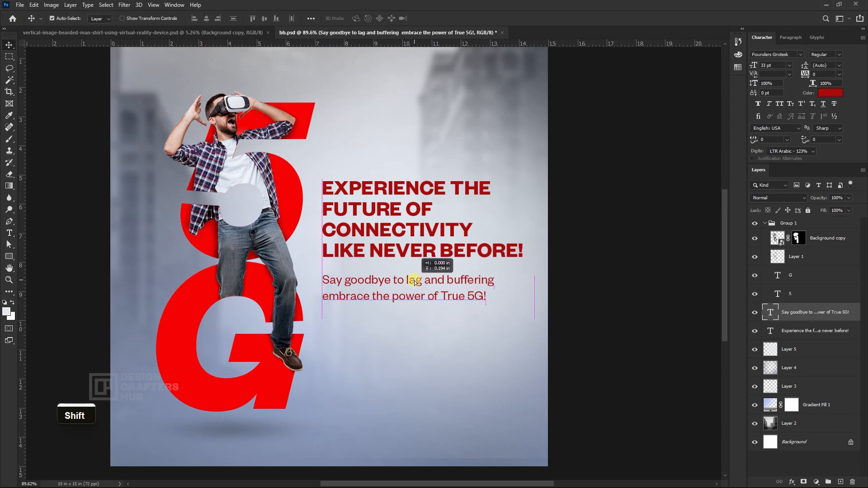
pyautogui.press('t')
pyautogui.click(362, 20)
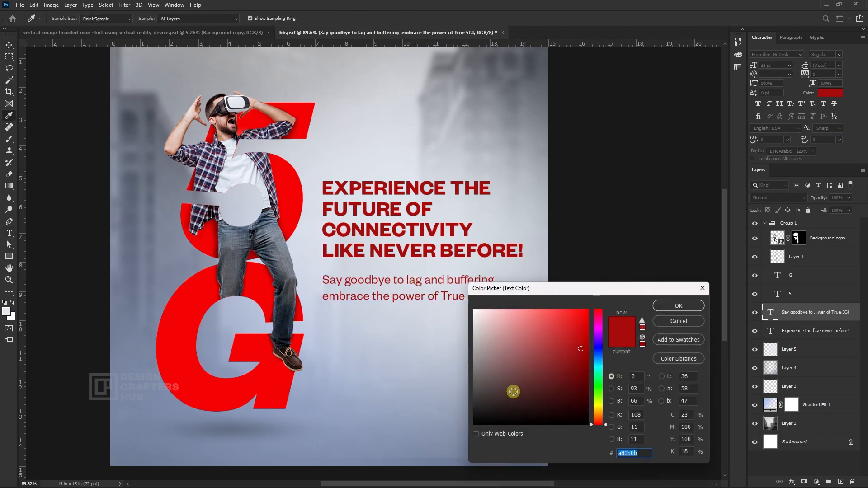
pyautogui.moveTo(514, 394); pyautogui.dragTo(474, 415)
pyautogui.click(663, 307)
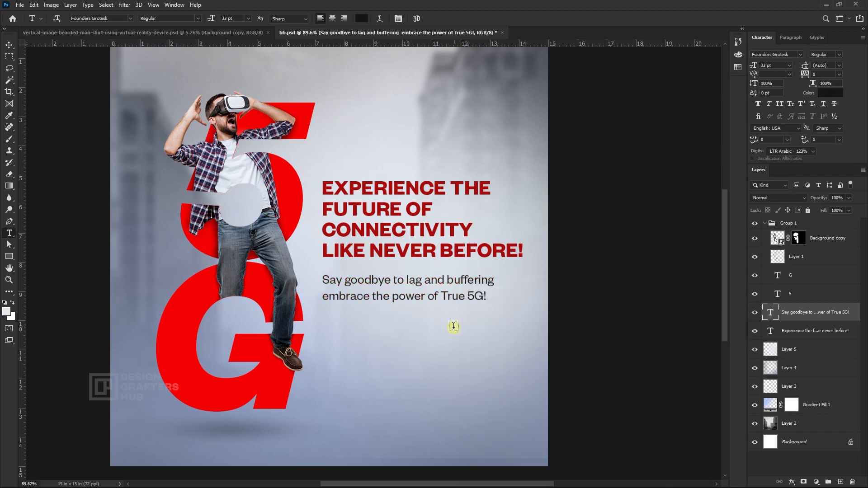
# Step: Set the words "True 5G!" in the tagline to Semibold style
pyautogui.moveTo(444, 296); pyautogui.dragTo(485, 297)
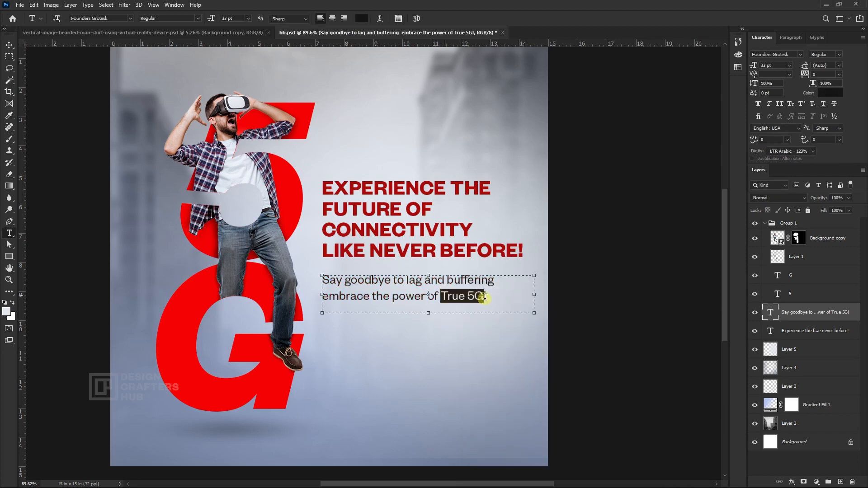
pyautogui.click(199, 19)
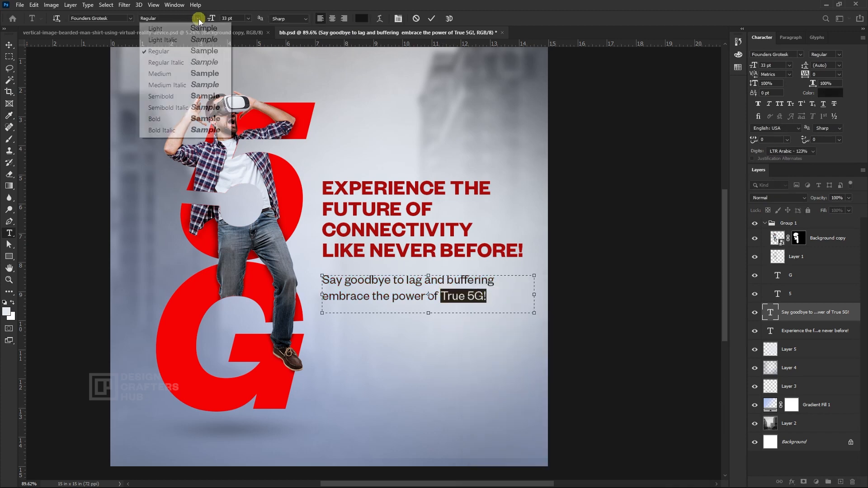
pyautogui.click(175, 98)
pyautogui.click(12, 48)
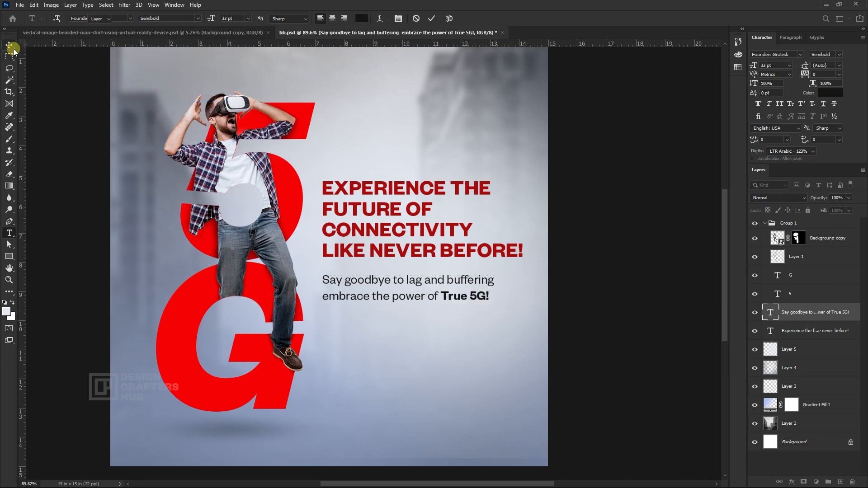
# Step: Move the slogan and tagline down together slightly, keeping their left alignment beside the 5G figure
pyautogui.keyDown('shift'); pyautogui.click(412, 252); pyautogui.keyUp('shift')
pyautogui.moveTo(412, 252); pyautogui.dragTo(412, 274)
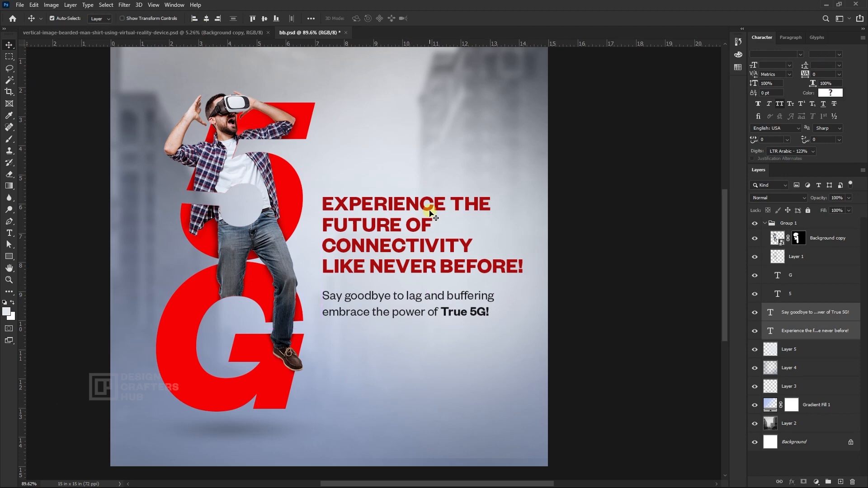
pyautogui.scroll(-5, 444, 284)
pyautogui.scroll(4, 441, 301)
pyautogui.moveTo(417, 314); pyautogui.dragTo(416, 296)
pyautogui.scroll(-1, 413, 265)
# Step: Draw a rectangle about 473 × 67 px below the tagline with a bright red fill and no stroke
pyautogui.click(9, 256)
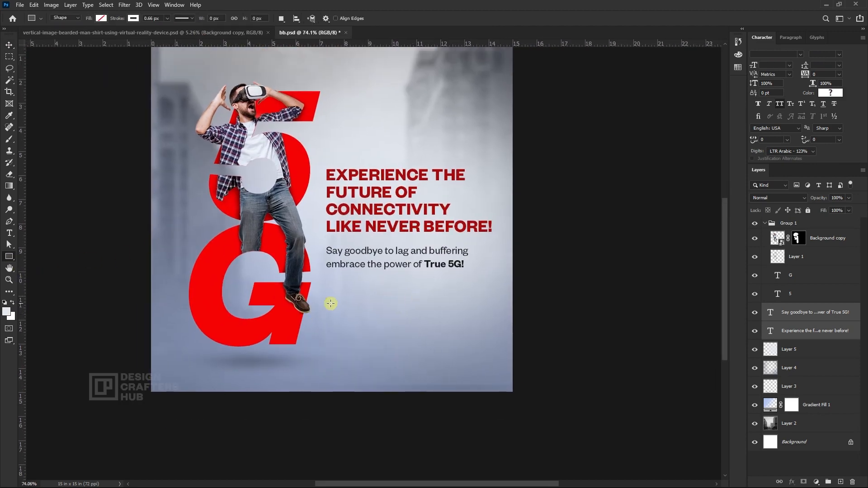
pyautogui.moveTo(330, 293); pyautogui.dragTo(486, 311)
pyautogui.click(133, 18)
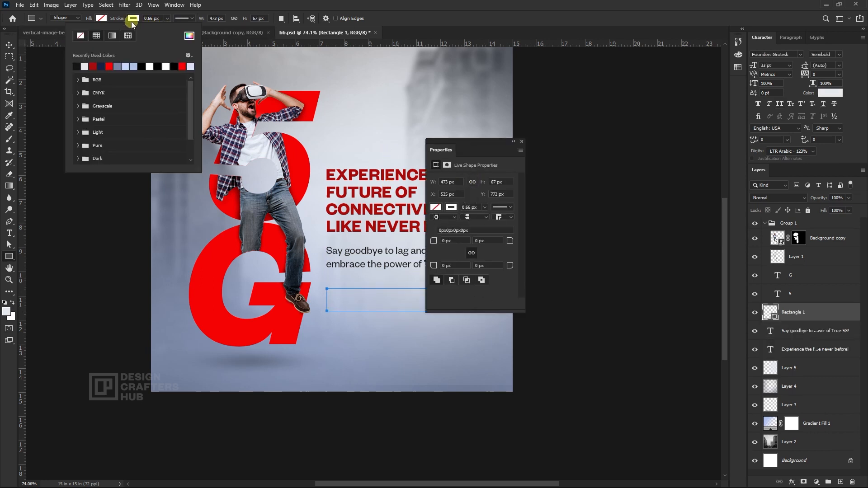
pyautogui.click(101, 19)
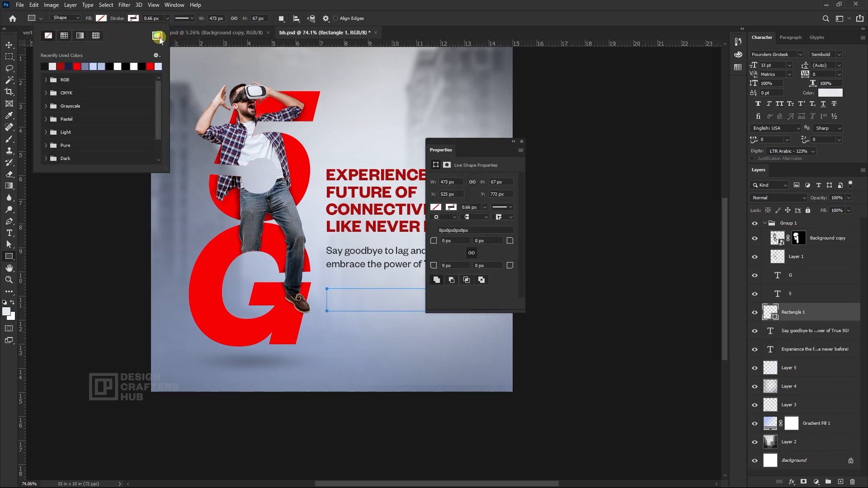
pyautogui.click(157, 36)
pyautogui.click(300, 155)
pyautogui.click(660, 306)
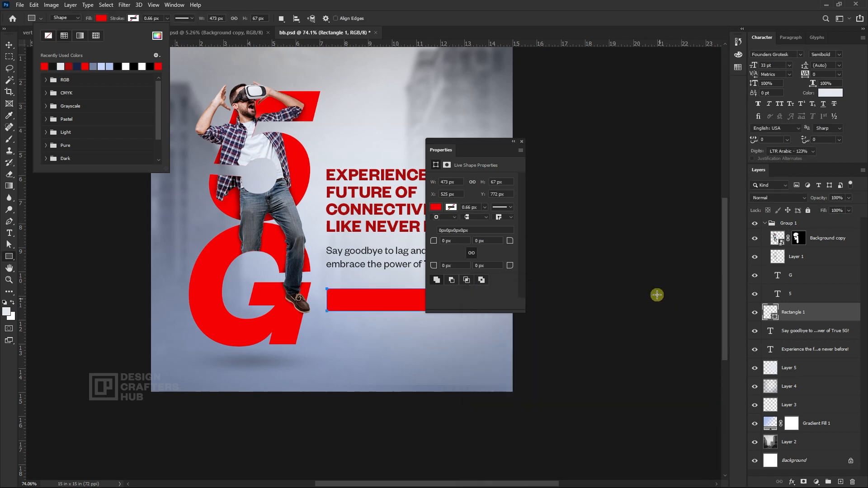
pyautogui.click(520, 142)
pyautogui.click(520, 143)
# Step: Add the text line "Lightning-fast downloads and uploads" below the red rectangle
pyautogui.scroll(2, 452, 293)
pyautogui.moveTo(452, 293); pyautogui.dragTo(437, 233)
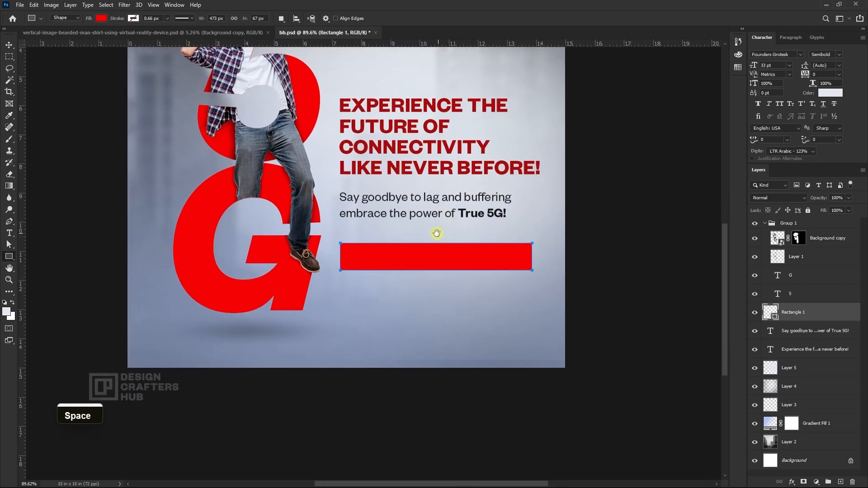
pyautogui.press('v')
pyautogui.click(412, 313)
pyautogui.press('t')
pyautogui.click(351, 304)
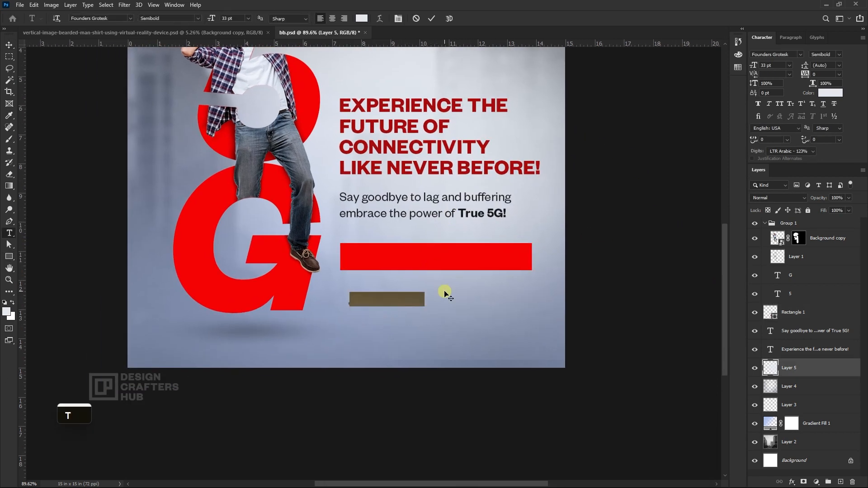
pyautogui.write('Lightning-fast downloads and uploads')
pyautogui.hotkey('ctrl', 'Return')
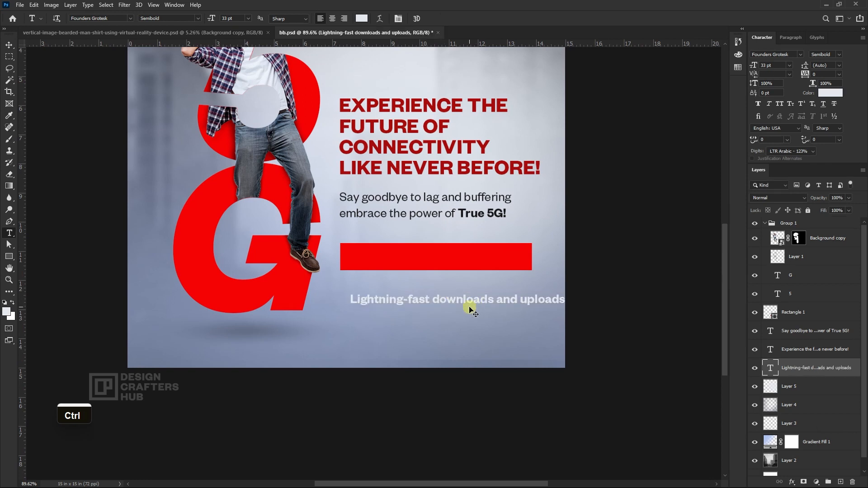
# Step: Move the new text line over the red rectangle and bring its layer to the front
pyautogui.moveTo(470, 306); pyautogui.dragTo(463, 267)
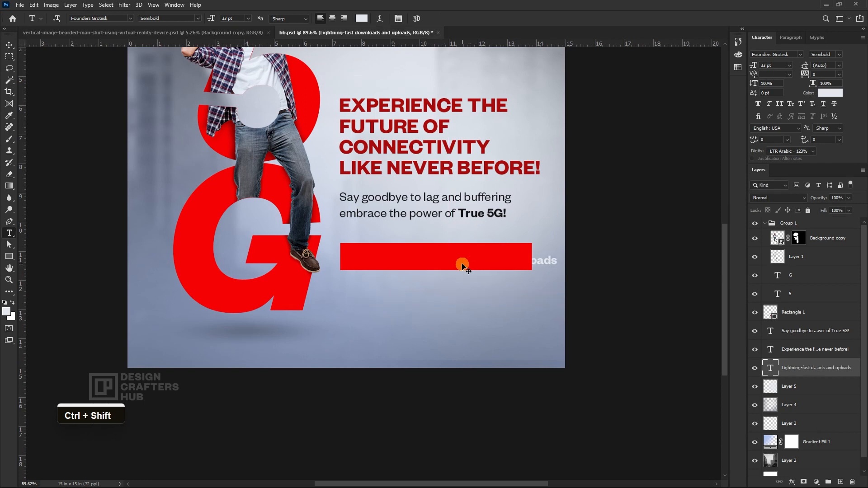
pyautogui.hotkey('ctrl', 'shift', ']')
pyautogui.scroll(1, 463, 267)
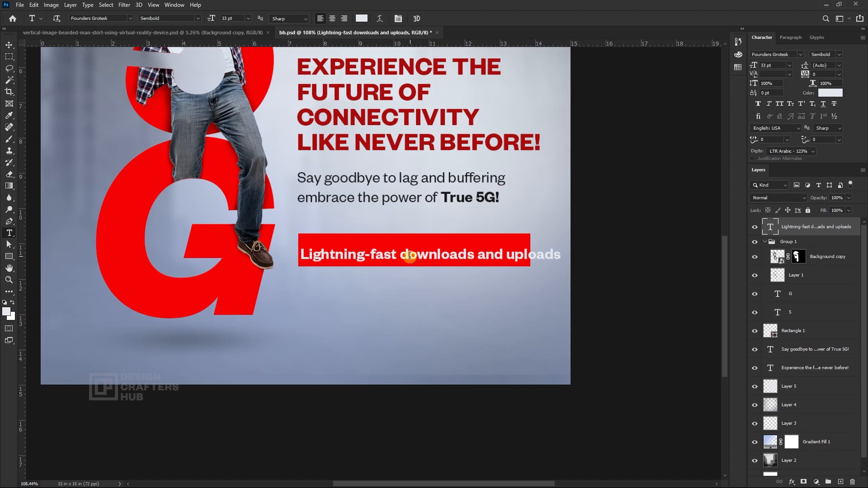
# Step: Scale the "Lightning-fast" text to about 87.8% to fit the red rectangle's width and set its style to Medium
pyautogui.hotkey('ctrl', 't')
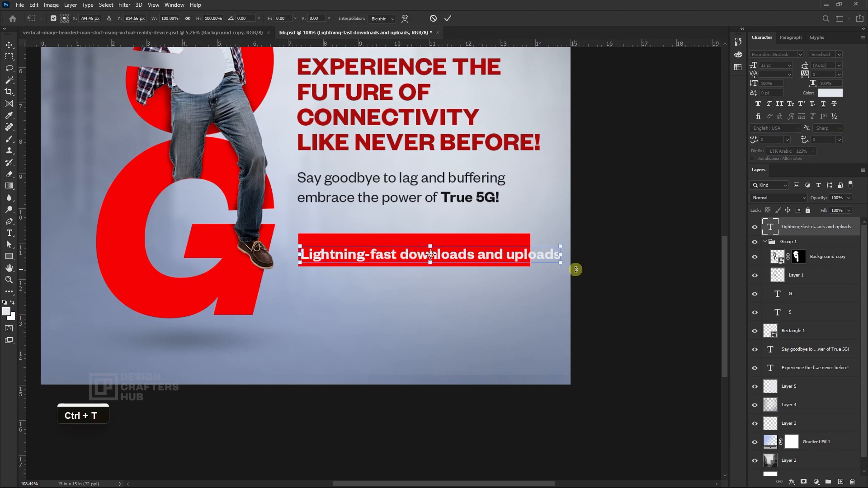
pyautogui.moveTo(561, 262); pyautogui.dragTo(528, 260)
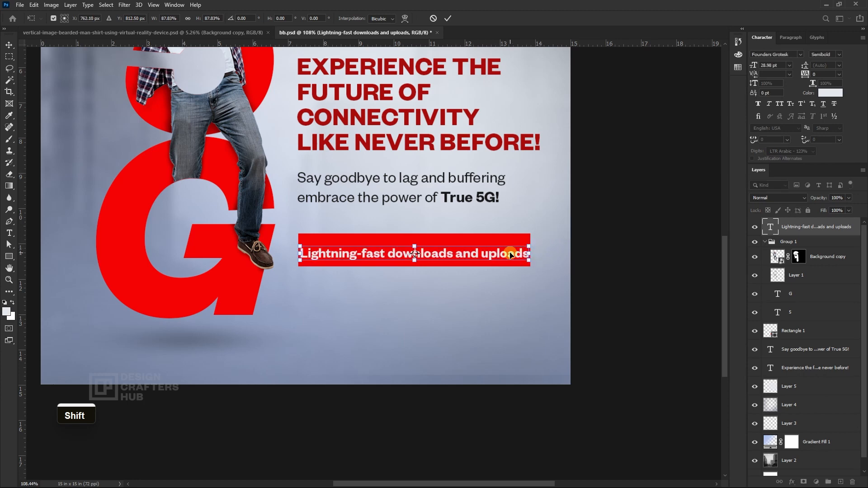
pyautogui.press('Return')
pyautogui.click(194, 18)
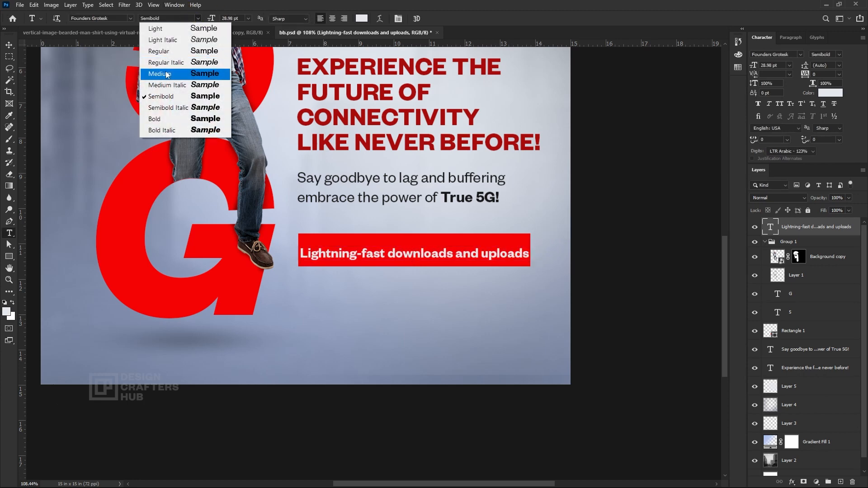
pyautogui.click(166, 50)
pyautogui.click(194, 18)
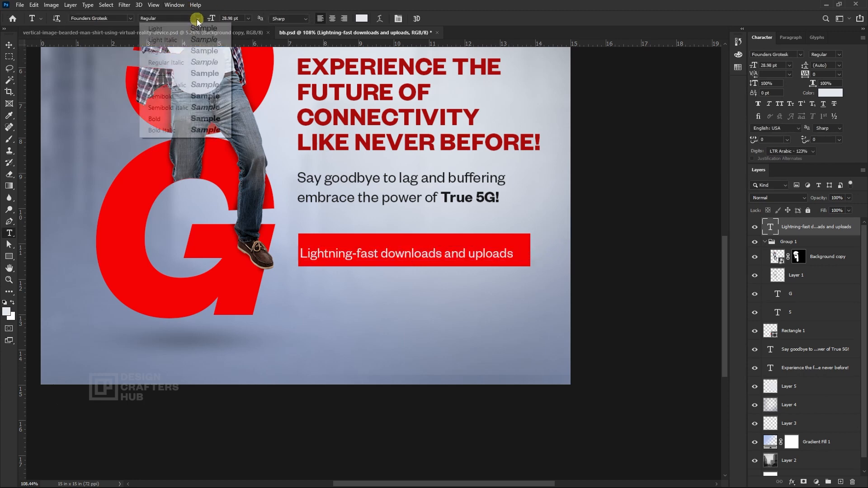
pyautogui.click(190, 71)
# Step: Nudge the text inside the red bar and resize the bar to about 6.65 in wide and 72% of its height
pyautogui.keyDown('alt'); pyautogui.scroll(3, 445, 252); pyautogui.keyUp('alt')
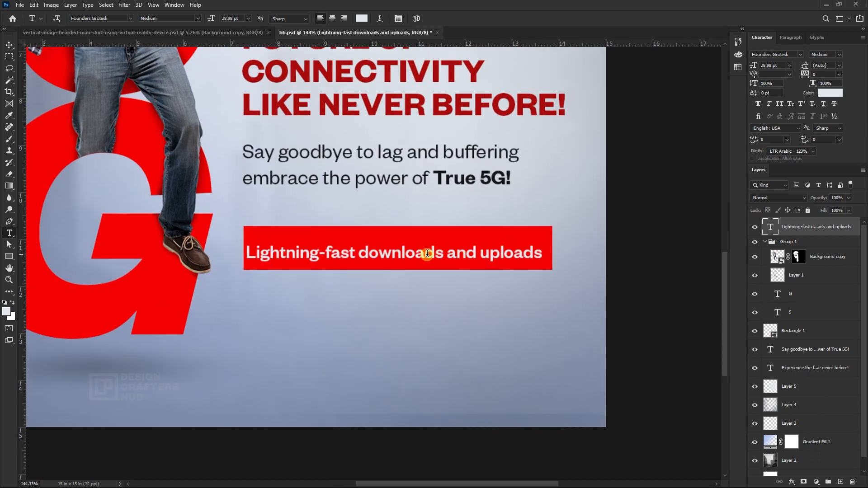
pyautogui.moveTo(427, 253); pyautogui.dragTo(421, 253)
pyautogui.keyDown('ctrl'); pyautogui.click(443, 234); pyautogui.keyUp('ctrl')
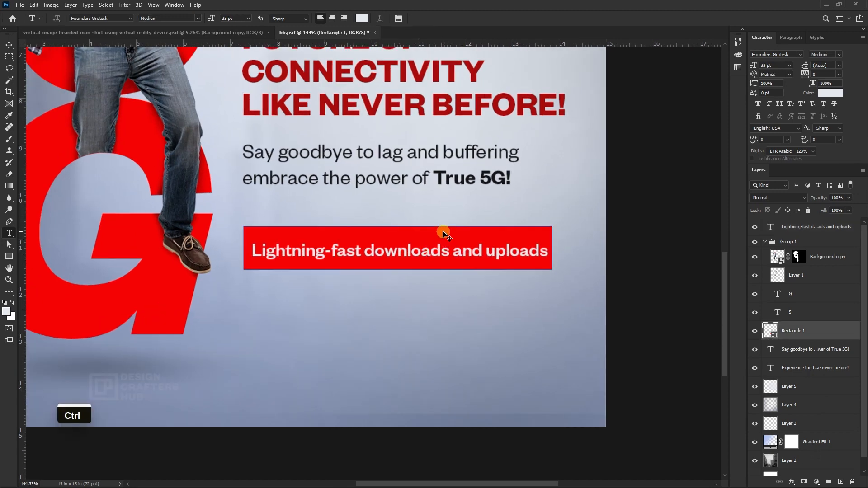
pyautogui.hotkey('ctrl', 't')
pyautogui.moveTo(398, 226); pyautogui.dragTo(398, 238)
pyautogui.moveTo(552, 254); pyautogui.dragTo(555, 255)
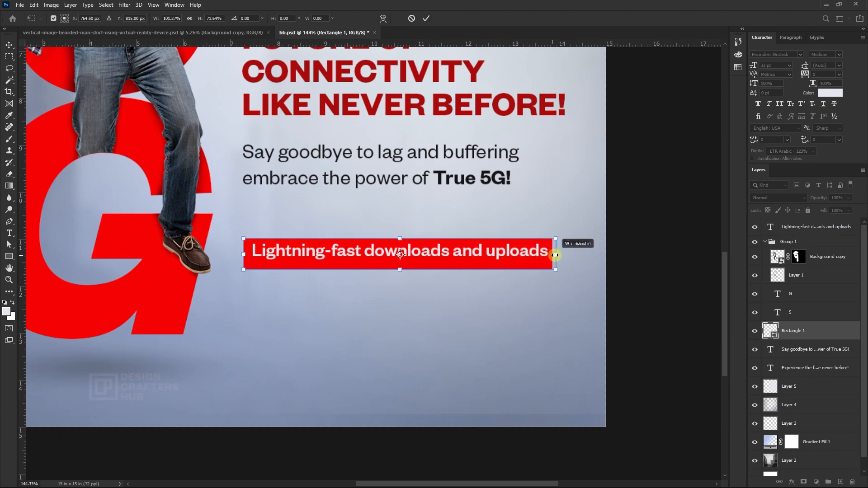
pyautogui.press('Return')
# Step: Align the "Lightning-fast" text and red bar on their vertical centers and move both up to just below the tagline
pyautogui.press('v')
pyautogui.rightClick(474, 257)
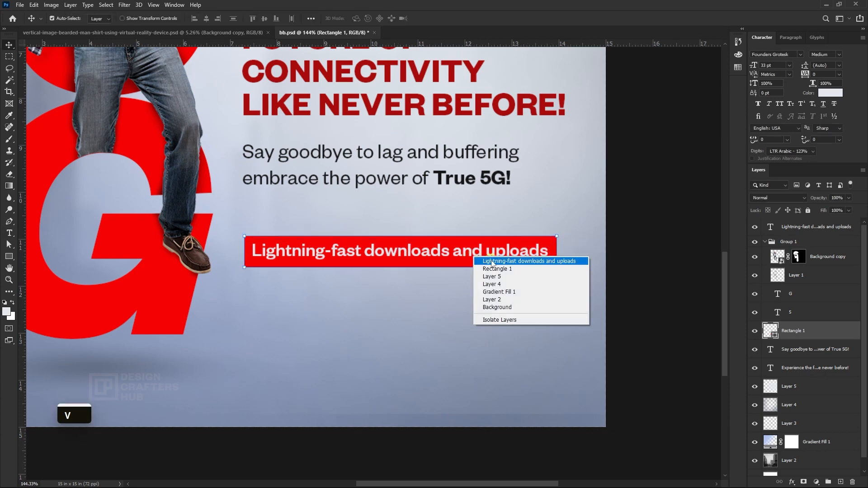
pyautogui.click(492, 262)
pyautogui.rightClick(482, 266)
pyautogui.keyDown('shift'); pyautogui.click(497, 277); pyautogui.keyUp('shift')
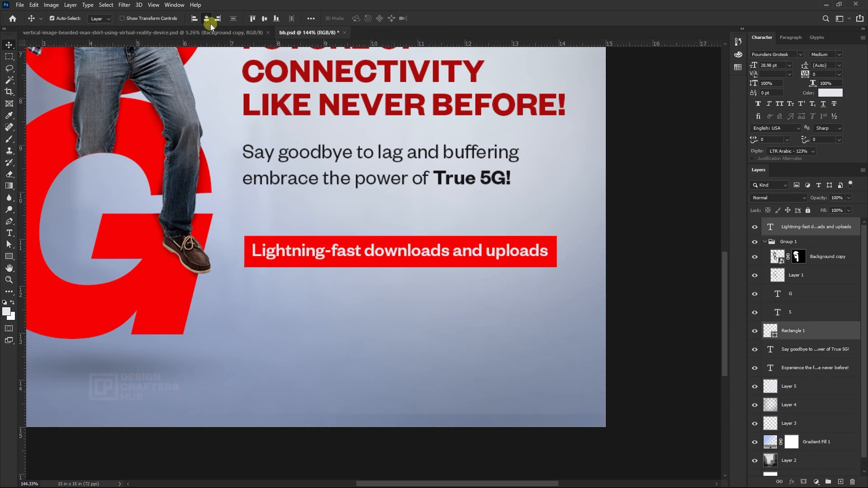
pyautogui.click(265, 21)
pyautogui.moveTo(460, 255); pyautogui.dragTo(454, 215)
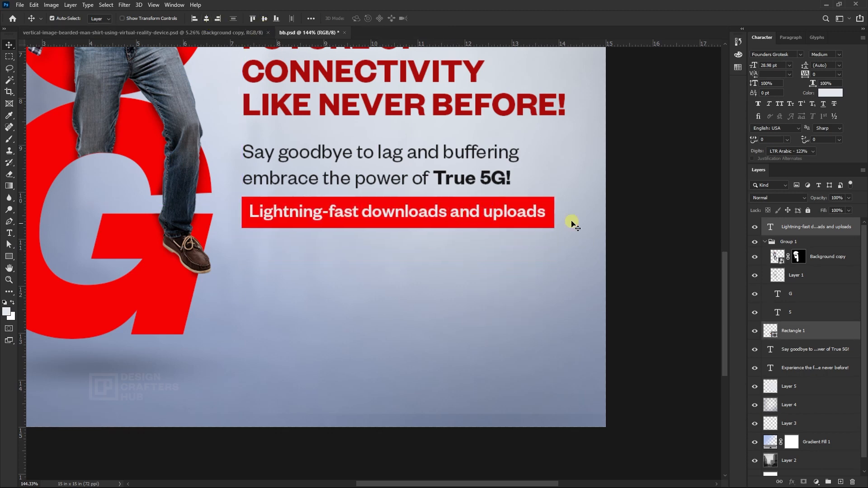
pyautogui.click(563, 208)
pyautogui.click(550, 202)
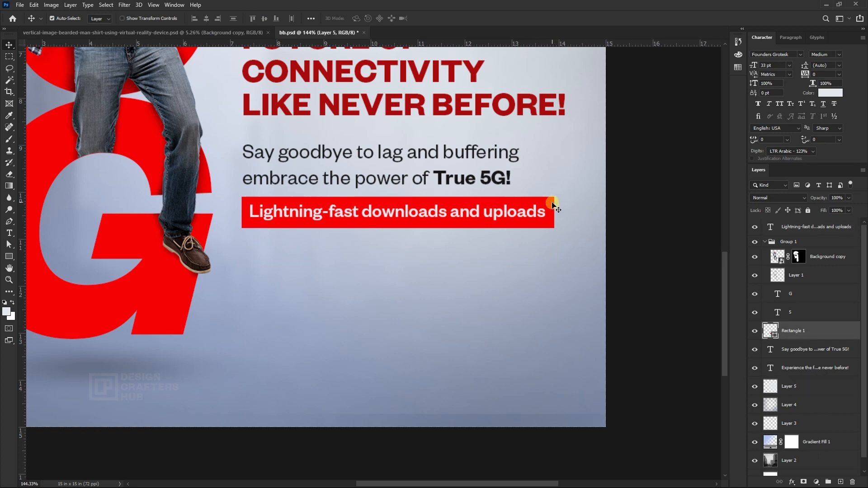
pyautogui.click(849, 211)
pyautogui.moveTo(832, 221); pyautogui.dragTo(865, 225)
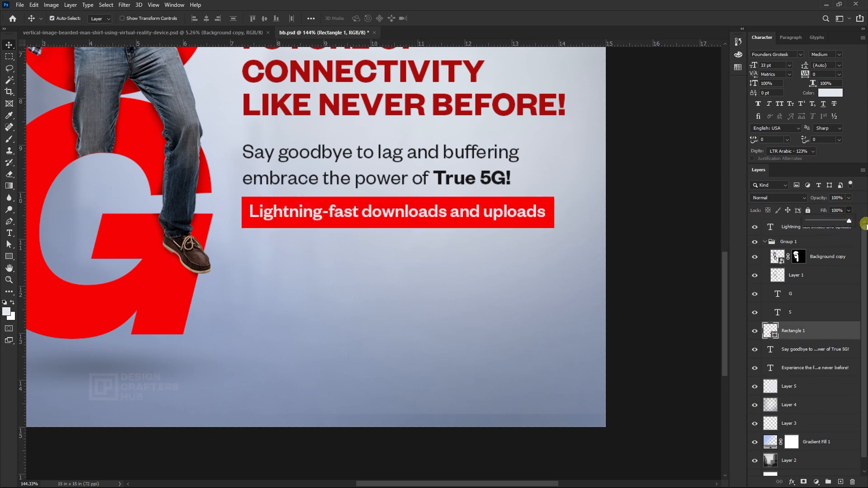
# Step: Recolor the "Lightning-fast downloads and uploads" text with the near-black sampled from "True 5G!" in the tagline
pyautogui.rightClick(509, 216)
pyautogui.click(520, 218)
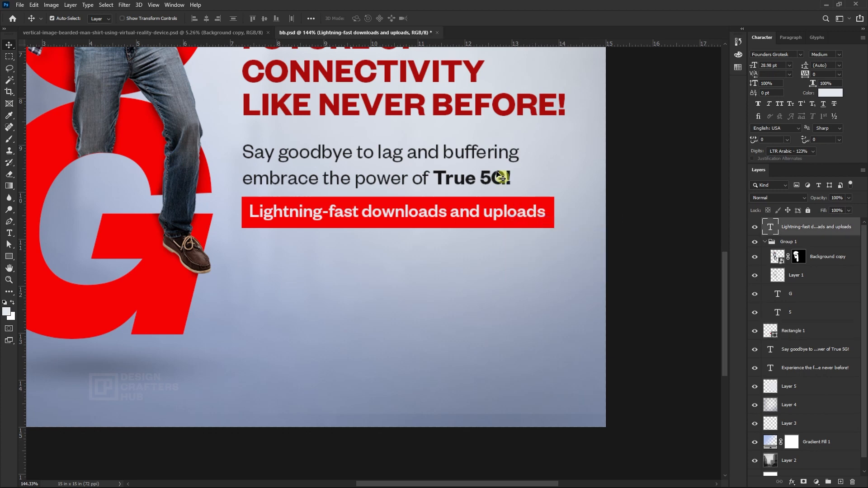
pyautogui.press('t')
pyautogui.click(364, 18)
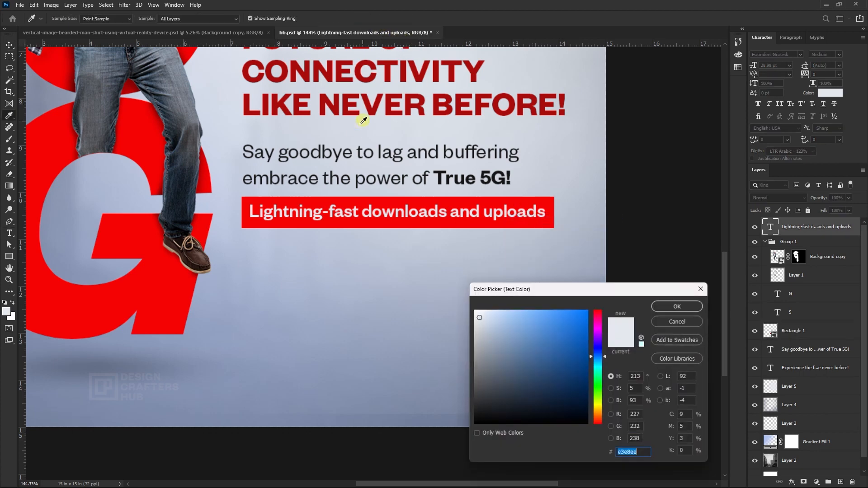
pyautogui.click(440, 173)
pyautogui.click(682, 307)
pyautogui.hotkey('ctrl', '0')
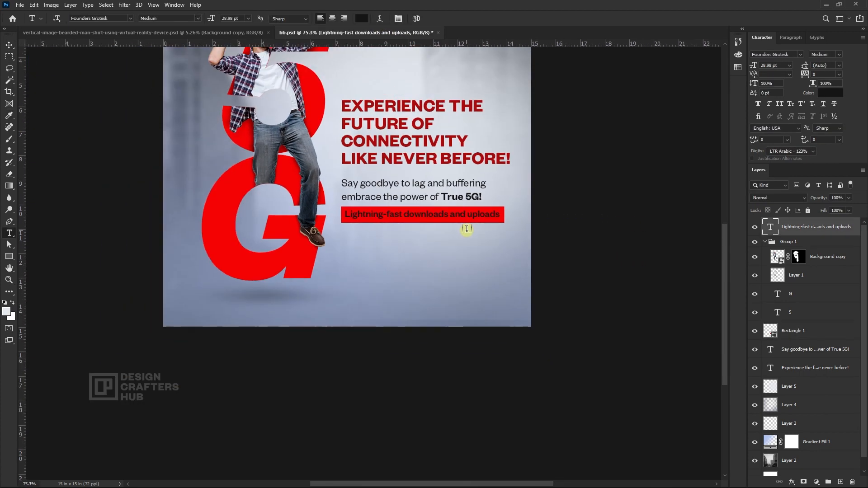
pyautogui.moveTo(409, 248); pyautogui.dragTo(496, 308)
pyautogui.scroll(-3, 489, 273)
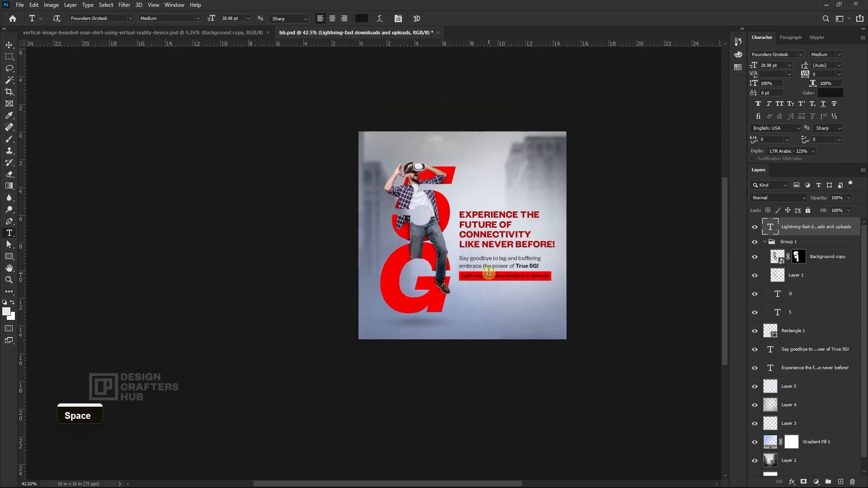
pyautogui.scroll(2, 511, 250)
pyautogui.press('v')
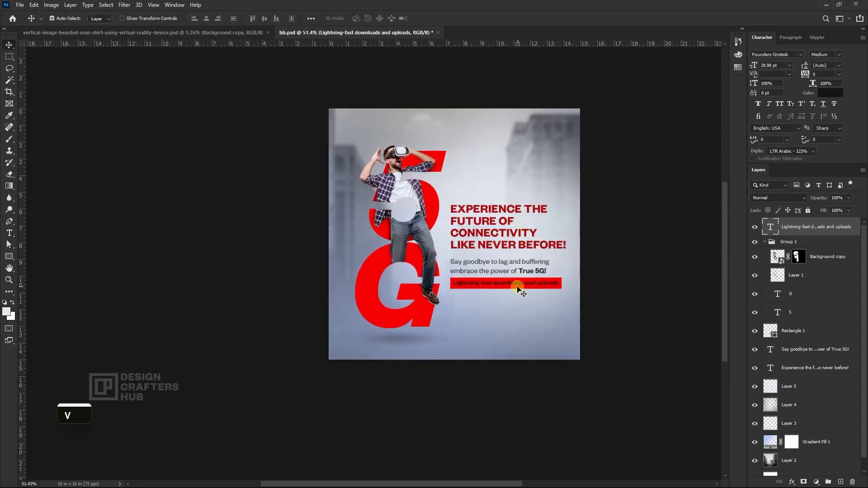
# Step: Recolor the "Lightning-fast downloads and uploads" text to white (ffffff)
pyautogui.press('t')
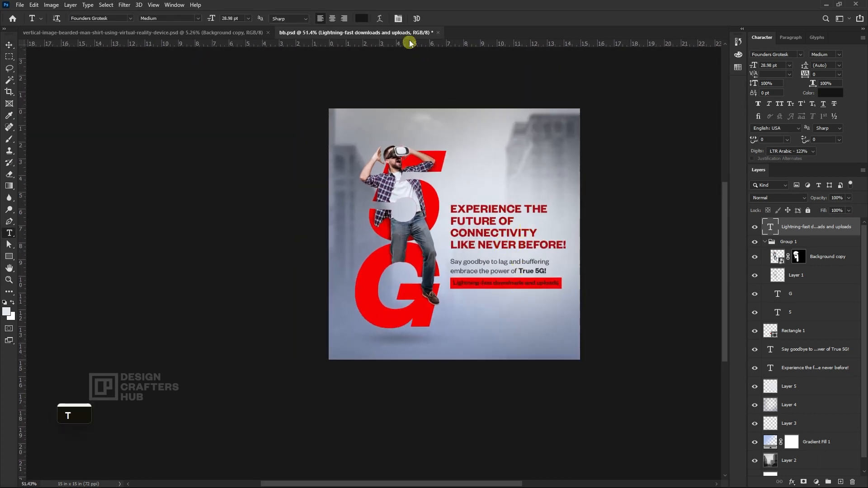
pyautogui.click(360, 21)
pyautogui.write('ffffff')
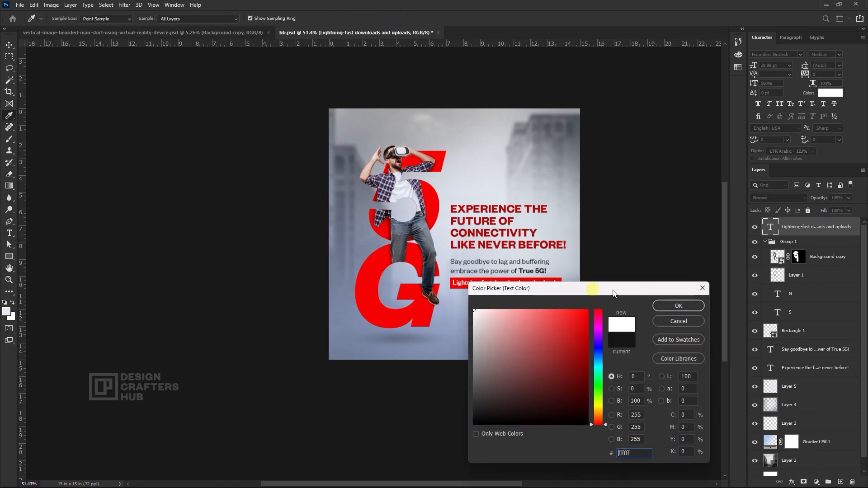
pyautogui.click(671, 308)
pyautogui.press('v')
pyautogui.click(500, 239)
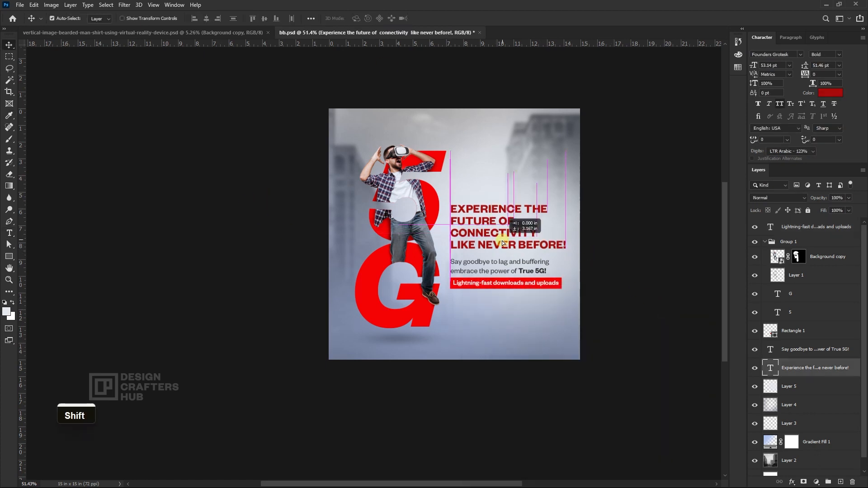
pyautogui.click(514, 267)
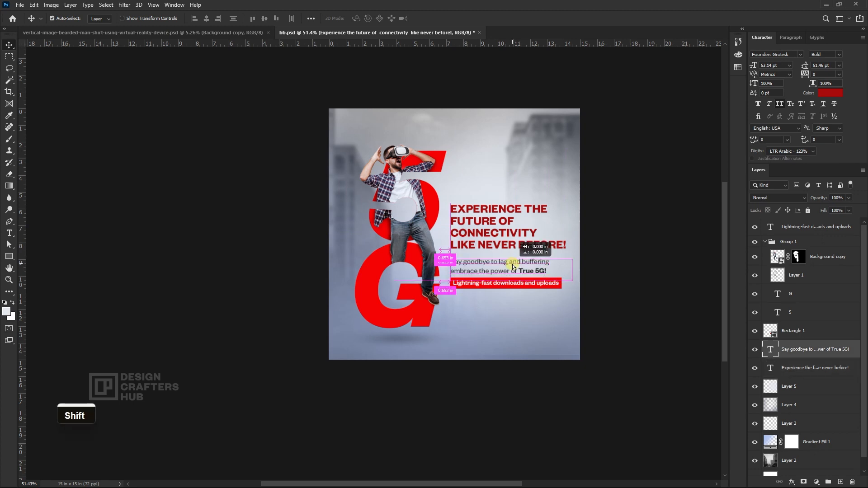
pyautogui.scroll(1, 514, 266)
pyautogui.moveTo(526, 270); pyautogui.dragTo(457, 264)
pyautogui.scroll(-1, 487, 268)
# Step: Add a new layer above Layer 5, fill it with the red sampled from the 5, and set its blend mode to Darken
pyautogui.click(491, 164)
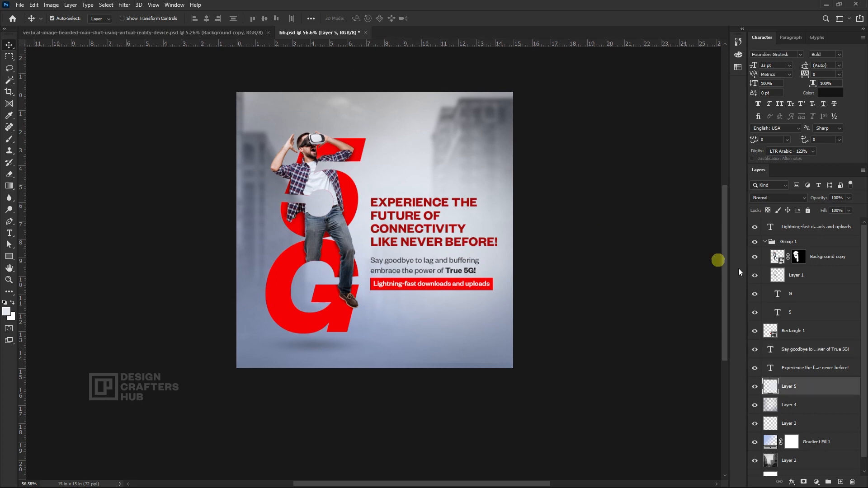
pyautogui.press('ctrl')
pyautogui.hotkey('ctrl', 'shift', 'n')
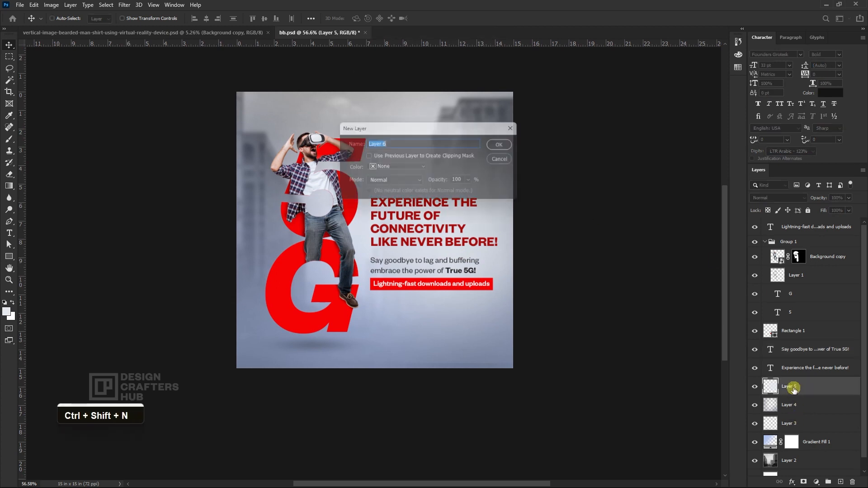
pyautogui.press('Return')
pyautogui.press('b')
pyautogui.press('alt')
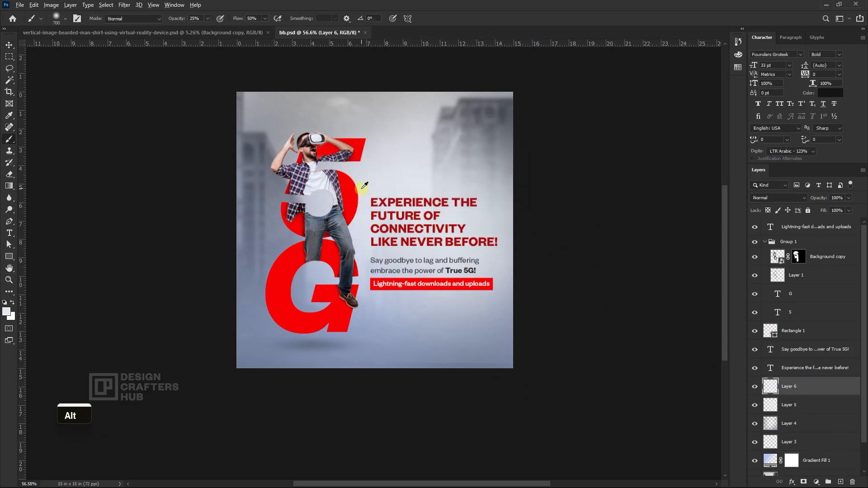
pyautogui.hotkey('alt', 'BackSpace')
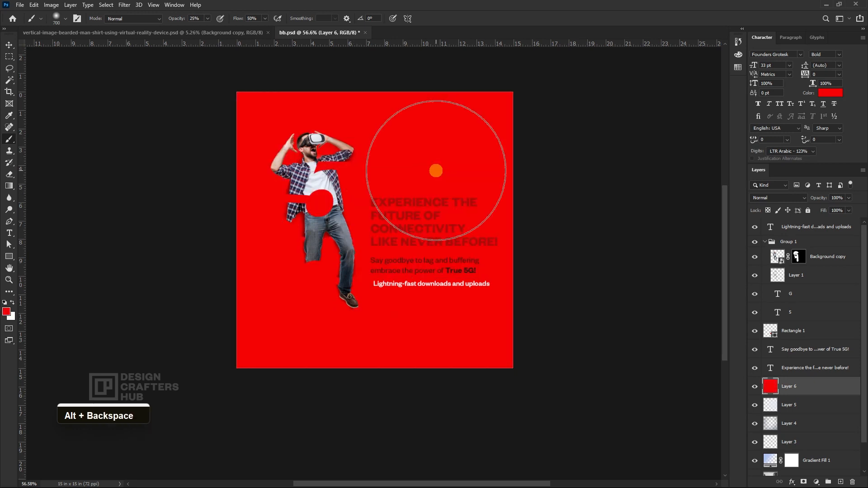
pyautogui.scroll(-2, 774, 196)
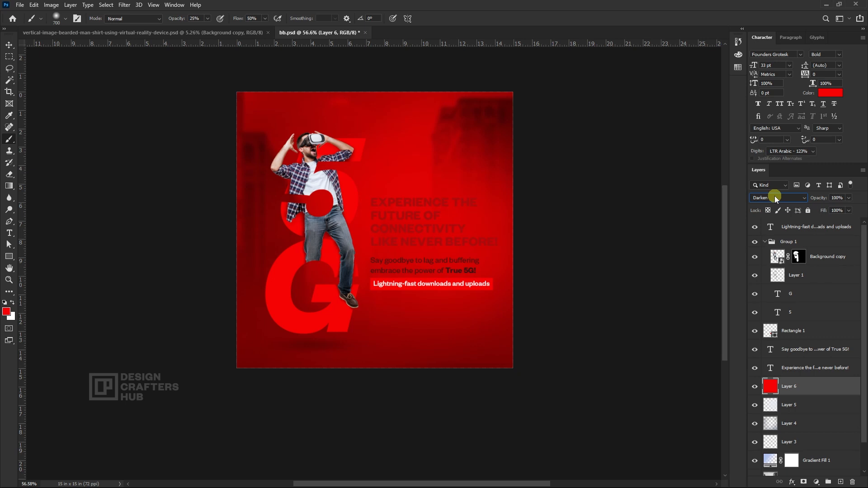
# Step: Recolor the whole "Experience the future of connectivity" headline to white (ffffff)
pyautogui.press('t')
pyautogui.keyDown('ctrl'); pyautogui.click(427, 218); pyautogui.keyUp('ctrl')
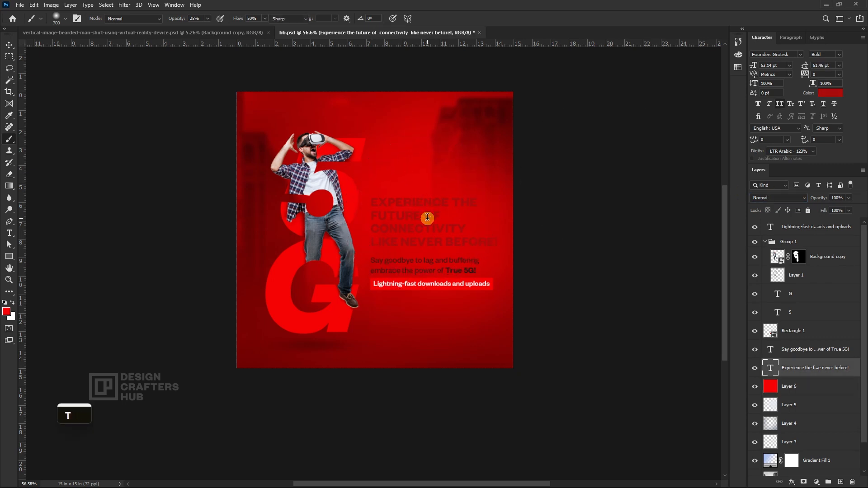
pyautogui.hotkey('ctrl', 'a')
pyautogui.click(362, 18)
pyautogui.write('ffffff')
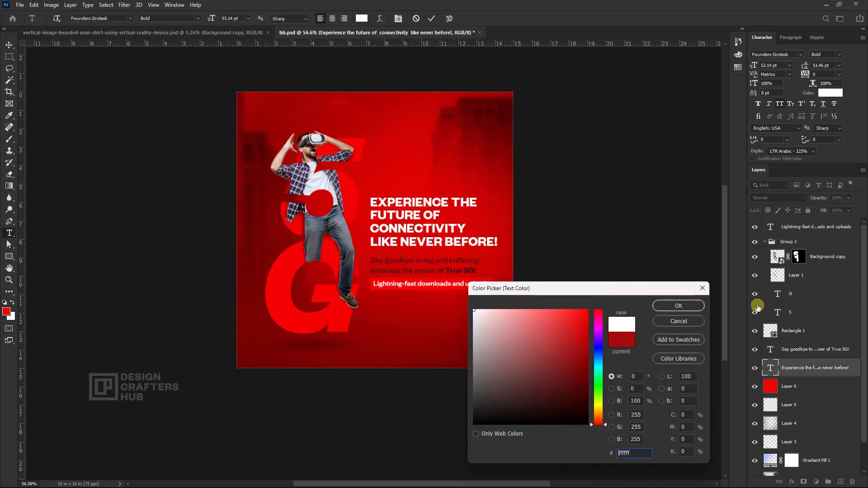
pyautogui.click(677, 306)
pyautogui.hotkey('ctrl', 'Return')
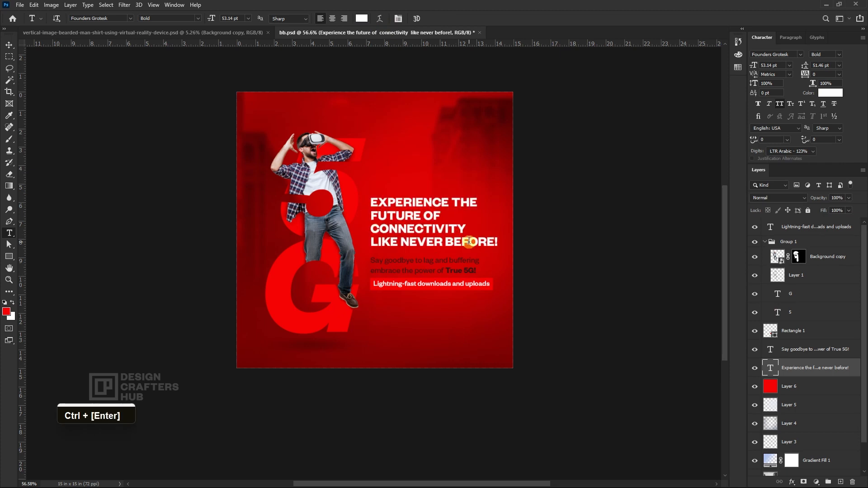
# Step: Recolor the whole "Say goodbye to lag and buffering" tagline to a light off-white
pyautogui.click(439, 263)
pyautogui.hotkey('ctrl', 'a')
pyautogui.click(361, 18)
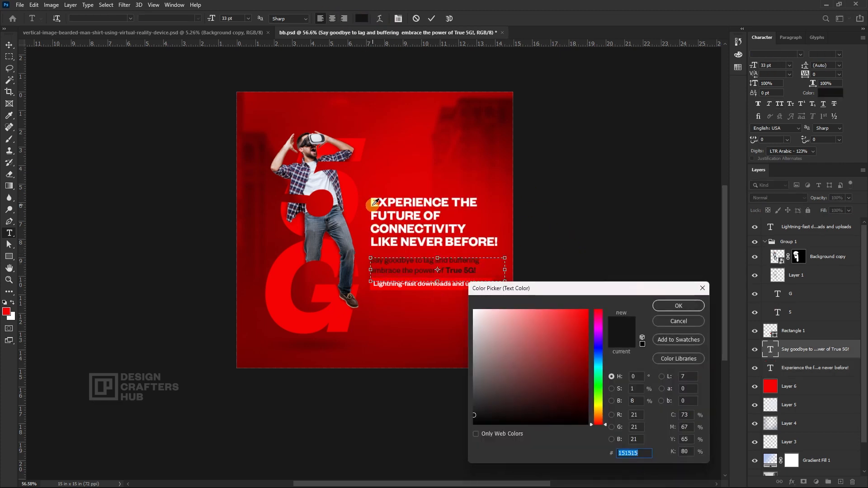
pyautogui.click(375, 202)
pyautogui.click(473, 330)
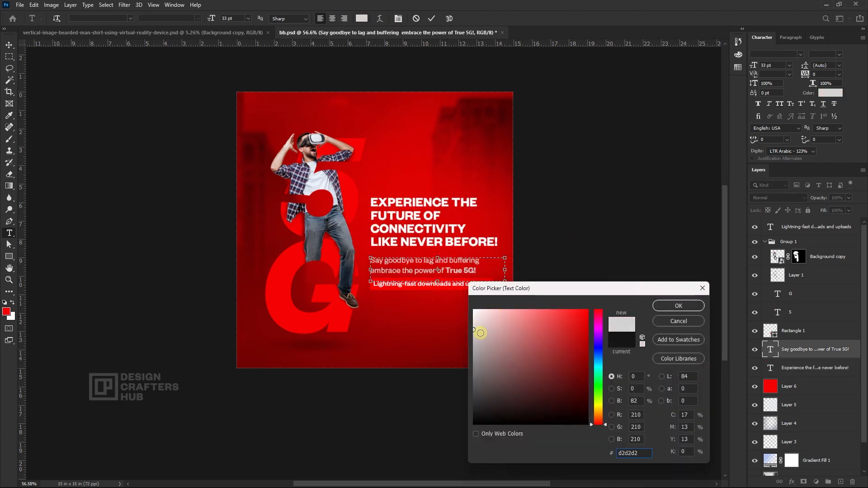
pyautogui.moveTo(480, 333); pyautogui.dragTo(475, 317)
pyautogui.click(669, 305)
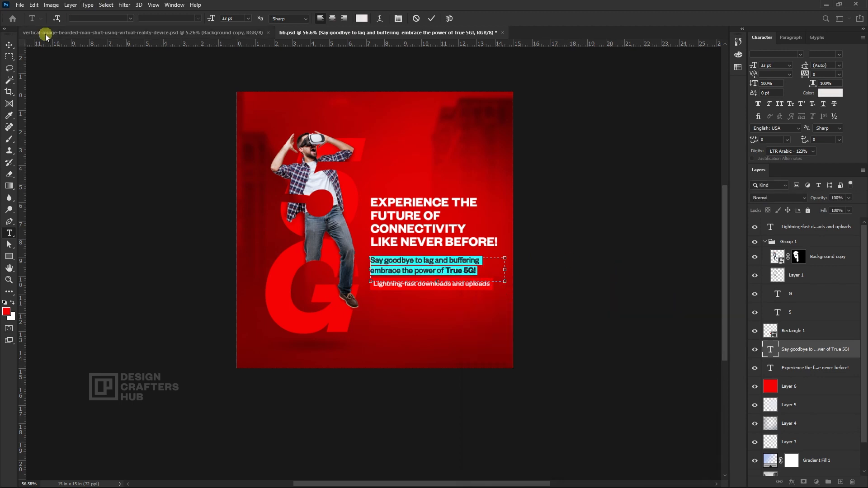
pyautogui.click(9, 45)
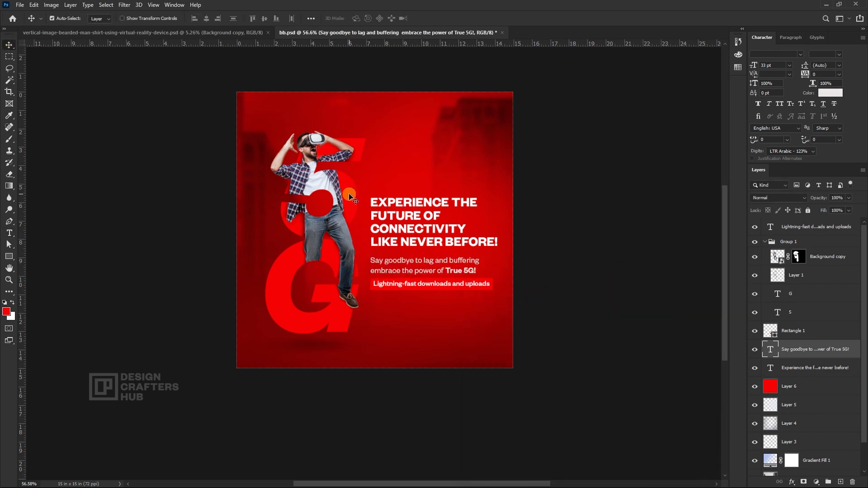
# Step: Add a new layer above the red fill and brush dark red sampled from the lower background along the canvas's bottom-left area
pyautogui.hotkey('ctrl', 'shift', 'n')
pyautogui.press('Return')
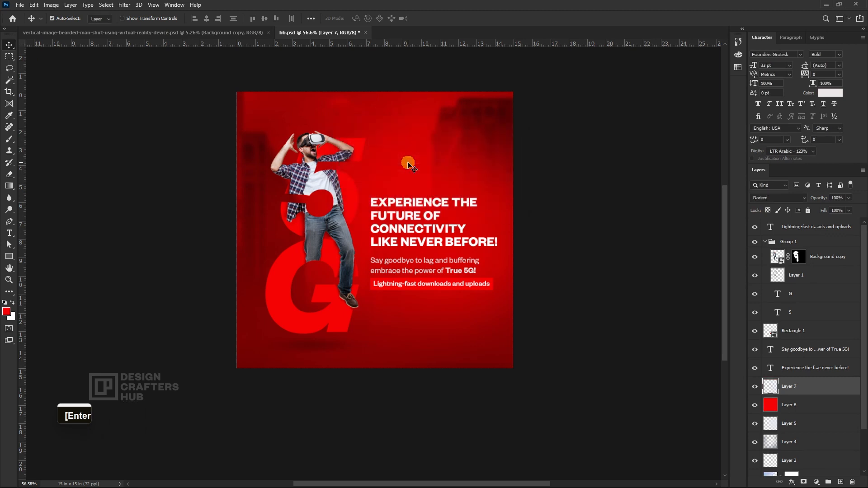
pyautogui.press('b')
pyautogui.press('d')
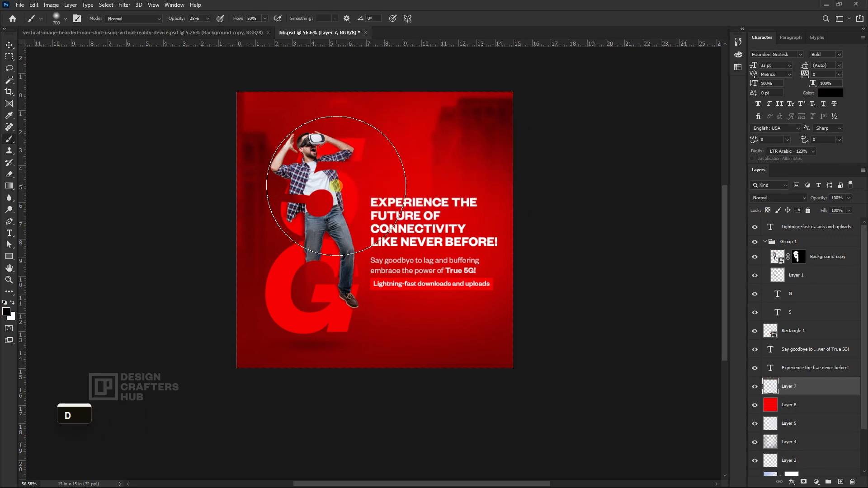
pyautogui.keyDown('alt'); pyautogui.click(417, 351); pyautogui.keyUp('alt')
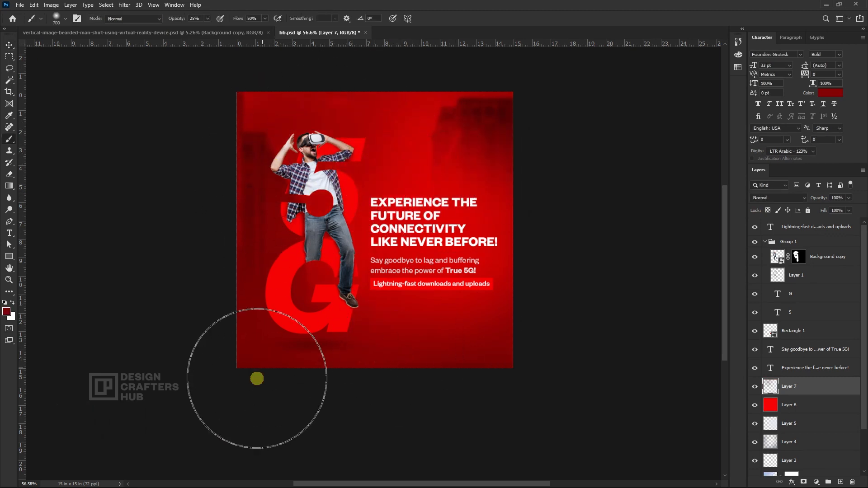
pyautogui.moveTo(256, 379)
pyautogui.mouseDown()
pyautogui.moveTo(322, 107)
pyautogui.moveTo(361, 89)
pyautogui.moveTo(286, 242)
pyautogui.moveTo(361, 355)
pyautogui.mouseUp()
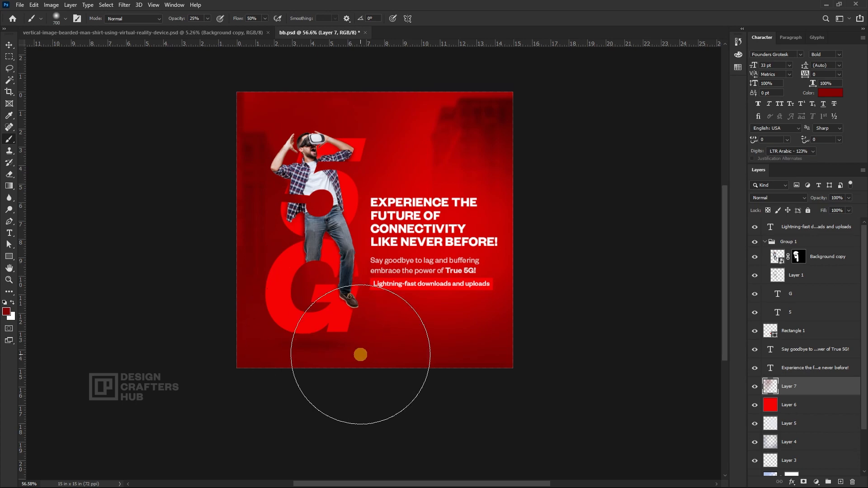
# Step: Sample a darker red from the building at the canvas's upper right and brush it over the upper-left background
pyautogui.keyDown('alt'); pyautogui.click(484, 114); pyautogui.keyUp('alt')
pyautogui.moveTo(266, 104)
pyautogui.mouseDown()
pyautogui.moveTo(340, 117)
pyautogui.moveTo(282, 272)
pyautogui.moveTo(320, 352)
pyautogui.moveTo(343, 116)
pyautogui.mouseUp()
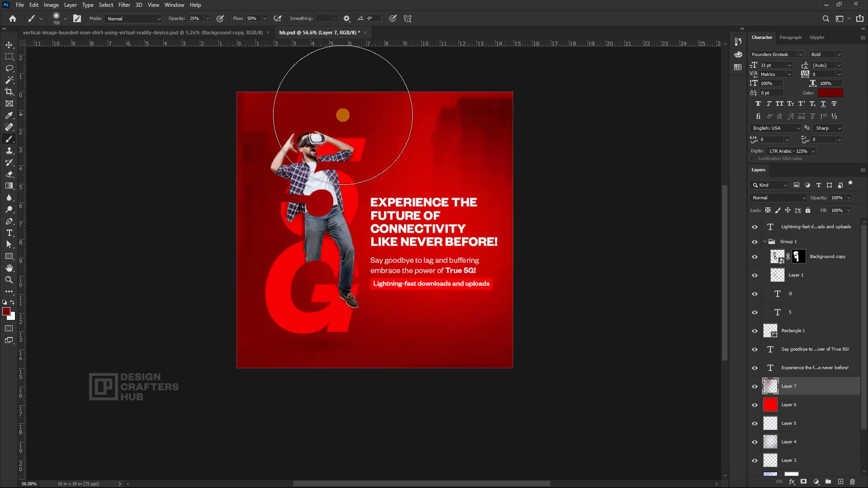
pyautogui.scroll(-2, 542, 195)
pyautogui.moveTo(389, 281); pyautogui.dragTo(354, 285)
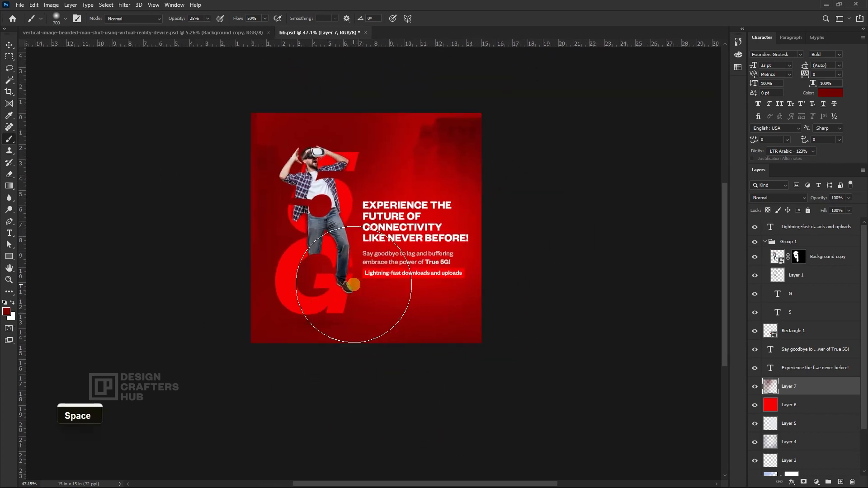
# Step: Reduce the fill of the red Layer 6 to 93%
pyautogui.press('v')
pyautogui.click(303, 304)
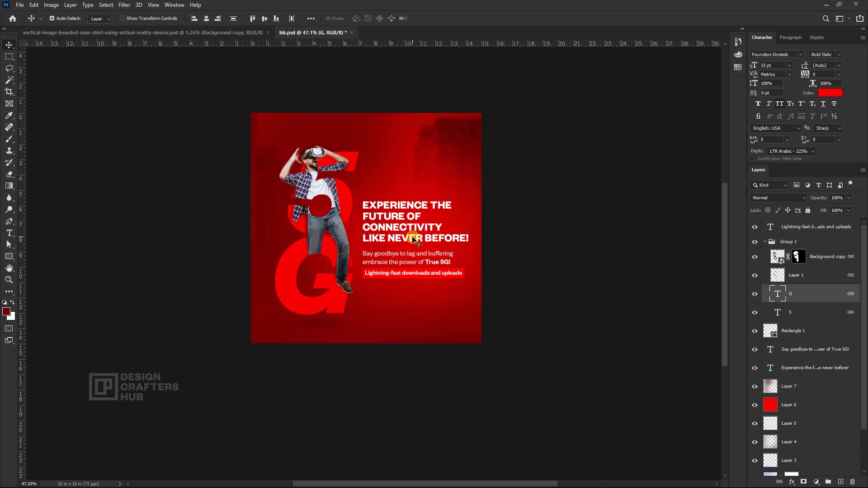
pyautogui.click(783, 406)
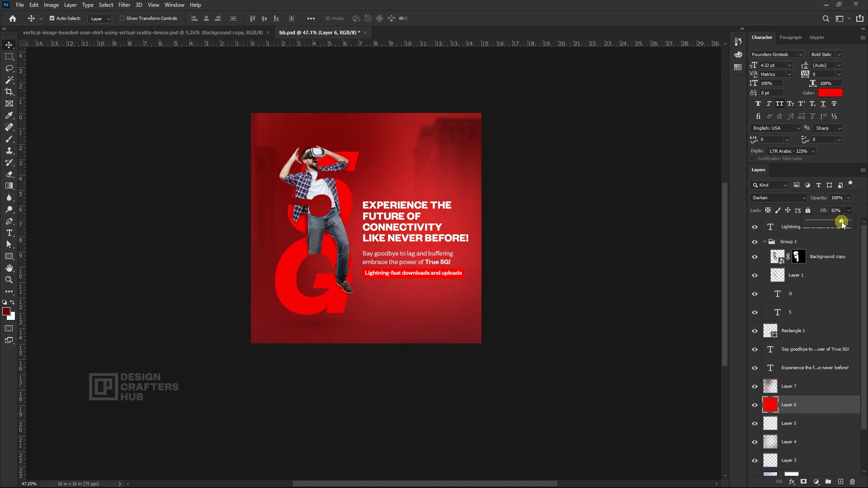
pyautogui.moveTo(842, 223); pyautogui.dragTo(847, 224)
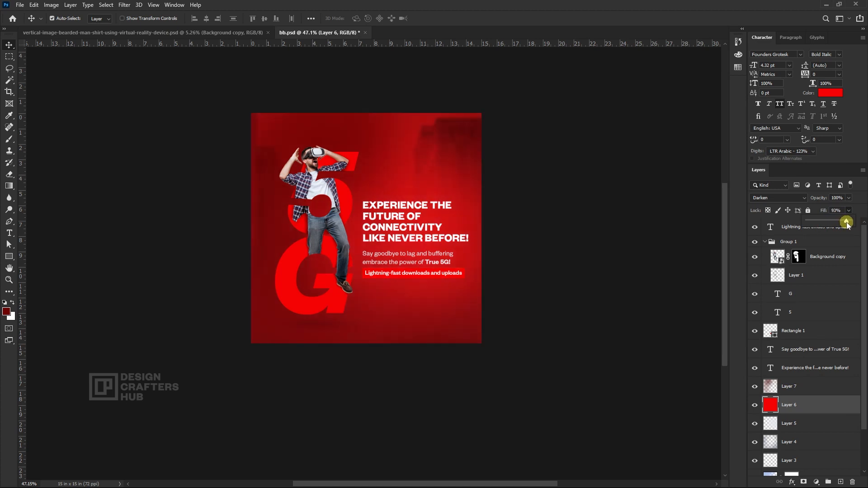
# Step: Duplicate the "Lightning-fast downloads and uploads" text straight down to the lower part of the canvas
pyautogui.scroll(1, 576, 273)
pyautogui.moveTo(451, 172); pyautogui.dragTo(424, 229)
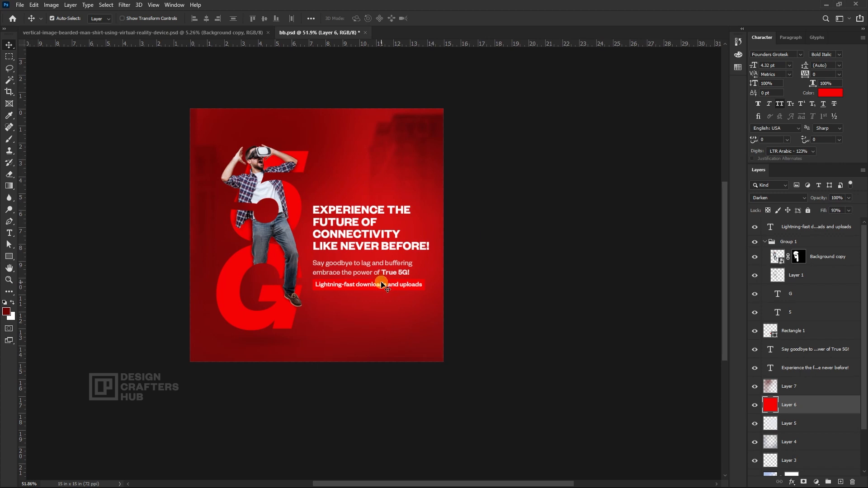
pyautogui.moveTo(382, 288); pyautogui.dragTo(450, 346)
pyautogui.scroll(2, 393, 349)
pyautogui.press('t')
pyautogui.click(450, 345)
pyautogui.hotkey('ctrl', 'a')
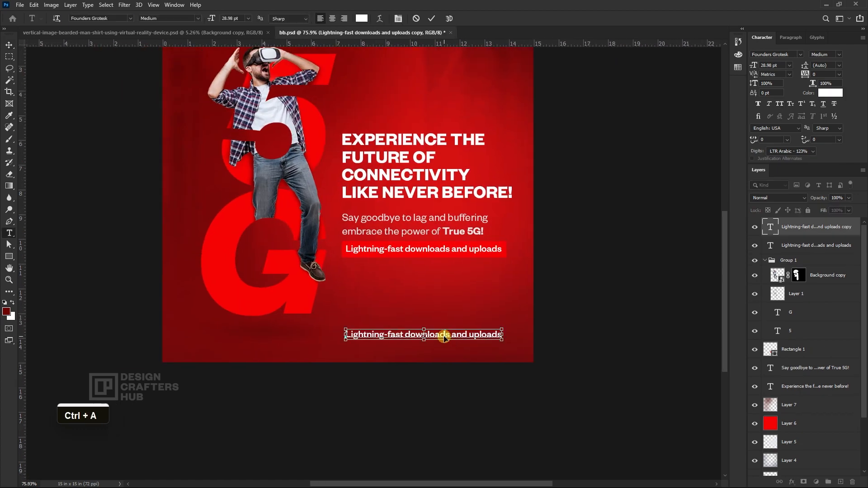
pyautogui.press('capslock')
pyautogui.press('capslock')
pyautogui.write('ww')
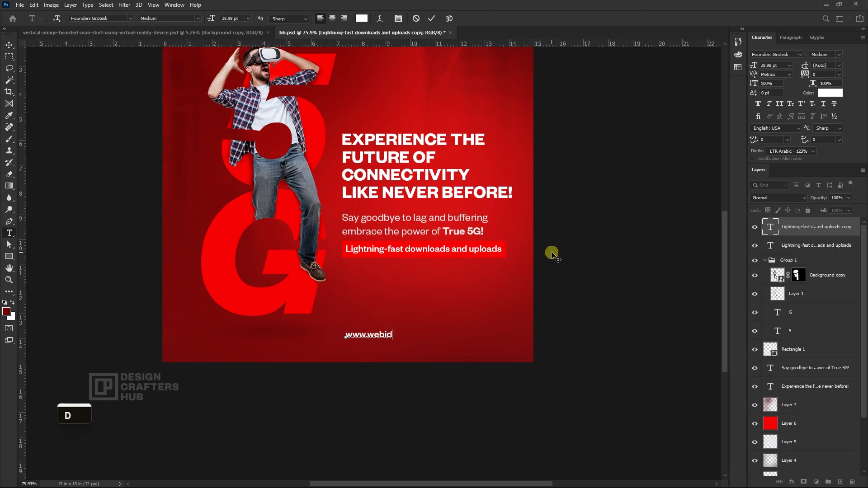
pyautogui.write('w.webid.com')
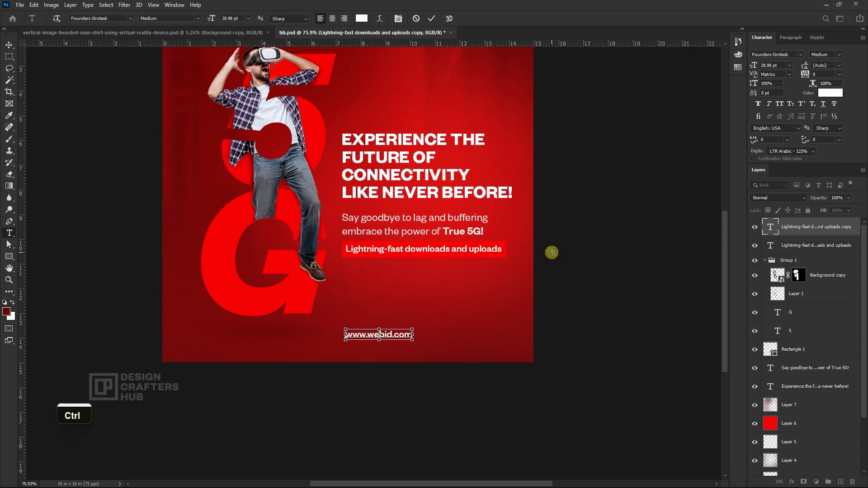
pyautogui.hotkey('ctrl', 'Return')
pyautogui.click(201, 24)
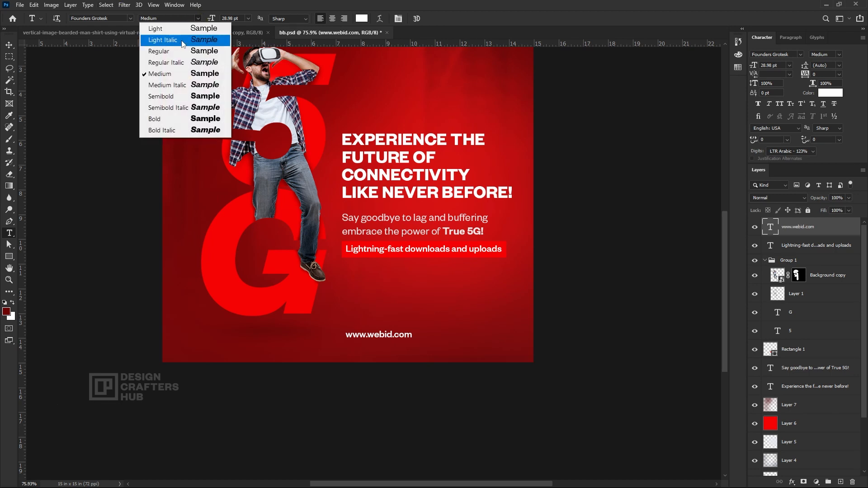
pyautogui.click(176, 52)
pyautogui.click(380, 335)
pyautogui.hotkey('ctrl', 'a')
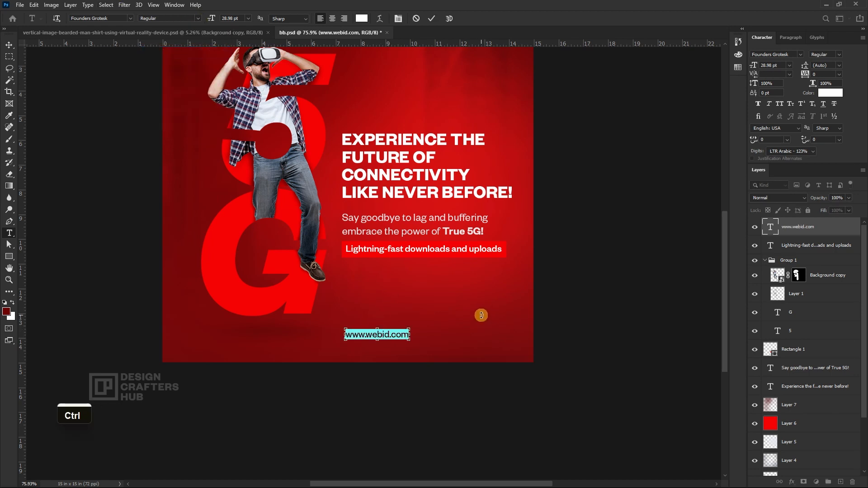
pyautogui.hotkey('ctrl', 't')
pyautogui.hotkey('ctrl', 't')
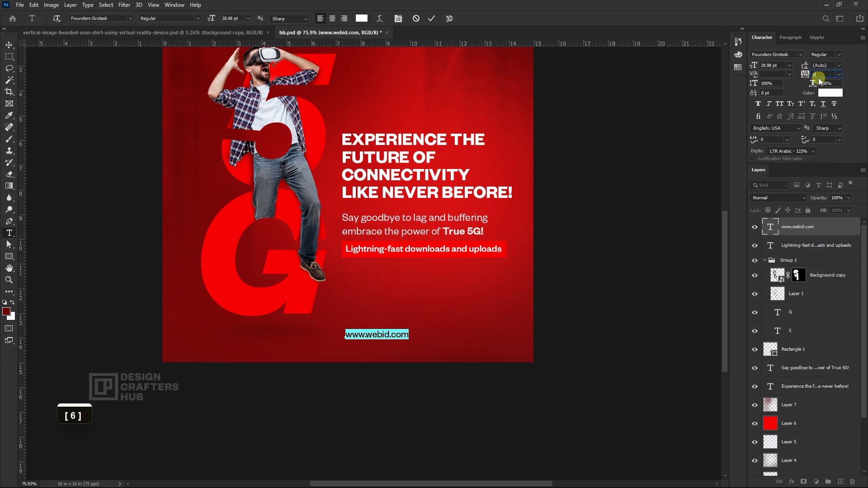
pyautogui.click(9, 45)
pyautogui.moveTo(411, 337); pyautogui.dragTo(504, 350)
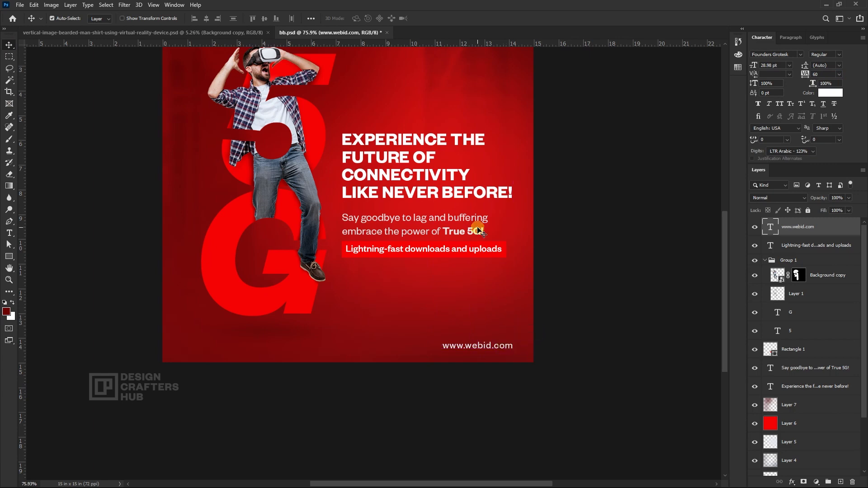
pyautogui.scroll(-2, 413, 262)
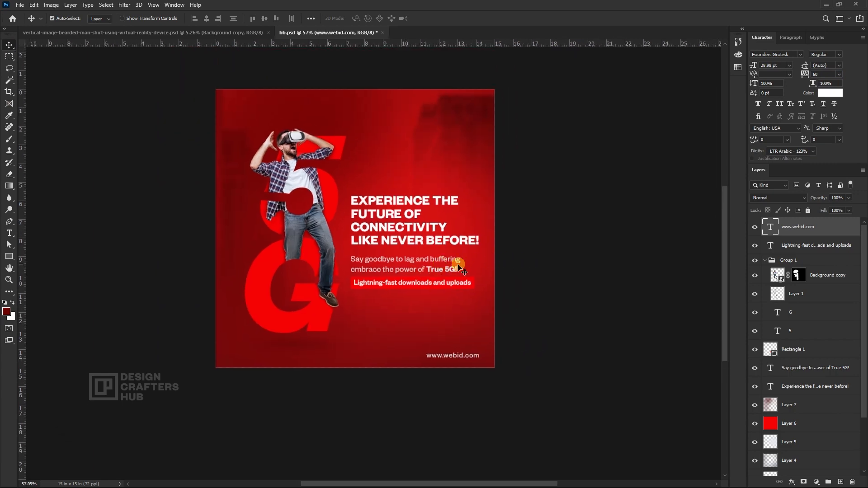
pyautogui.scroll(1, 458, 281)
pyautogui.click(443, 287)
pyautogui.scroll(-2, 538, 267)
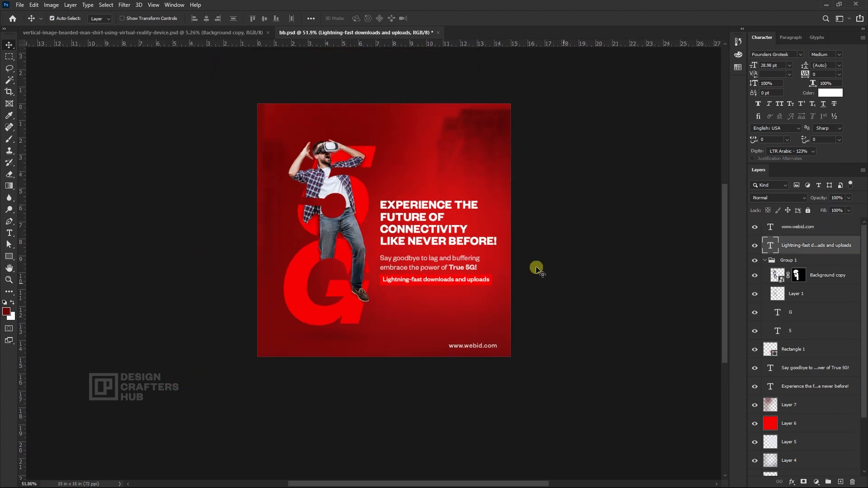
# Step: Draw a 385 px circle overlapping the canvas's left edge with the Ellipse tool
pyautogui.moveTo(458, 251)
pyautogui.mouseDown()
pyautogui.moveTo(495, 253)
pyautogui.moveTo(459, 251)
pyautogui.mouseUp()
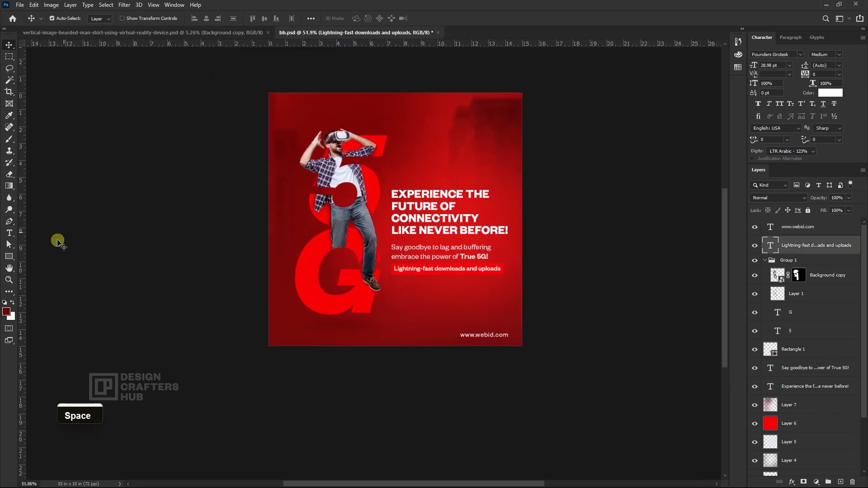
pyautogui.click(9, 257)
pyautogui.click(39, 276)
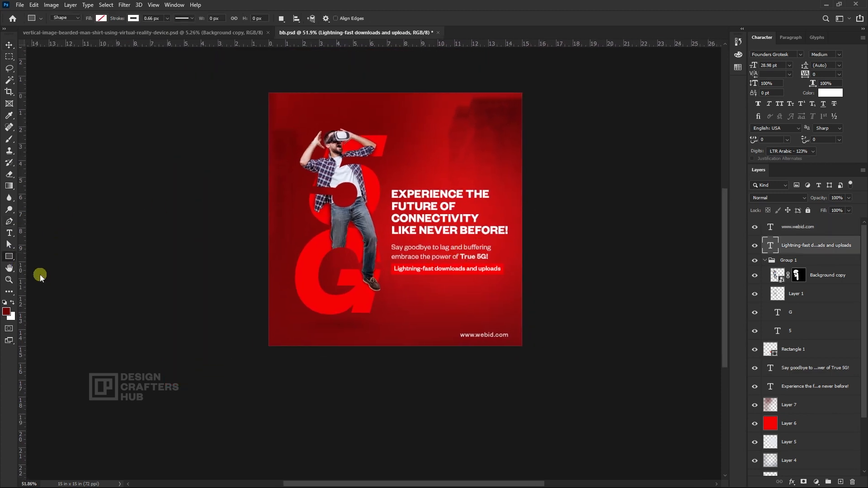
pyautogui.moveTo(244, 188); pyautogui.dragTo(292, 285)
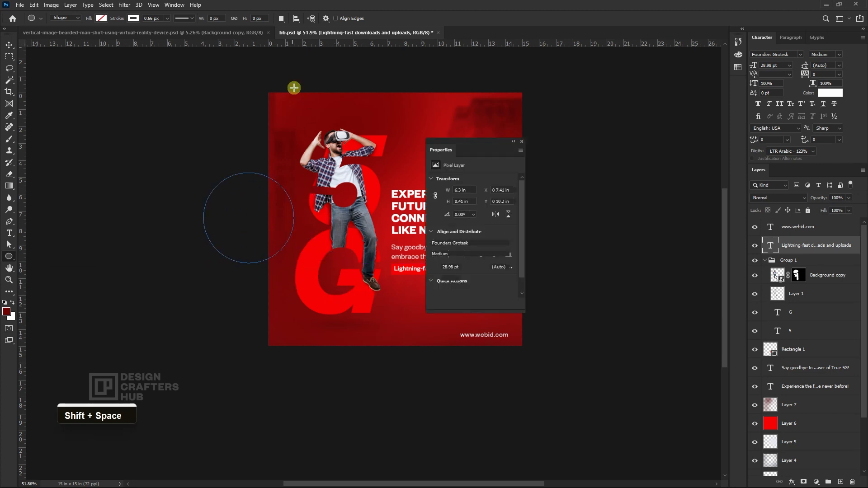
# Step: Fill the circle with the bright red sampled from the 5 and set its stroke to none
pyautogui.click(101, 18)
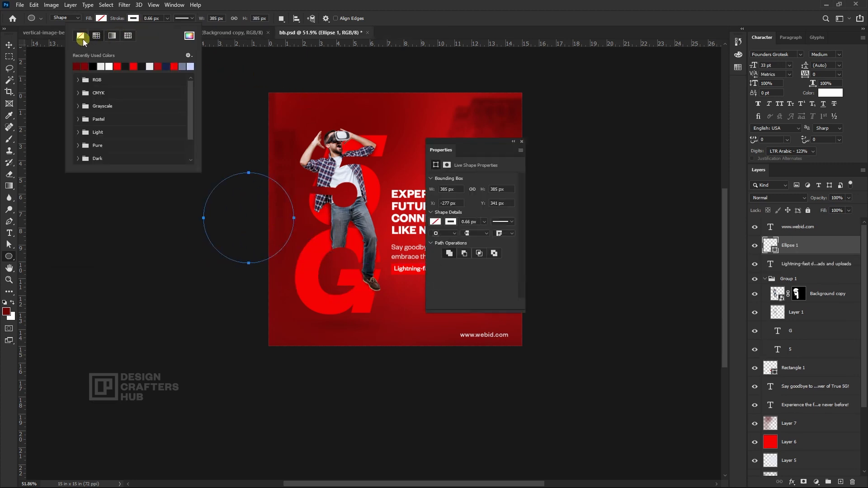
pyautogui.click(117, 19)
pyautogui.click(156, 35)
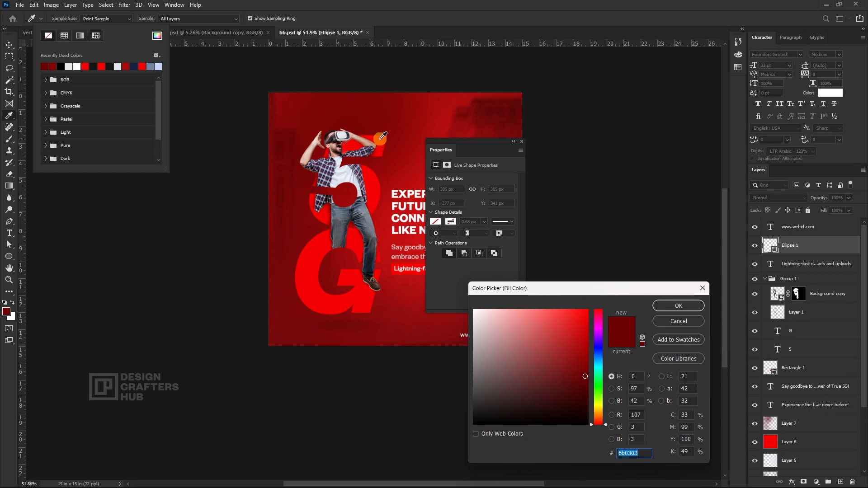
pyautogui.click(381, 138)
pyautogui.click(678, 305)
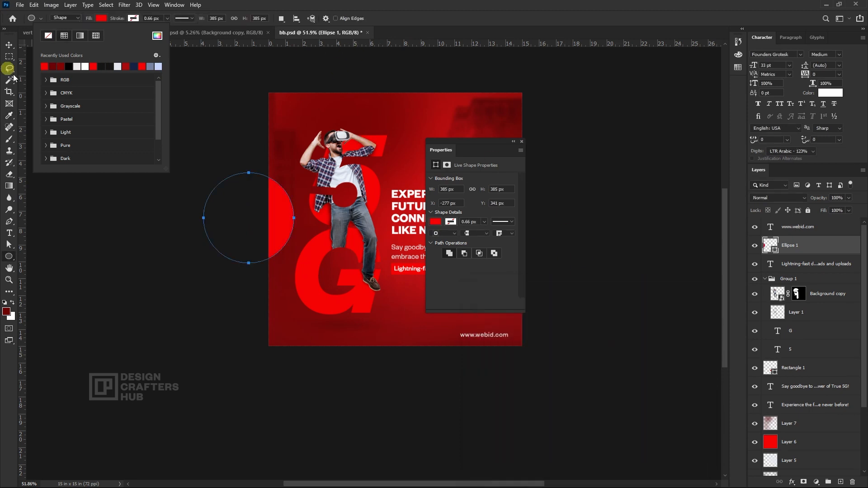
pyautogui.click(11, 47)
# Step: Duplicate the red circle to the canvas's right side and enlarge the copy to about 681 px over the headline
pyautogui.scroll(-2, 278, 151)
pyautogui.moveTo(283, 153); pyautogui.dragTo(90, 151)
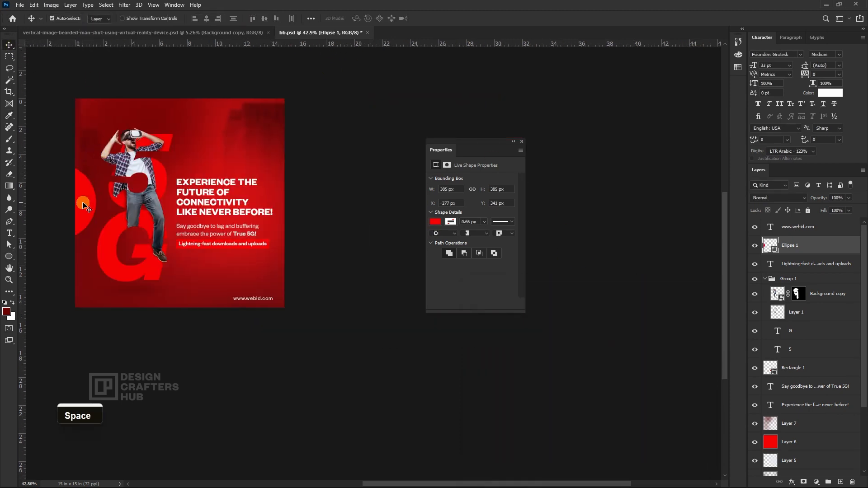
pyautogui.moveTo(82, 205); pyautogui.dragTo(292, 205)
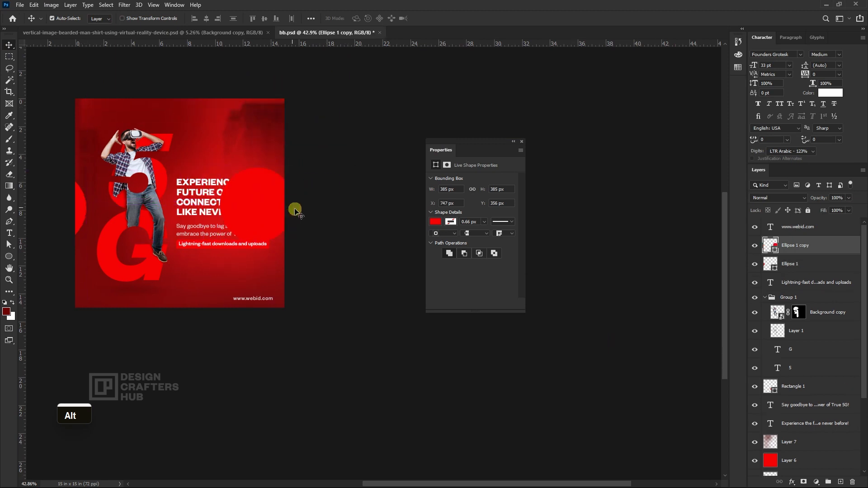
pyautogui.hotkey('ctrl', 't')
pyautogui.moveTo(296, 164); pyautogui.dragTo(284, 198)
pyautogui.press('Return')
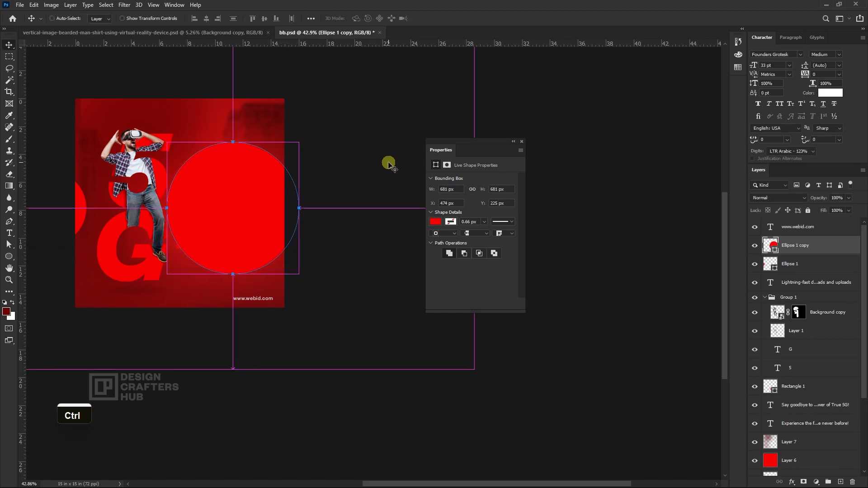
# Step: Move the large circle's layer down the stack to just above Layer 2, beneath Gradient Fill 1
pyautogui.hotkey('ctrl', '[')
pyautogui.hotkey('ctrl', 'shift', '[')
pyautogui.hotkey('ctrl', ']')
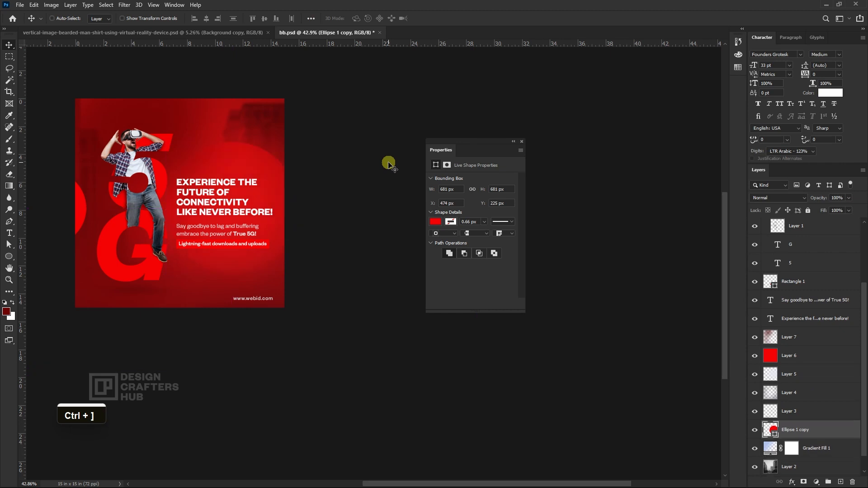
pyautogui.hotkey('ctrl', '[')
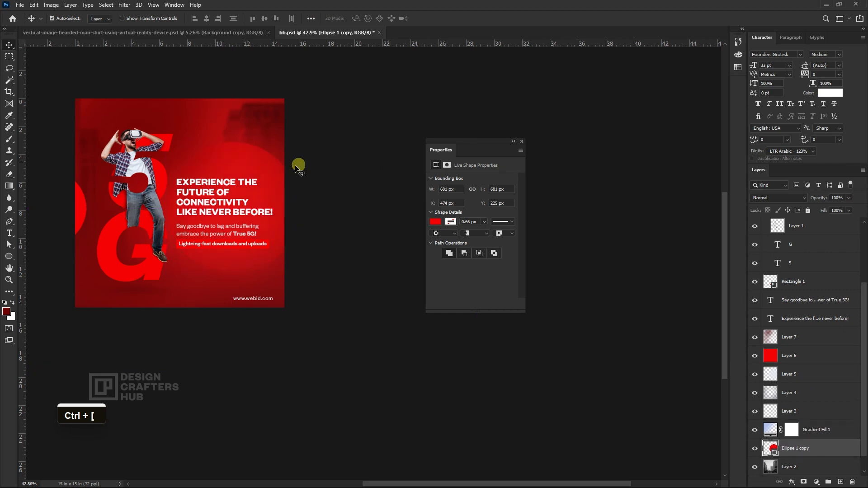
pyautogui.scroll(2, 296, 165)
pyautogui.moveTo(333, 157); pyautogui.dragTo(317, 156)
pyautogui.hotkey('ctrl', 'z')
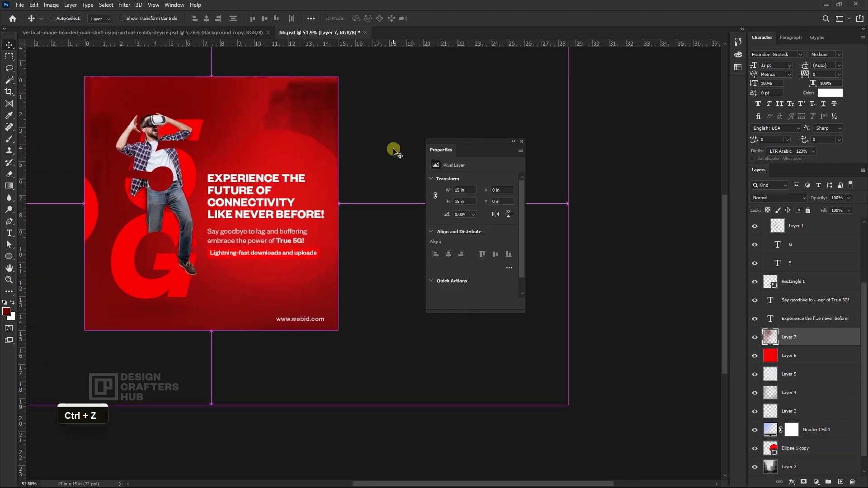
# Step: Enlarge the background circle behind the headline to about 741 px and close its shape properties
pyautogui.click(798, 453)
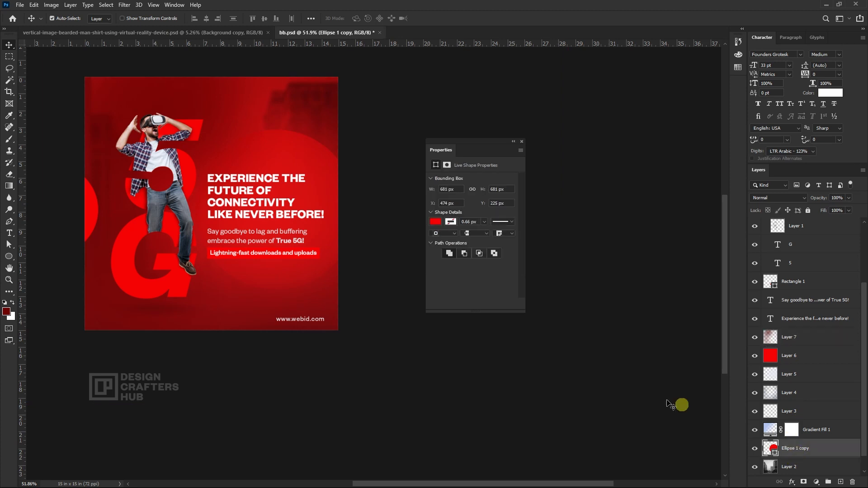
pyautogui.hotkey('ctrl', 't')
pyautogui.moveTo(355, 130); pyautogui.dragTo(362, 123)
pyautogui.moveTo(338, 164); pyautogui.dragTo(448, 177)
pyautogui.press('Return')
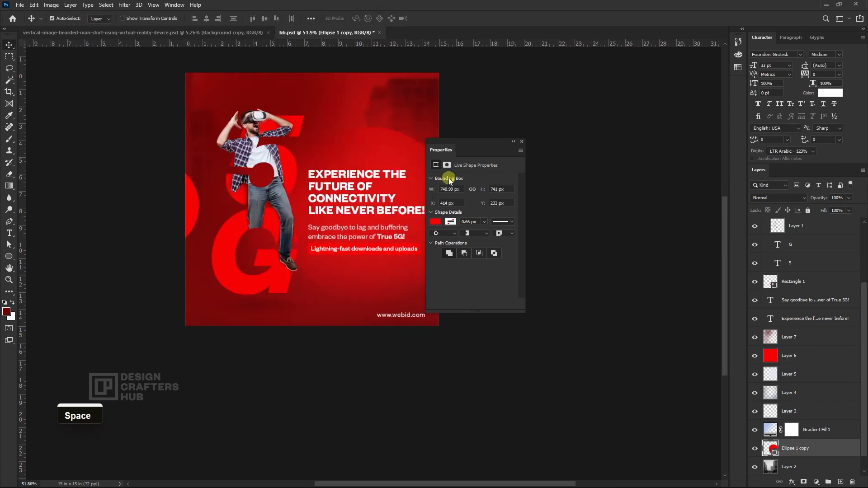
pyautogui.click(523, 142)
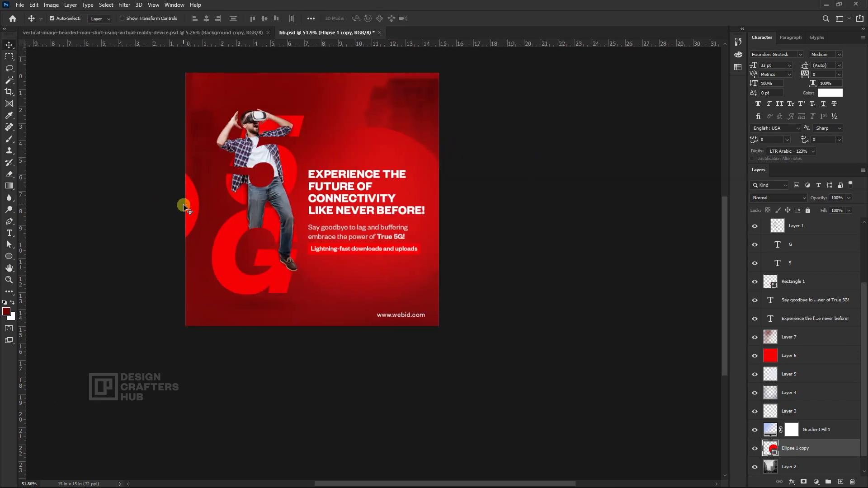
# Step: Set the blend mode of the small circle on the canvas's left edge to Soft Light
pyautogui.click(197, 207)
pyautogui.click(788, 236)
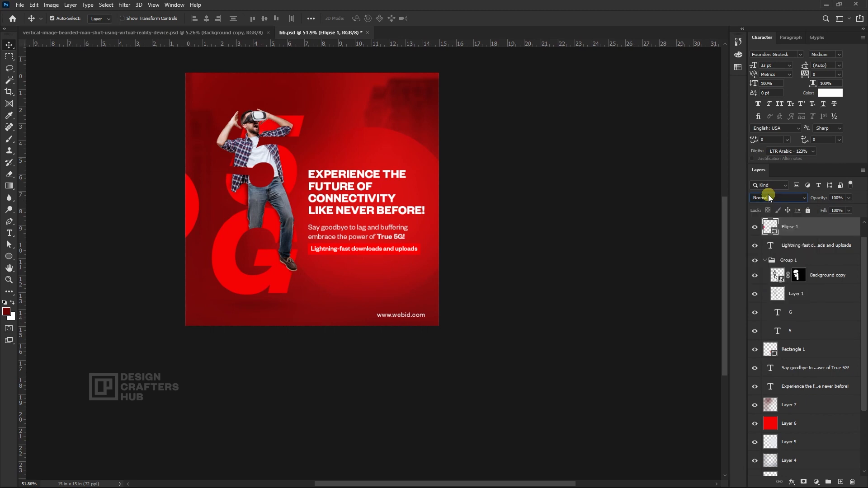
pyautogui.scroll(-7, 768, 198)
pyautogui.scroll(-2, 770, 197)
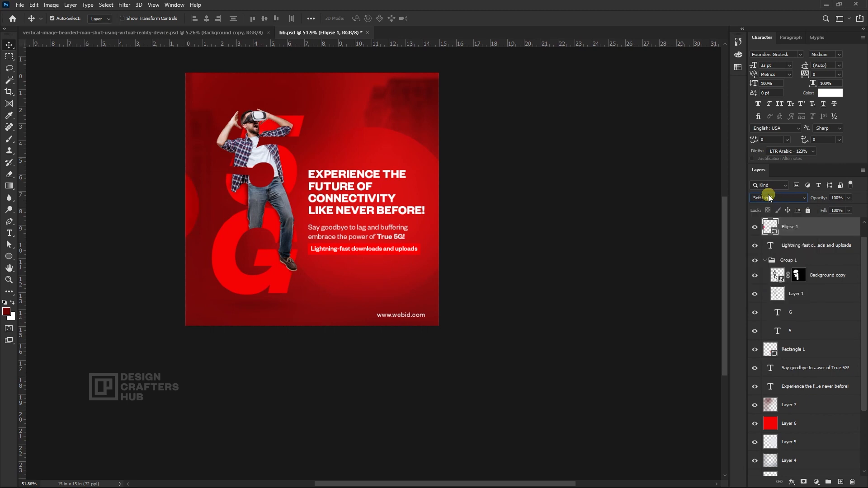
pyautogui.click(651, 214)
# Step: Duplicate the Soft Light circle to the canvas's top edge and place the copy's layer between Layer 6 and Layer 7
pyautogui.click(191, 210)
pyautogui.moveTo(191, 209); pyautogui.dragTo(337, 96)
pyautogui.hotkey('ctrl', 'shift', '[')
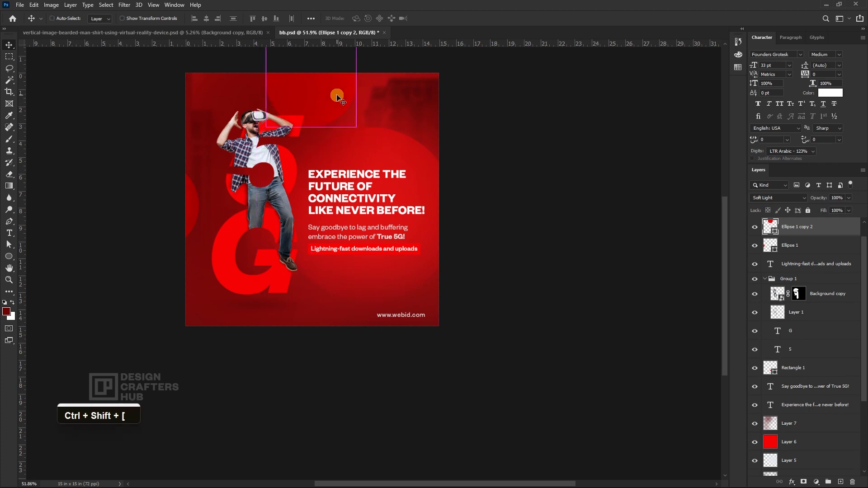
pyautogui.hotkey('ctrl', ']')
pyautogui.hotkey('ctrl', ']')
pyautogui.hotkey('ctrl', ']')
pyautogui.hotkey('ctrl', ']')
pyautogui.hotkey('ctrl', ']')
pyautogui.hotkey('ctrl', ']')
pyautogui.hotkey('ctrl', ']')
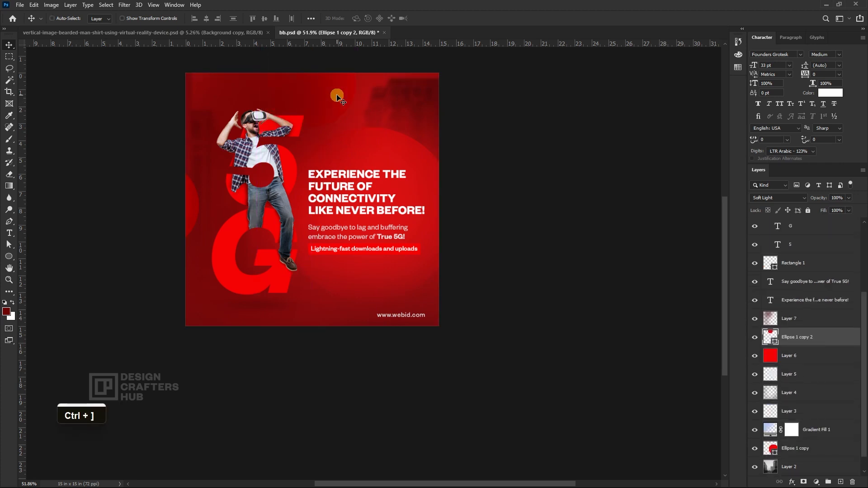
pyautogui.hotkey('ctrl', ']')
pyautogui.hotkey('ctrl', '[')
pyautogui.hotkey('ctrl', 't')
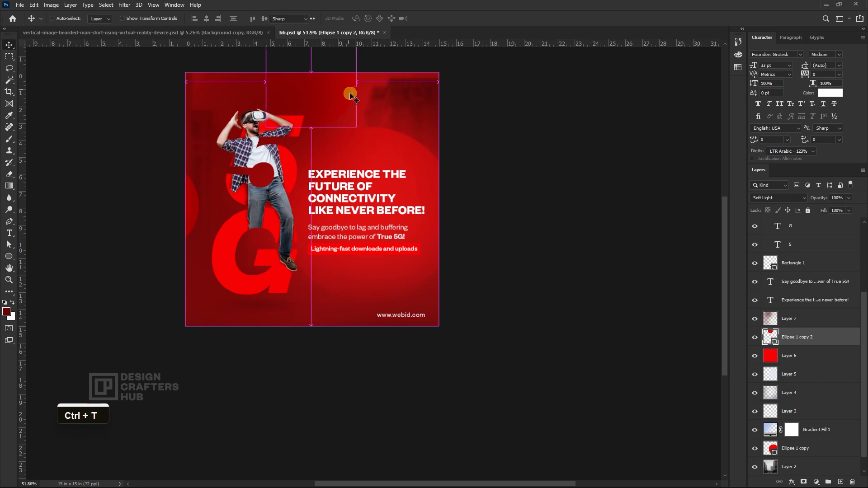
pyautogui.click(350, 94)
pyautogui.hotkey('ctrl', 'z')
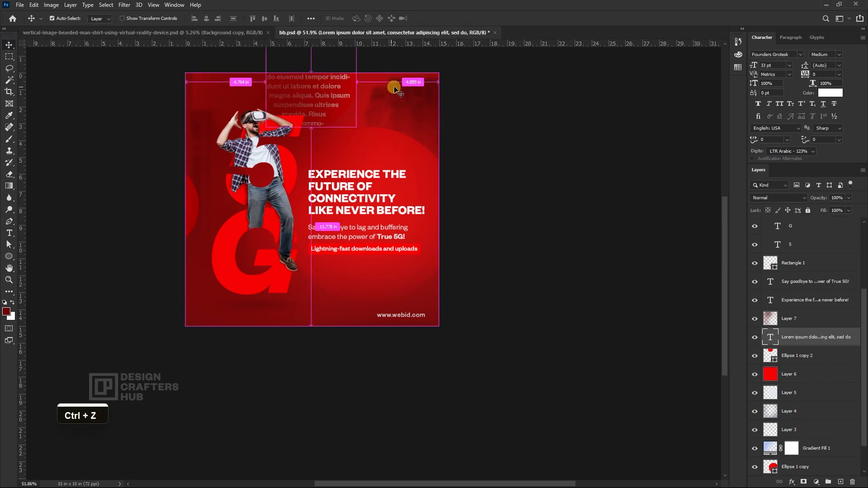
pyautogui.hotkey('ctrl', 'z')
# Step: Adjust the top-edge circle's placement slightly with Free Transform and clear the layer selection
pyautogui.hotkey('ctrl', 't')
pyautogui.moveTo(346, 97); pyautogui.dragTo(339, 92)
pyautogui.press('Return')
pyautogui.hotkey('alt', ']')
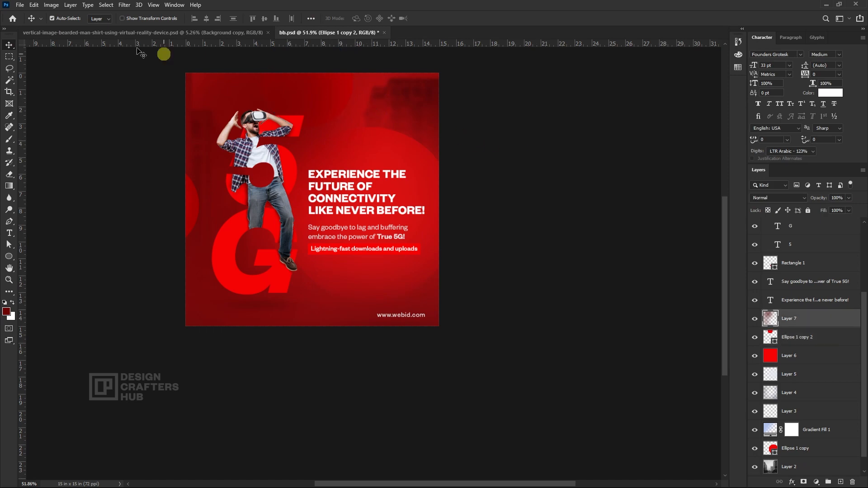
pyautogui.click(488, 162)
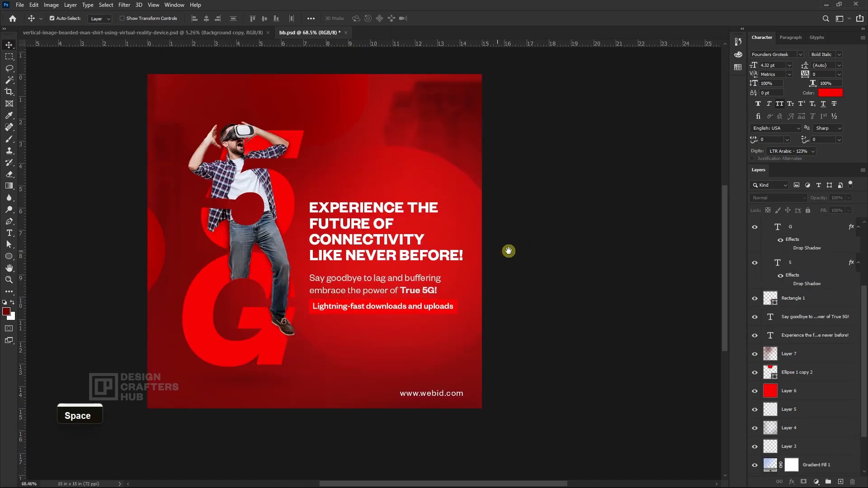
pyautogui.moveTo(509, 251); pyautogui.dragTo(546, 254)
pyautogui.scroll(4, 805, 316)
pyautogui.keyDown('ctrl'); pyautogui.click(808, 228); pyautogui.keyUp('ctrl')
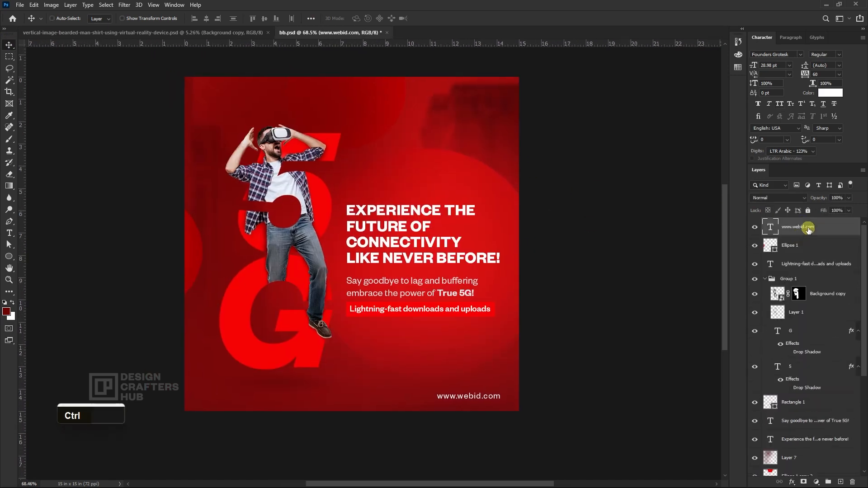
pyautogui.hotkey('ctrl', 'alt', 'shift', 'e')
# Step: Start a Camera Raw filter on the merged layer with Texture +2 and Vignette -16
pyautogui.click(128, 6)
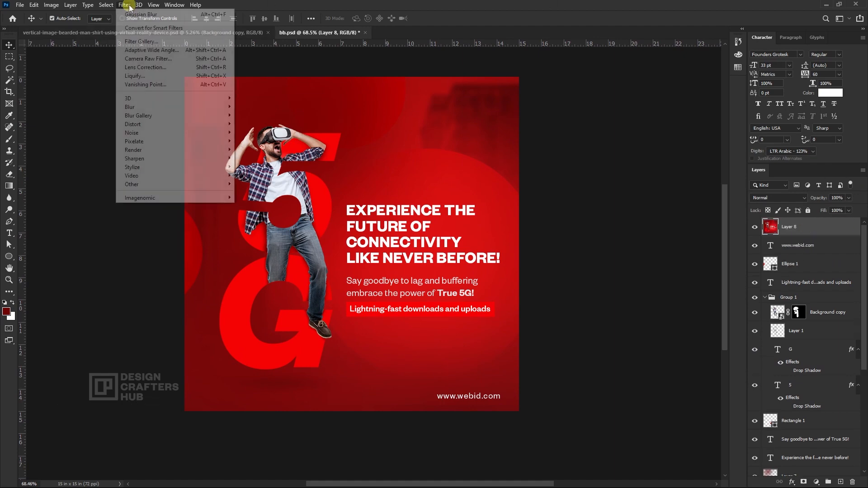
pyautogui.click(149, 59)
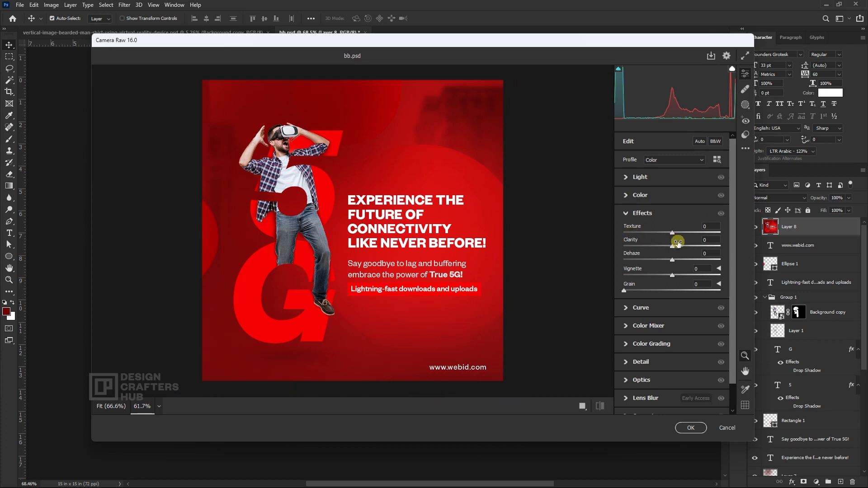
pyautogui.moveTo(674, 236); pyautogui.dragTo(674, 234)
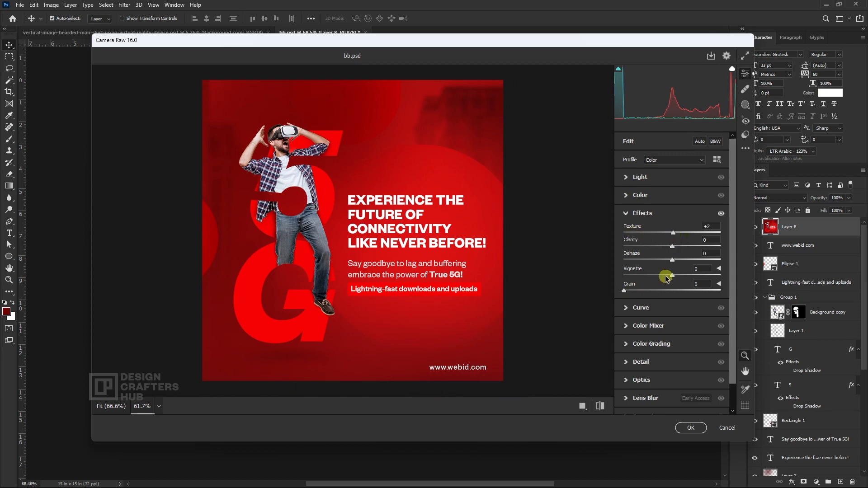
pyautogui.moveTo(672, 275); pyautogui.dragTo(662, 277)
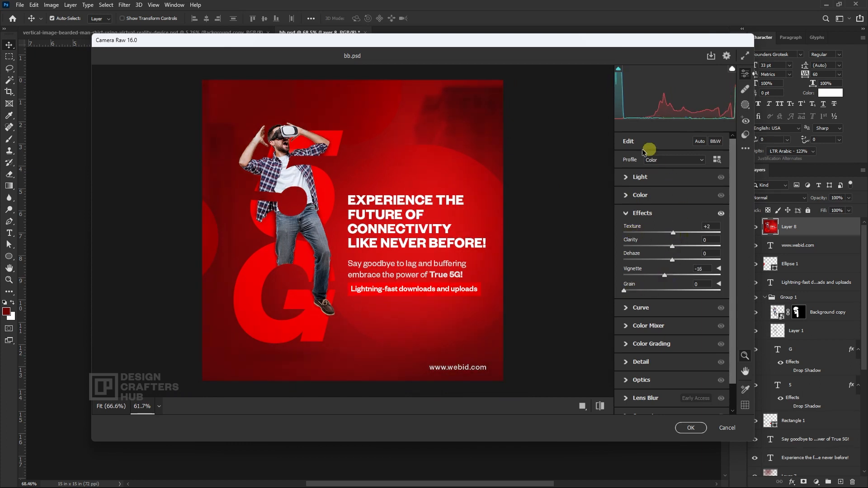
# Step: Set the filter's Contrast to +6 and Blacks to -5, and apply it to the merged layer
pyautogui.click(647, 176)
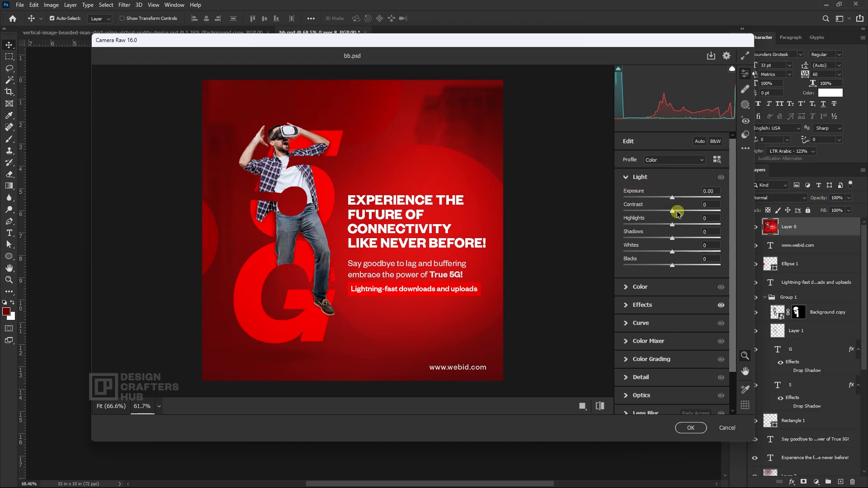
pyautogui.moveTo(677, 212); pyautogui.dragTo(675, 211)
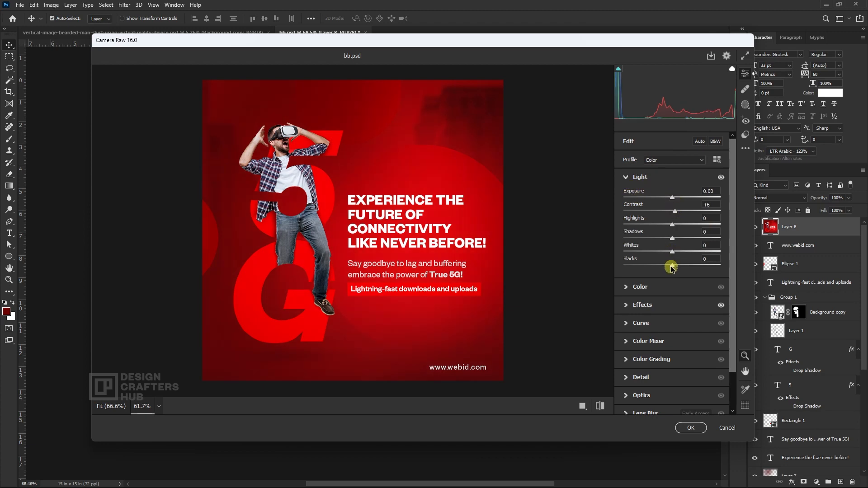
pyautogui.moveTo(672, 267); pyautogui.dragTo(670, 269)
pyautogui.click(683, 426)
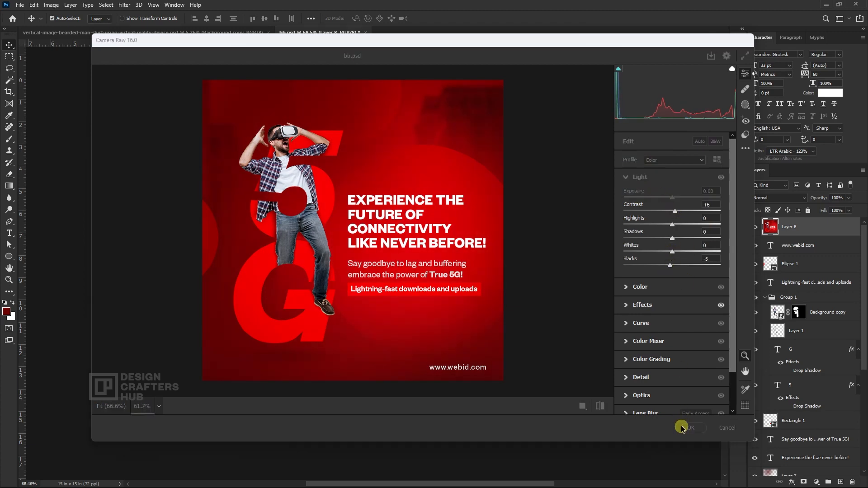
# Step: Save the finished ad document
pyautogui.scroll(-2, 450, 247)
pyautogui.scroll(1, 454, 266)
pyautogui.moveTo(454, 266); pyautogui.dragTo(431, 253)
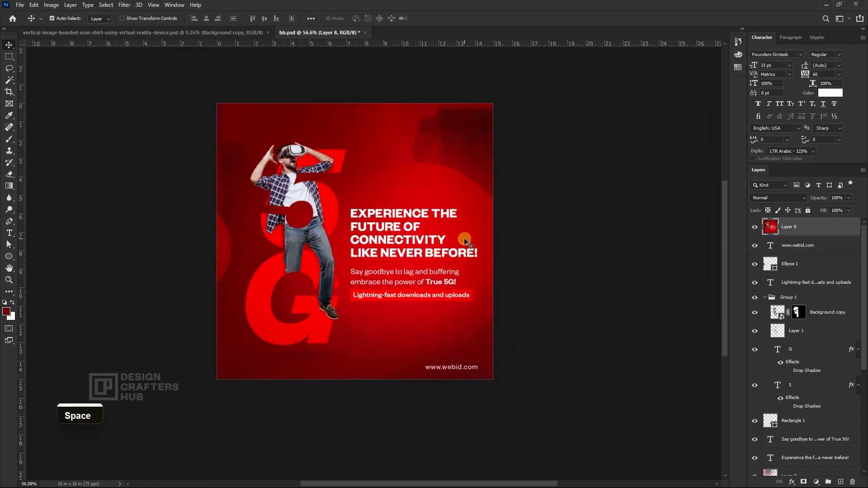
pyautogui.hotkey('ctrl', 's')
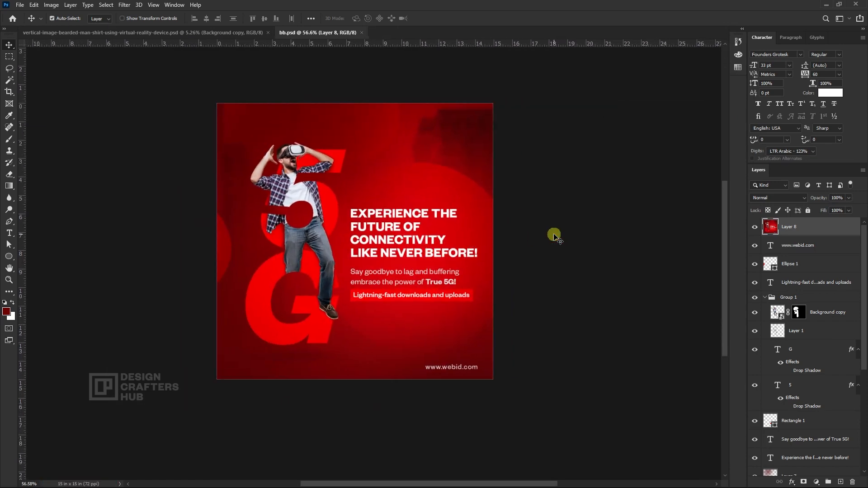